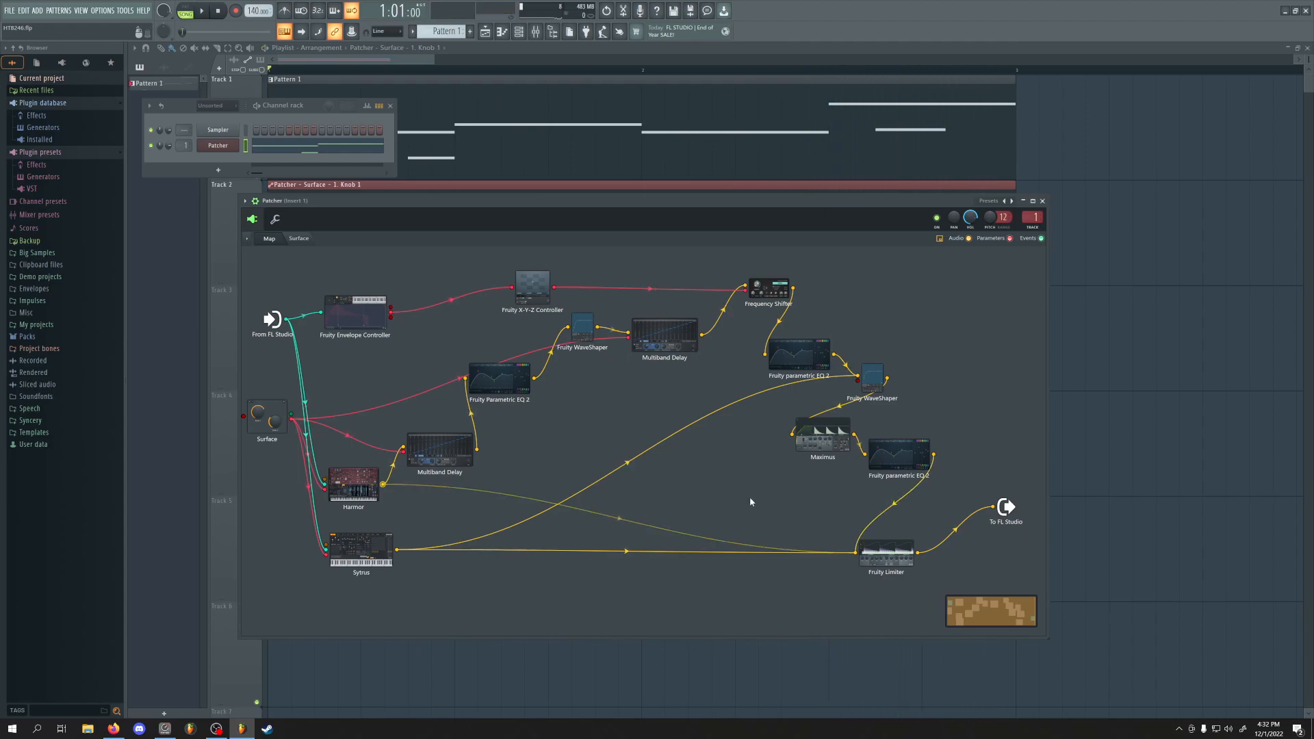
Play the pattern and stop it to hear the current Patcher sound
key(space)
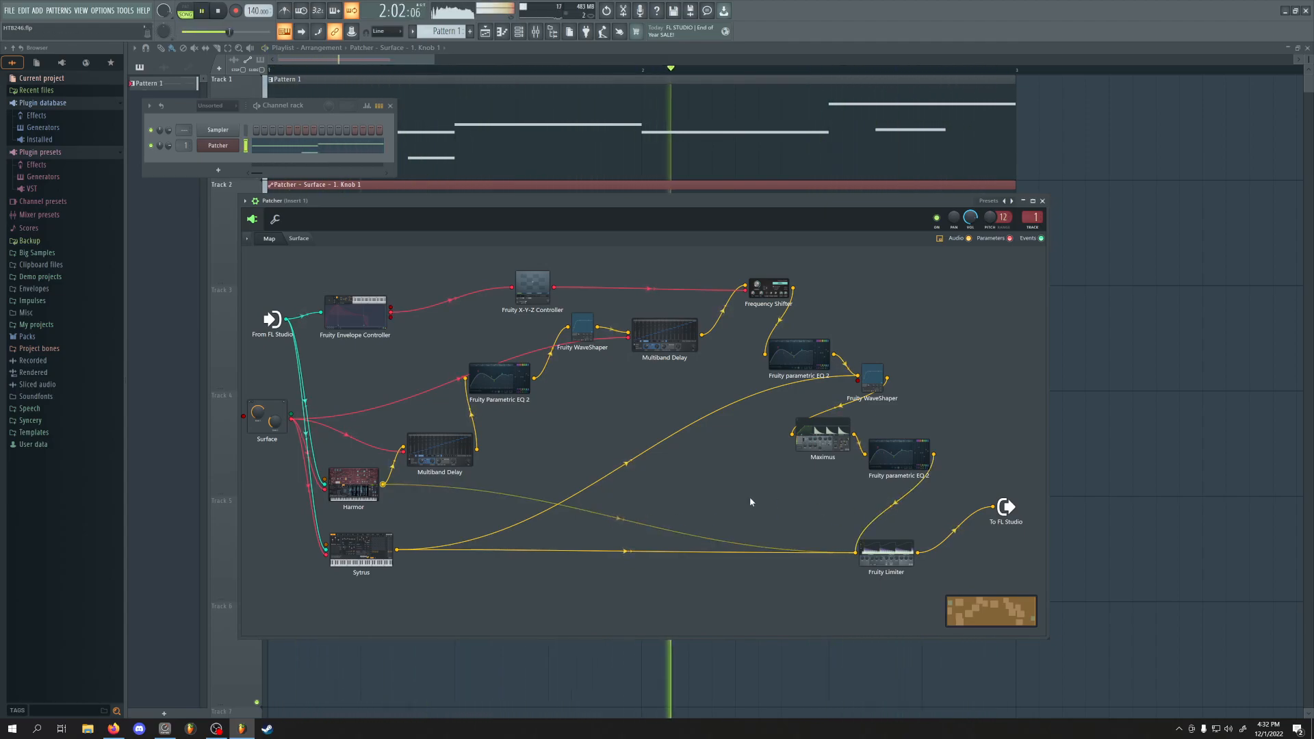
key(space)
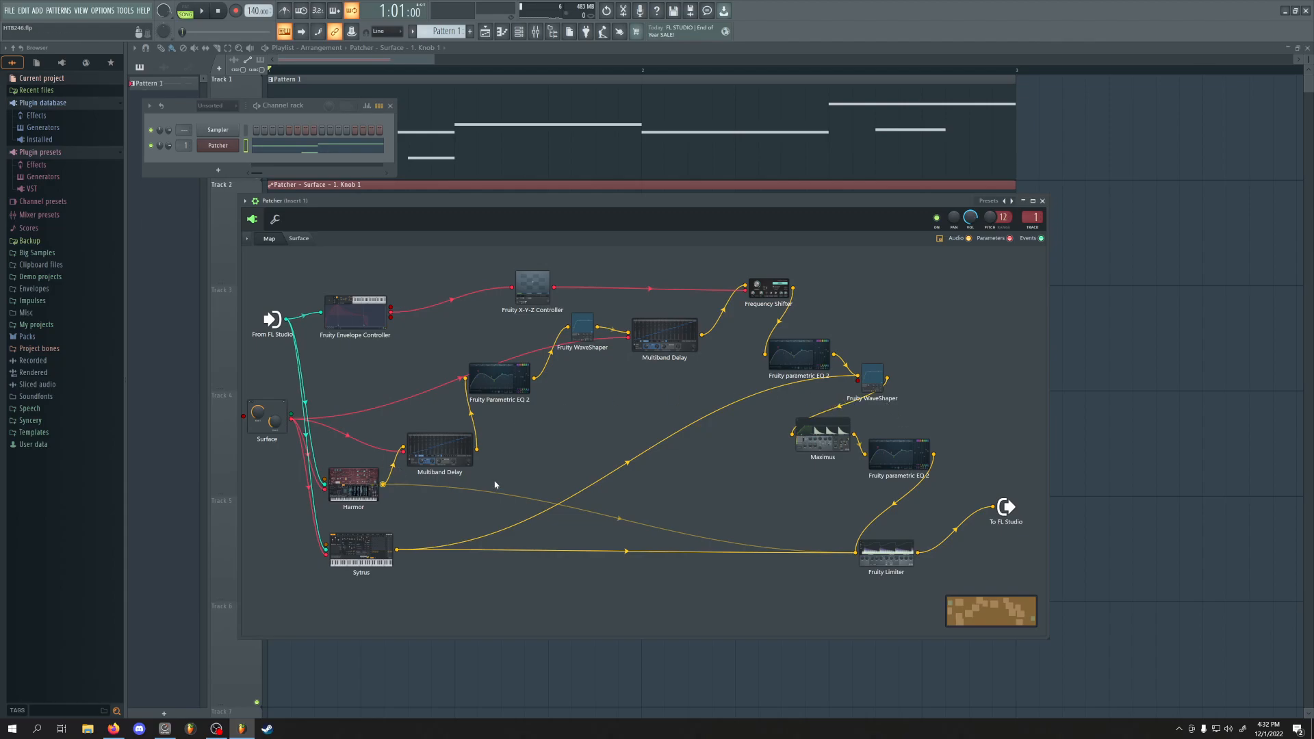
key(space)
Audition the patch with the Frequency Shifter's settings open and turn down its mix
click(781, 293)
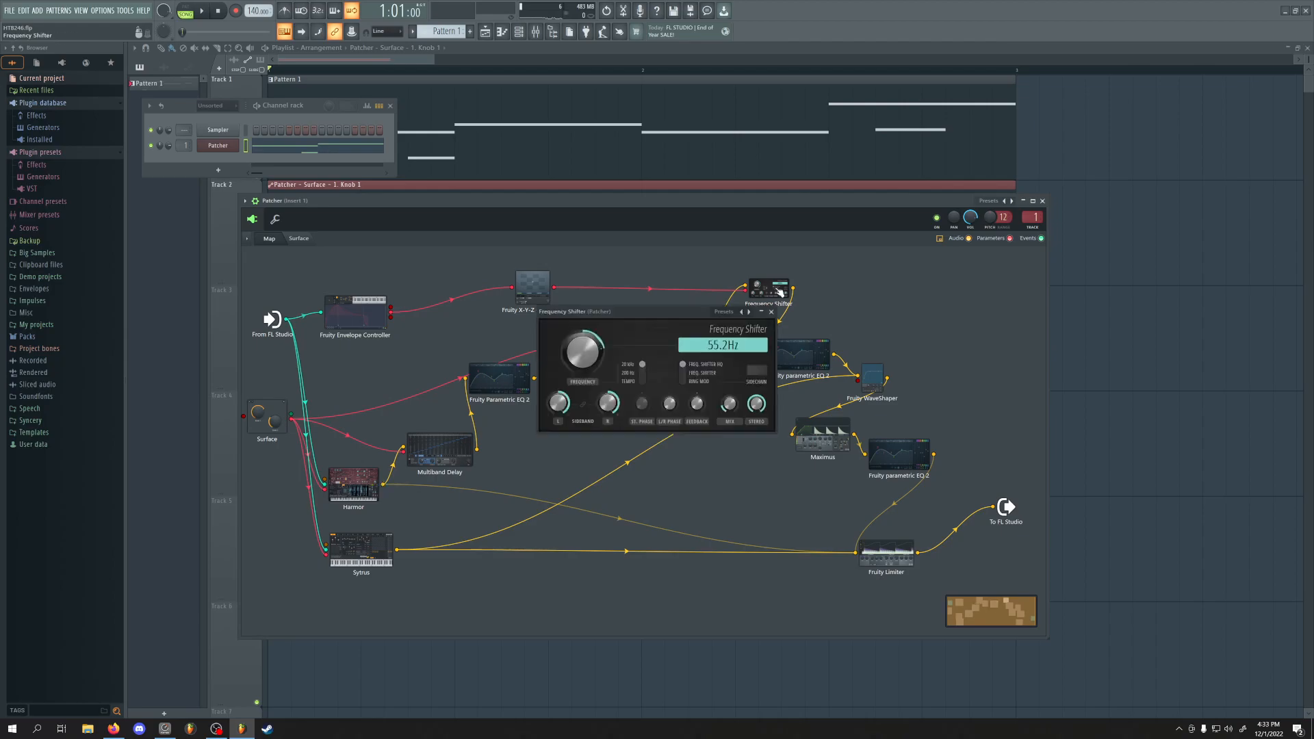
key(space)
key(space)
drag(730, 404, 729, 423)
click(772, 311)
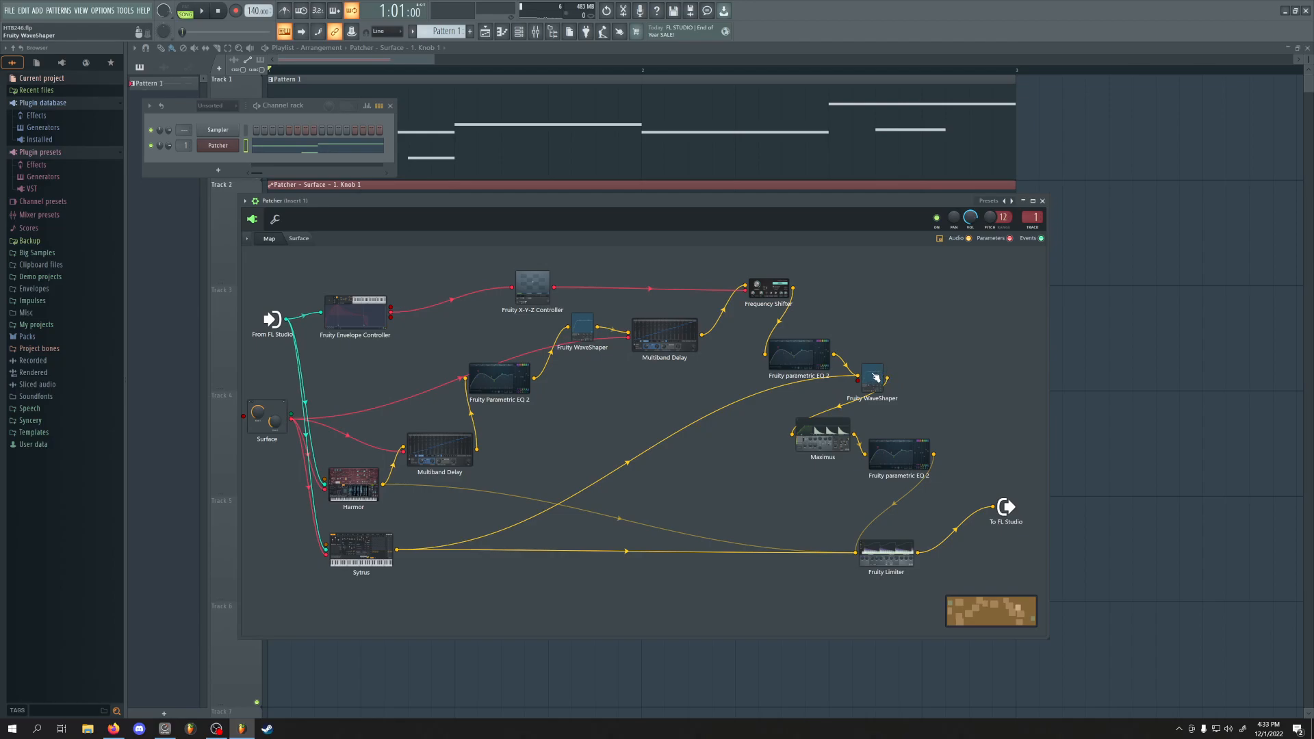
Inspect the Fruity WaveShaper distortion curves and the Maximus settings in the Patcher chain
click(587, 334)
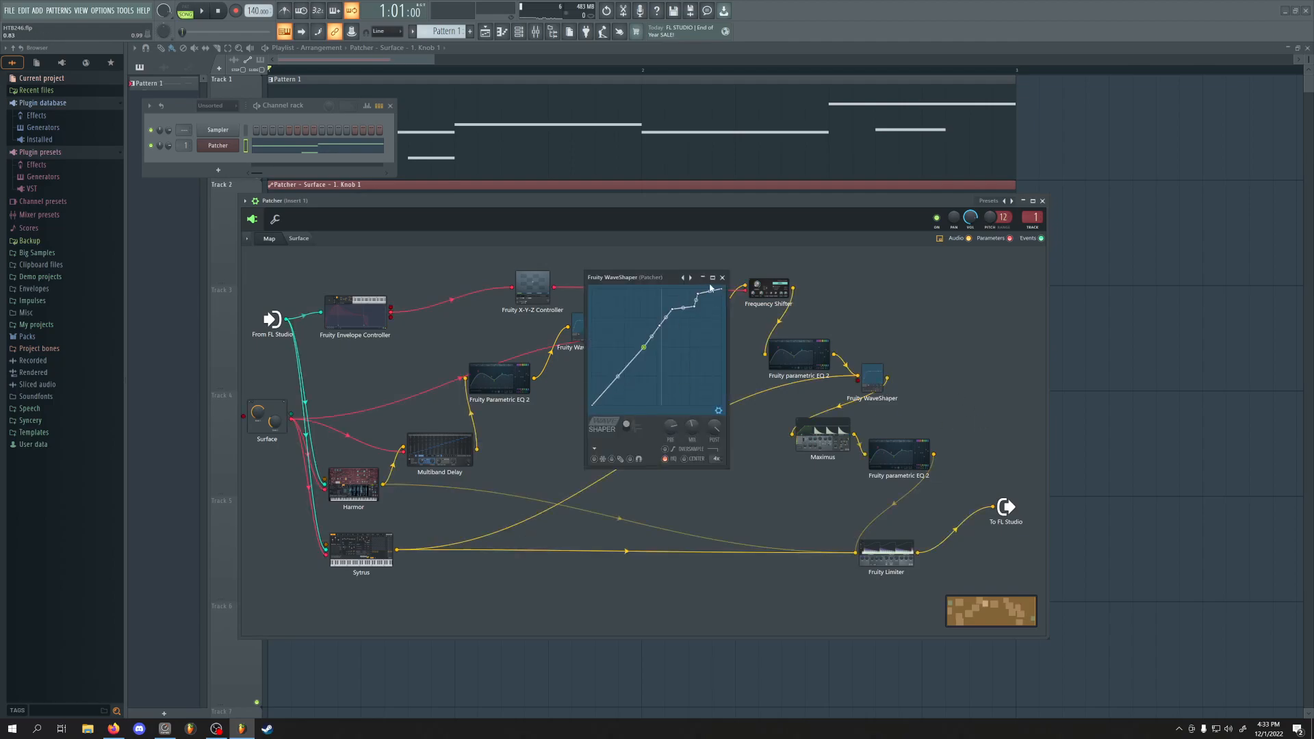
click(872, 379)
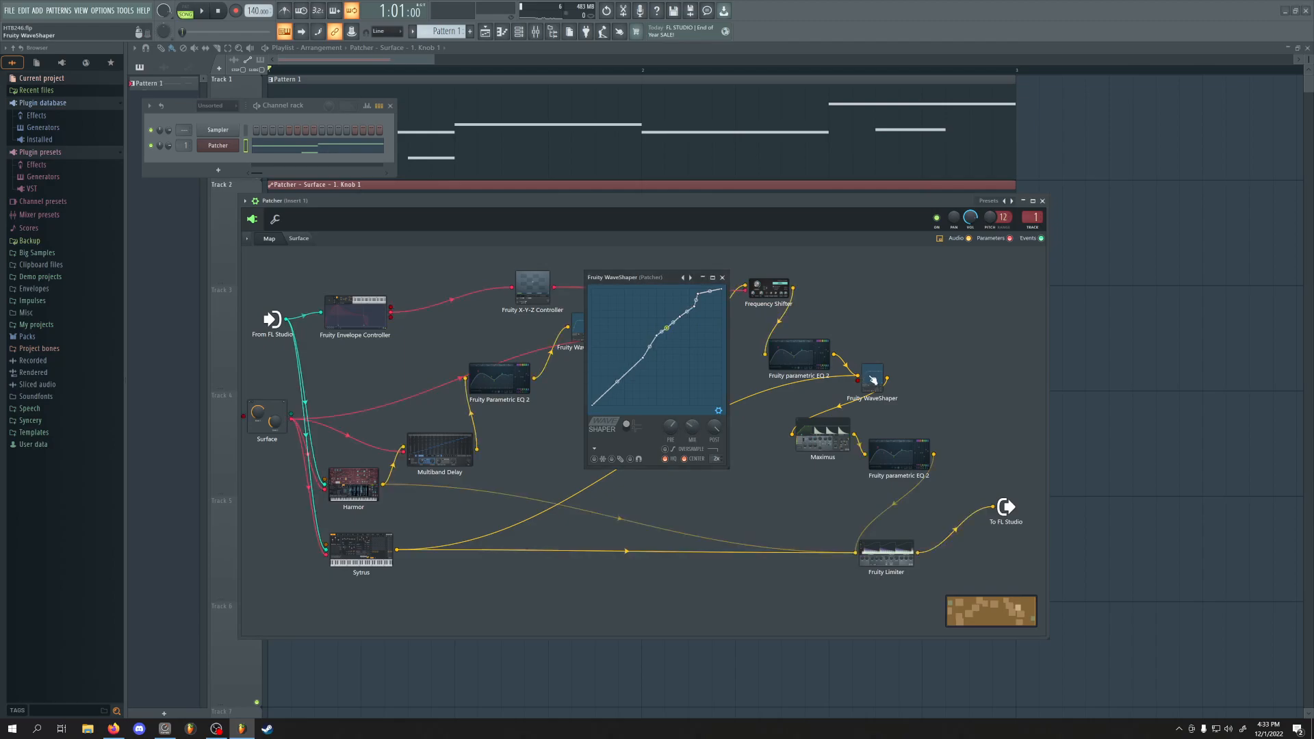
click(722, 278)
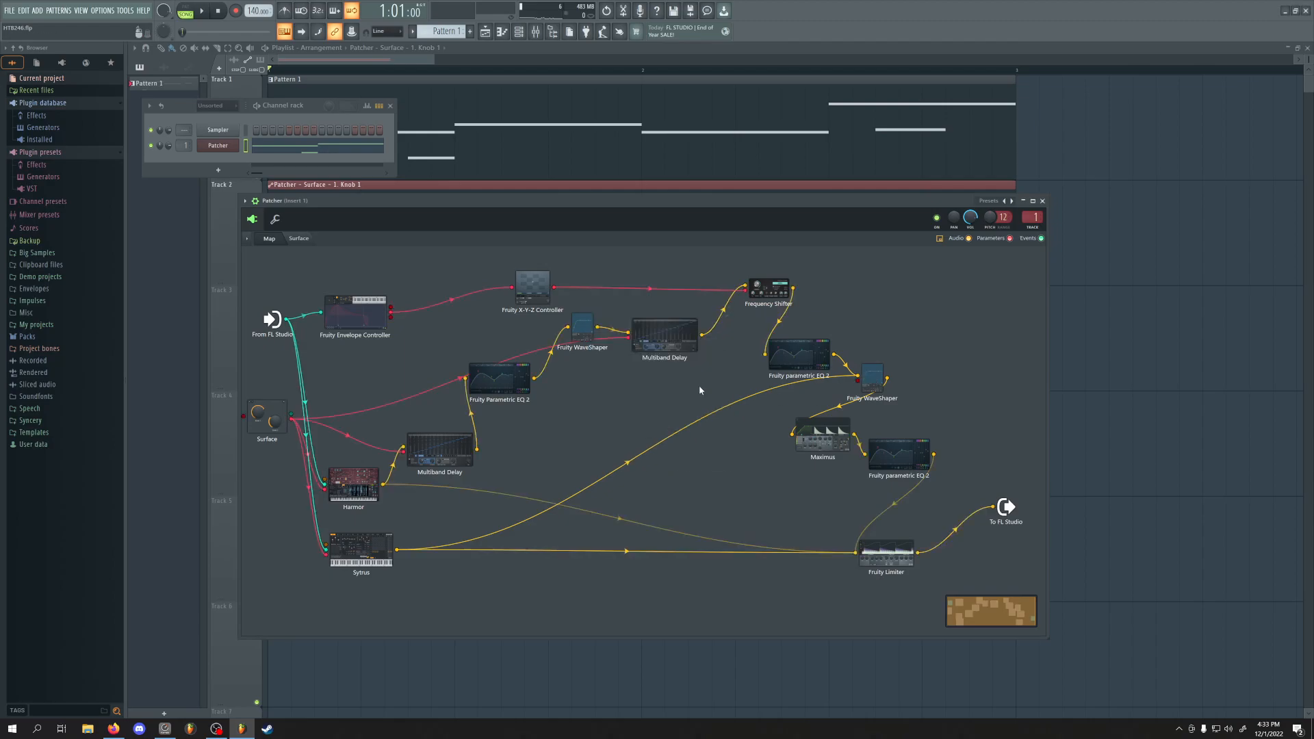
click(828, 437)
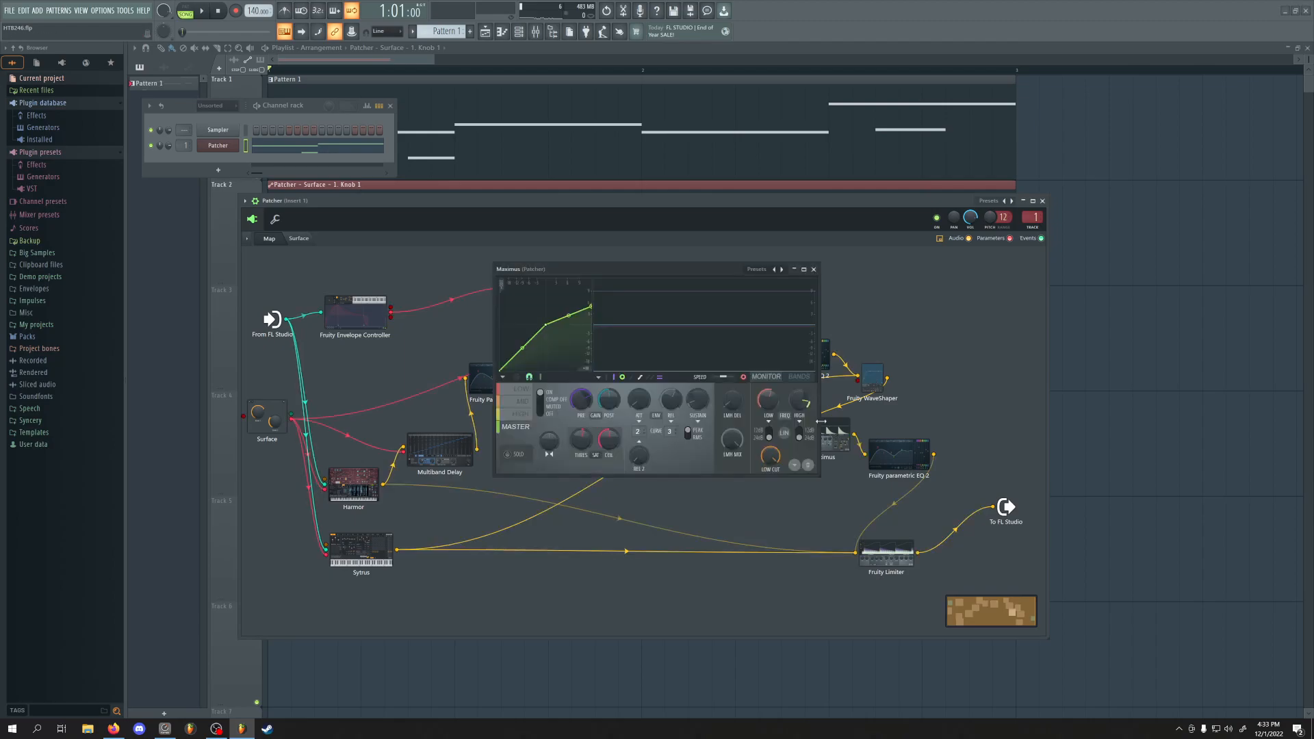
click(814, 270)
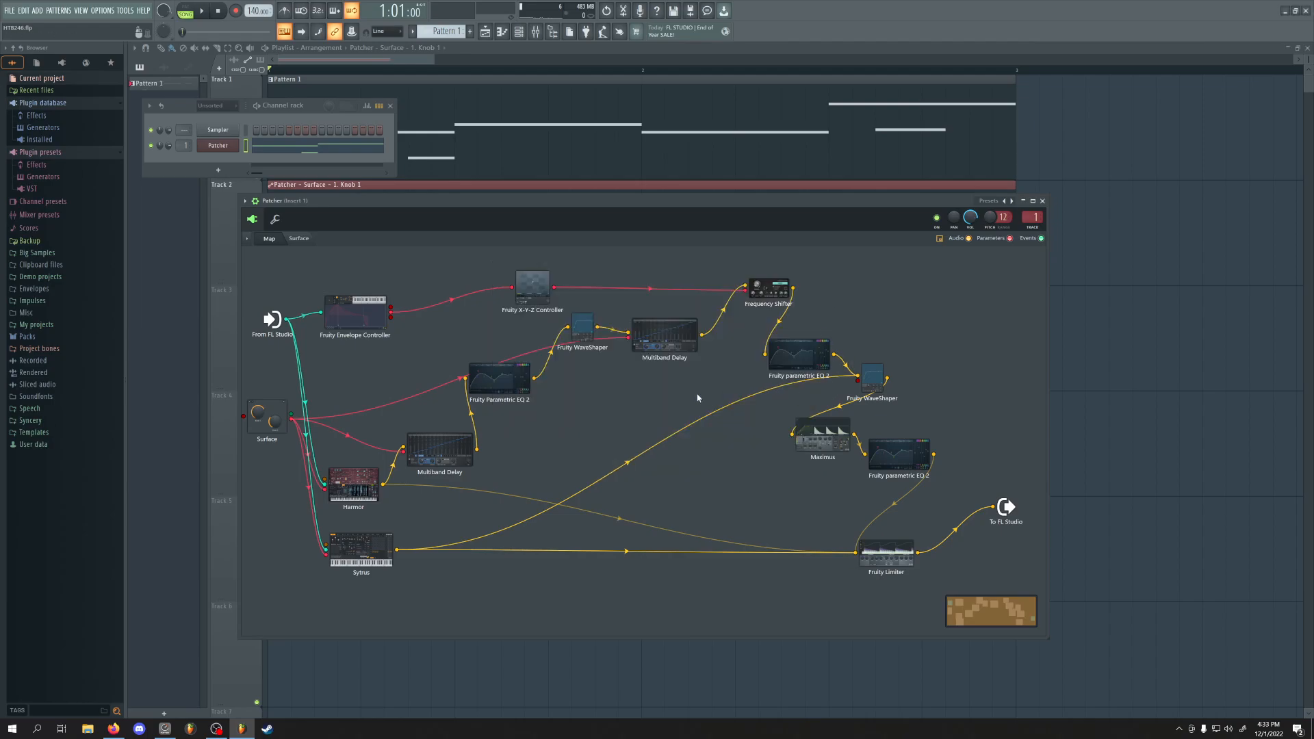
Examine the delay bank curves and the morph control of the Multiband Delay fed by Harmor
click(672, 340)
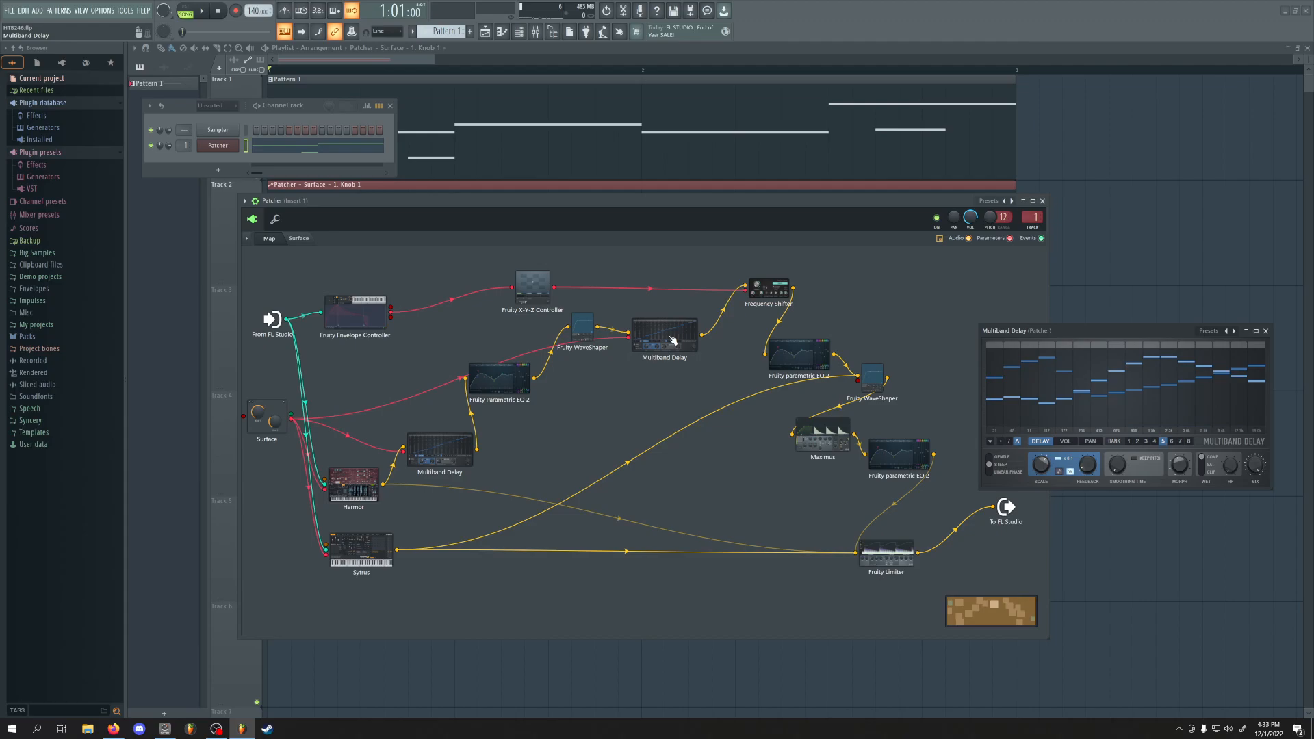
click(452, 448)
drag(1047, 274, 815, 285)
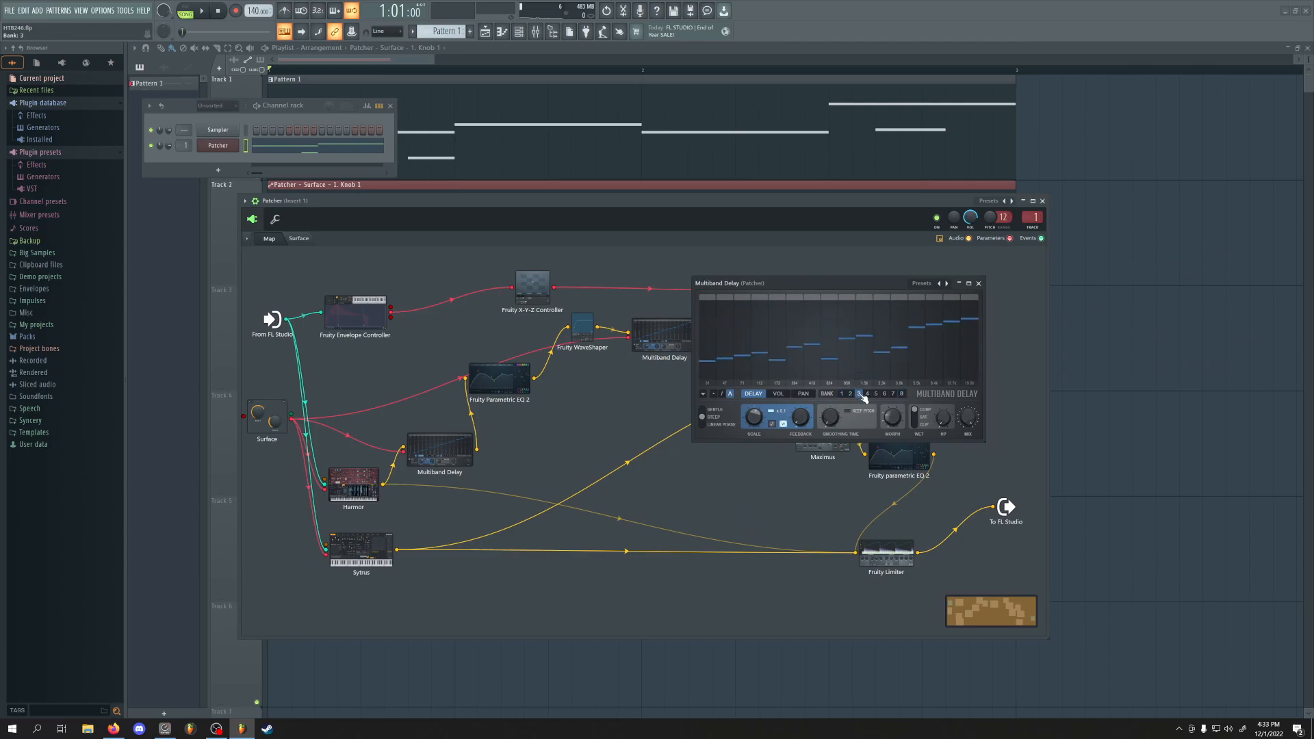
mouse_move(901, 398)
mouse_down()
mouse_move(850, 395)
mouse_move(892, 409)
mouse_move(892, 383)
mouse_move(891, 427)
mouse_move(892, 361)
mouse_move(902, 413)
mouse_move(886, 407)
mouse_move(886, 387)
mouse_move(886, 420)
mouse_move(885, 383)
mouse_move(886, 419)
mouse_up()
click(979, 283)
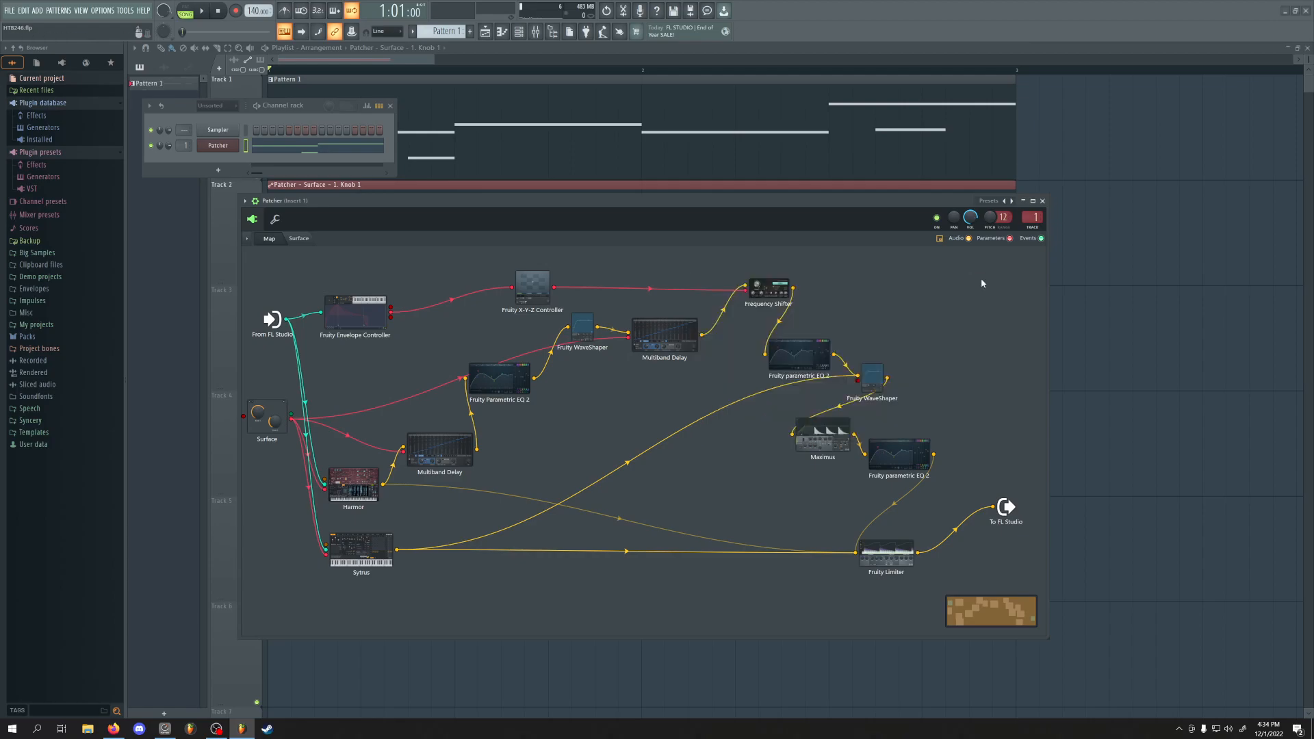
Turn up the morph of the Multiband Delay that feeds the Frequency Shifter
click(661, 347)
drag(1180, 466, 1179, 455)
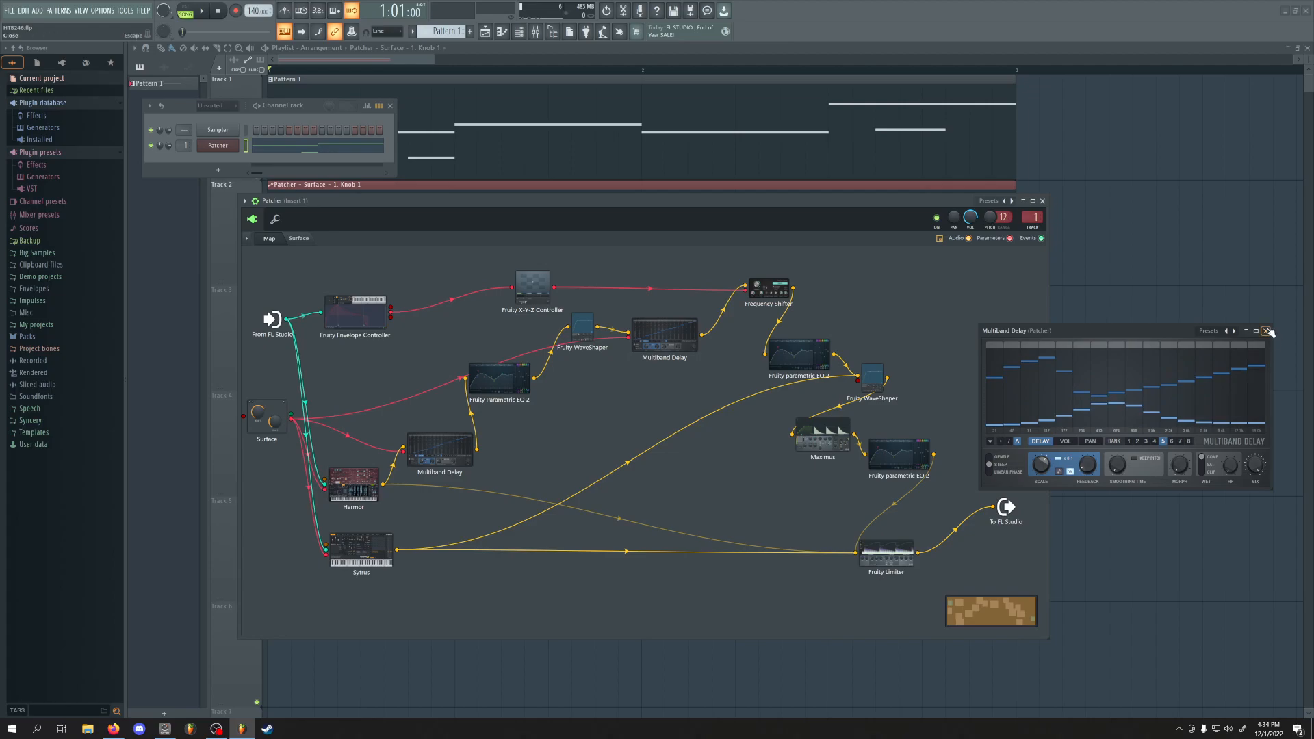
click(1266, 330)
Clear the Patcher and channel rack away and audition the Surface Knob 1 automation clip in the playlist
click(1043, 200)
click(390, 106)
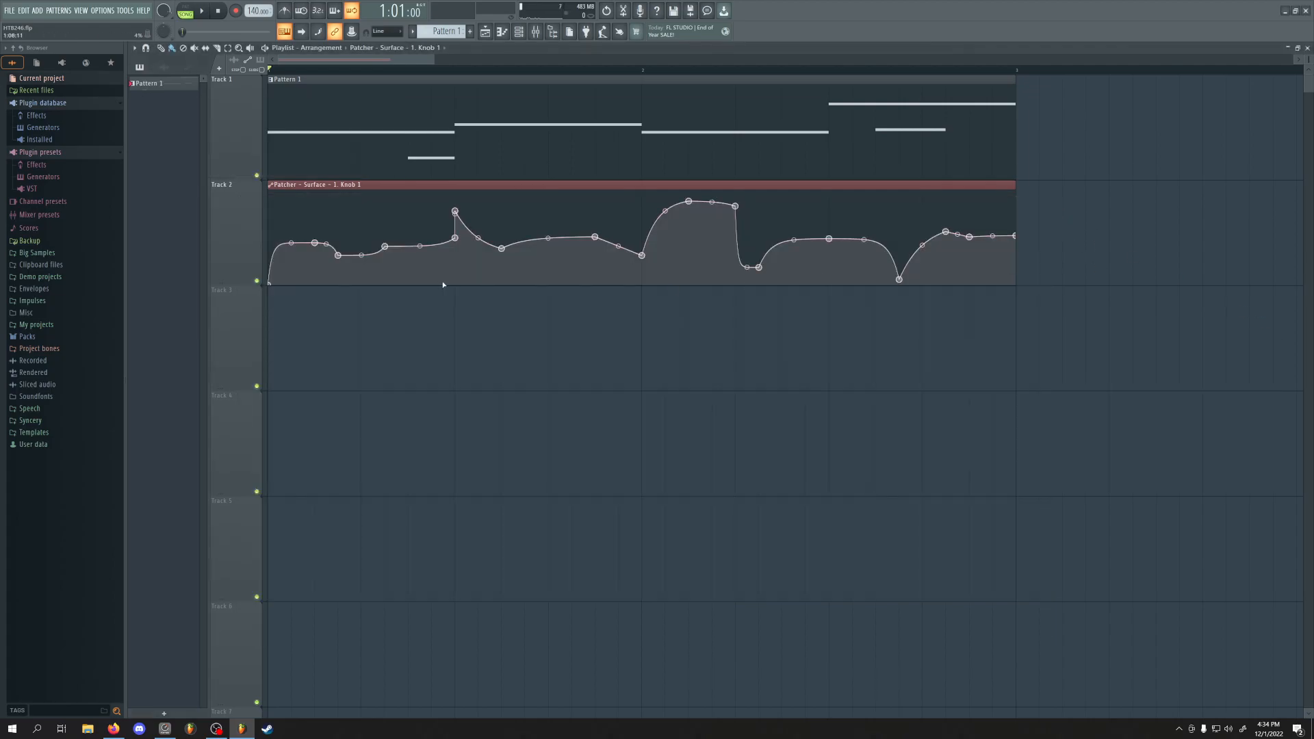
mouse_move(704, 263)
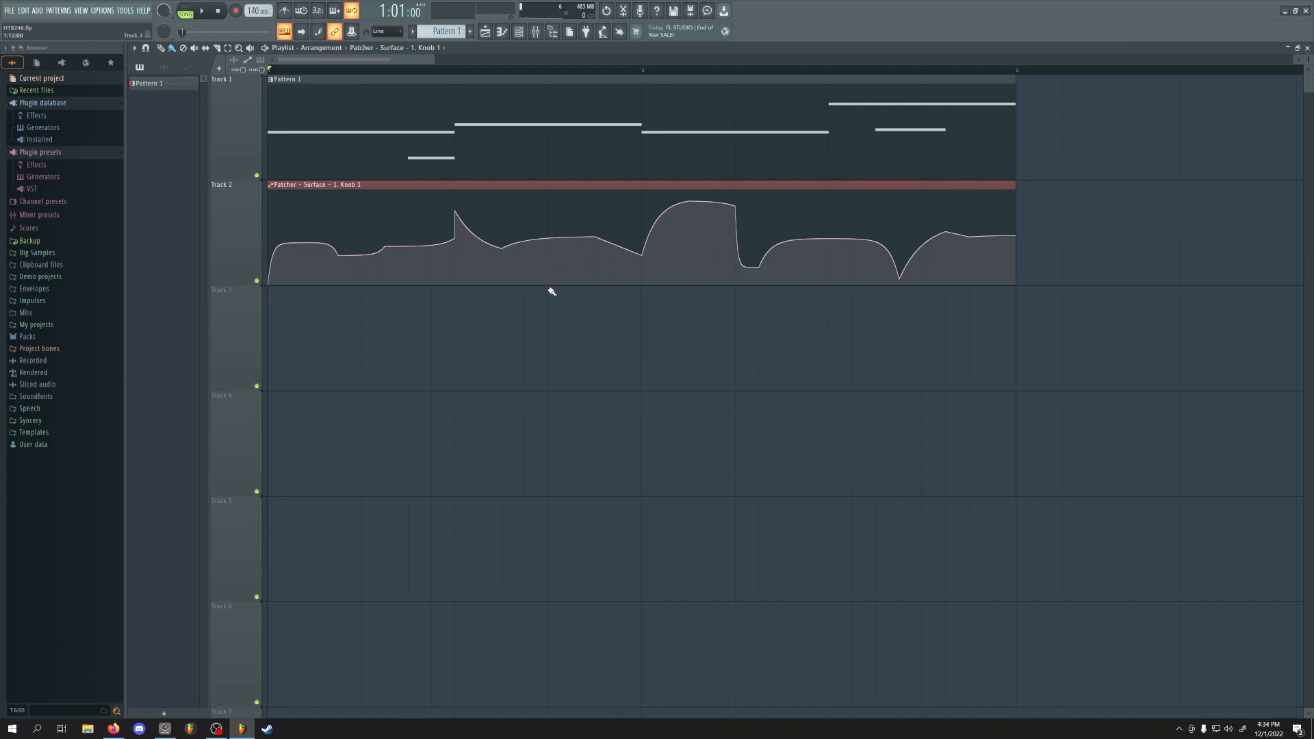
scroll(288, 274, up, 1)
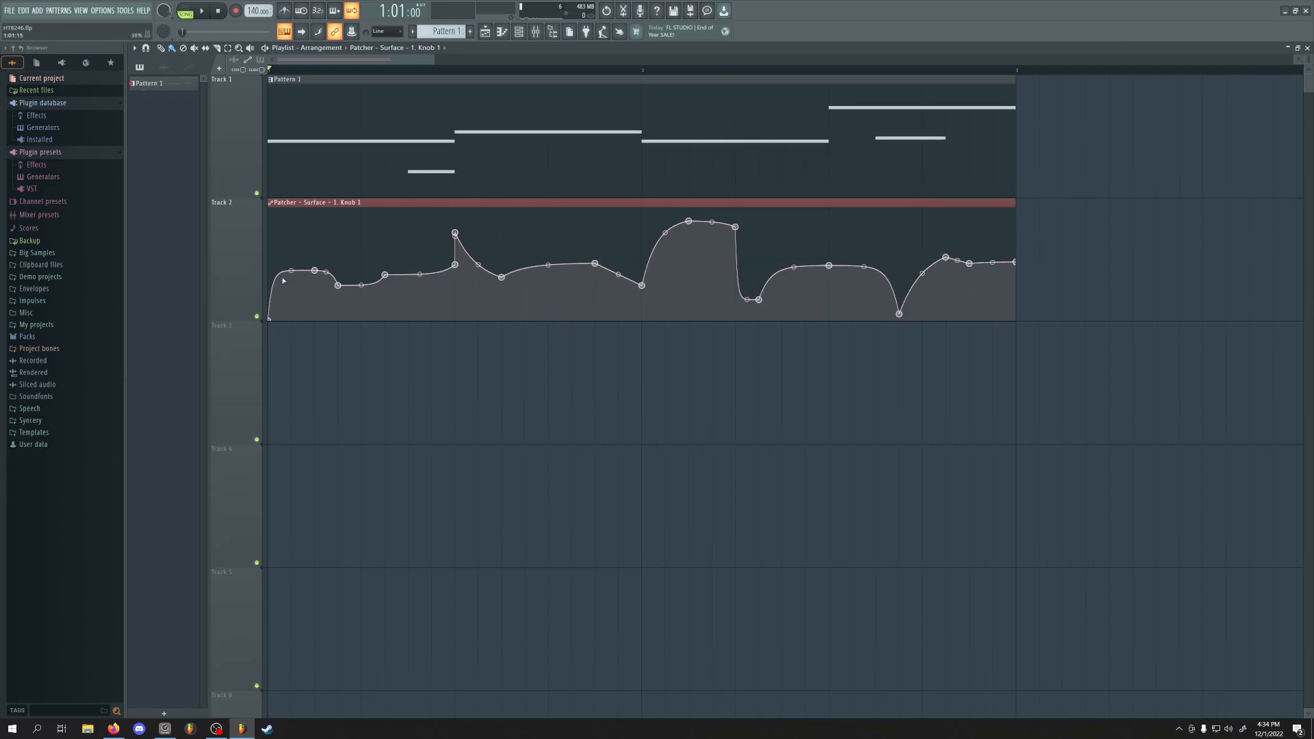
scroll(289, 277, up, 3)
drag(455, 322, 754, 372)
scroll(754, 373, down, 1)
key(space)
key(space)
Reopen the Patcher map, start playback and close all floating windows again
click(519, 32)
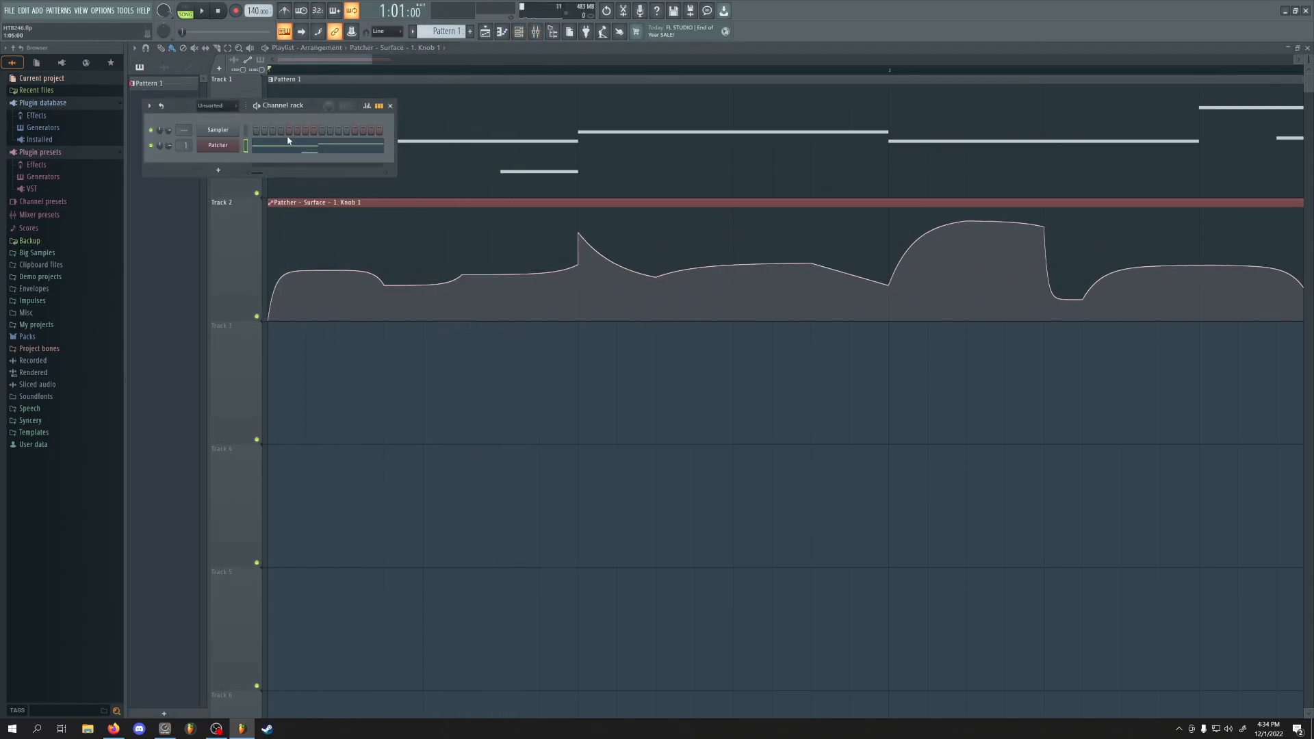
click(232, 148)
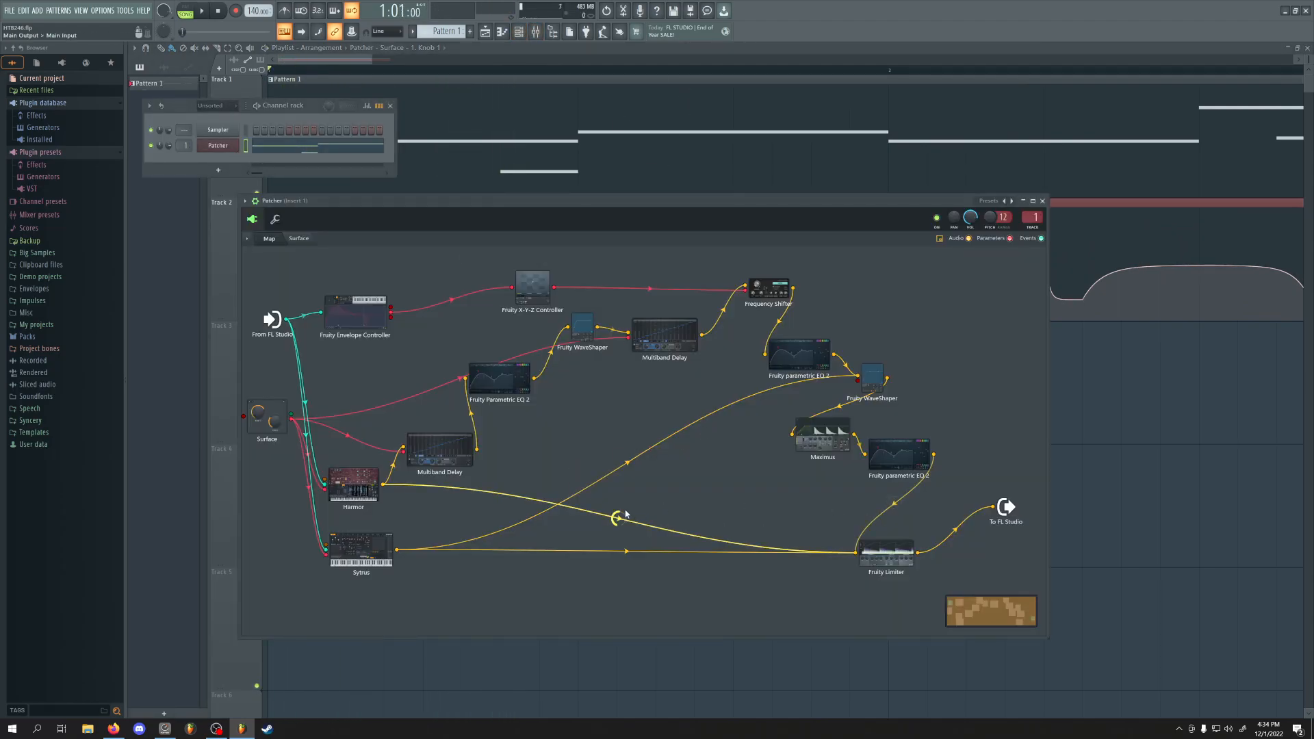
key(space)
key(F12)
Raise the Knob 1 automation point at 1:03:00 close to the clip's top and audition the clip's start
scroll(586, 300, down, 1)
key(space)
key(space)
key(space)
key(space)
drag(337, 270, 339, 216)
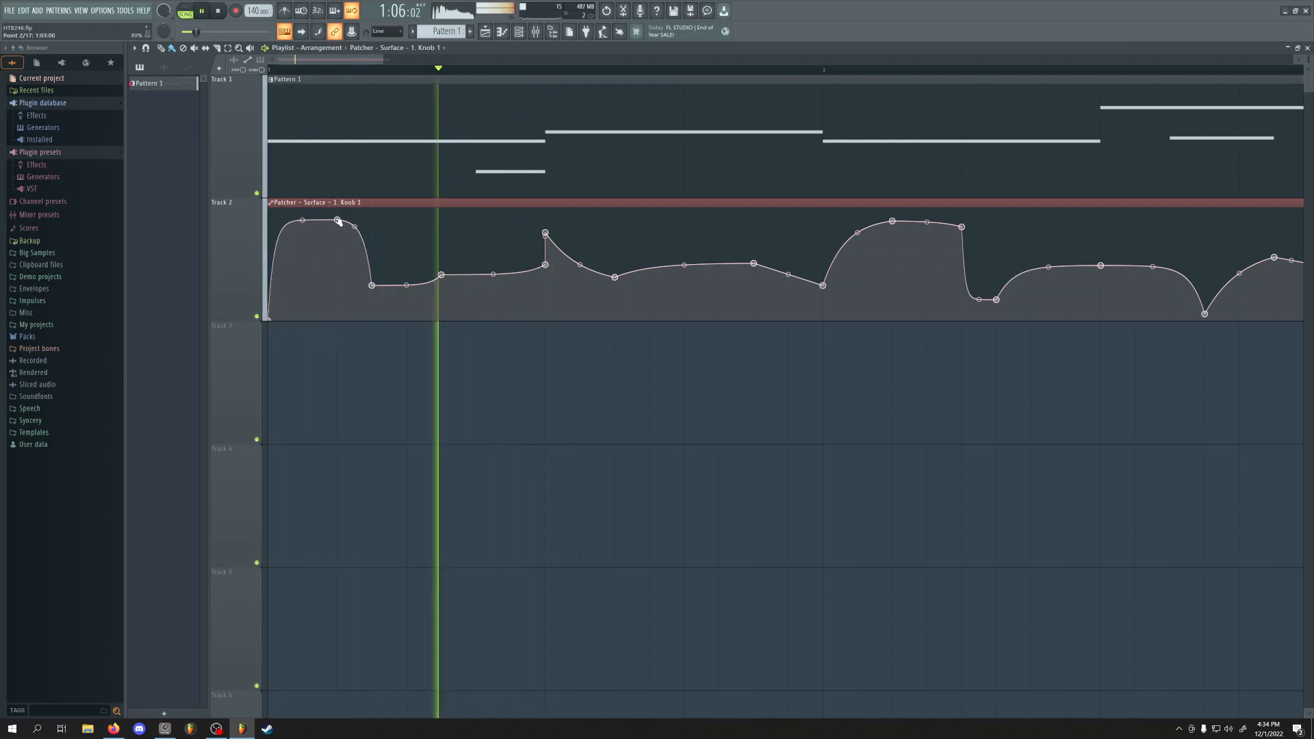
key(space)
key(space)
Raise the first point of the automation clip to the top and audition the opening
drag(272, 321, 339, 234)
key(space)
key(space)
key(space)
Align the second and third automation points at 1:03:00 as a vertical upward jump and audition the change
drag(373, 287, 339, 266)
key(space)
key(space)
key(space)
key(space)
key(space)
key(space)
key(space)
key(space)
drag(370, 218, 340, 220)
key(space)
key(space)
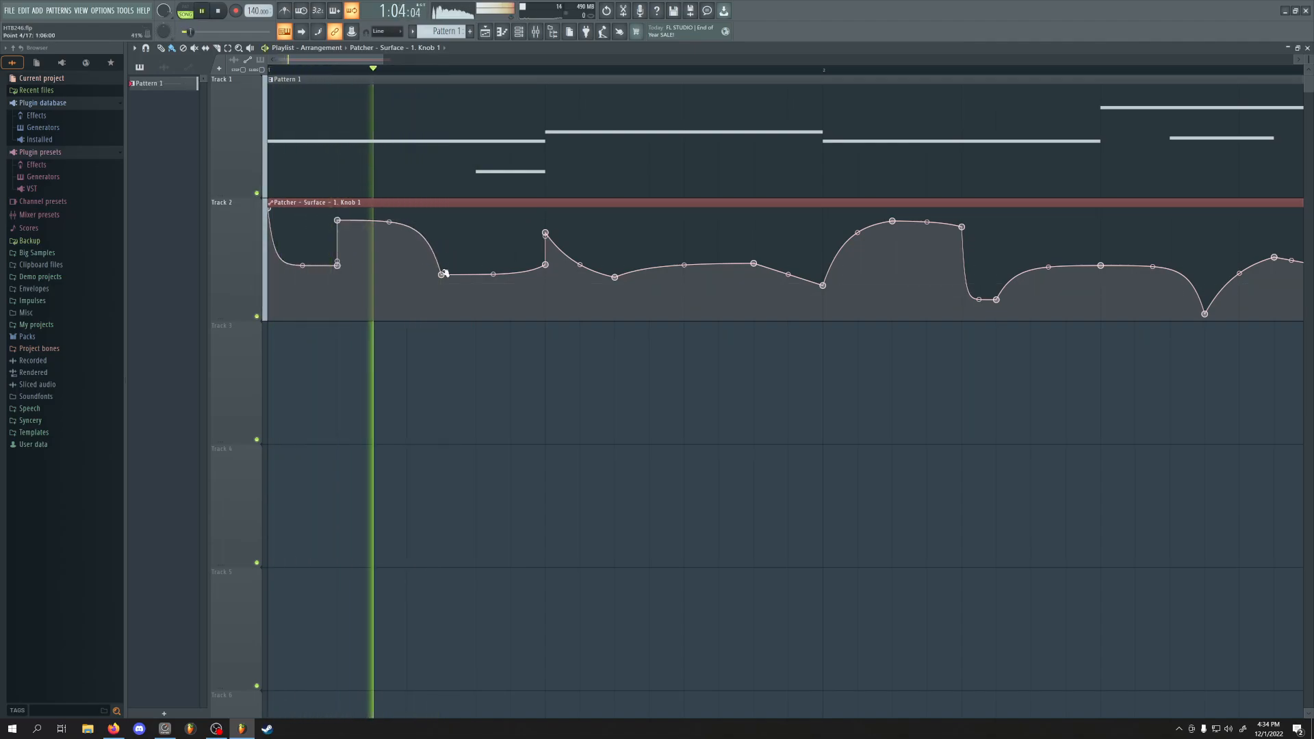
Lower the automation point at 1:06:00, shift the point at 1:09:00's base back to 1:08:00, and audition the curve
key(space)
key(space)
drag(443, 275, 442, 302)
key(space)
key(space)
drag(547, 267, 512, 265)
key(space)
key(space)
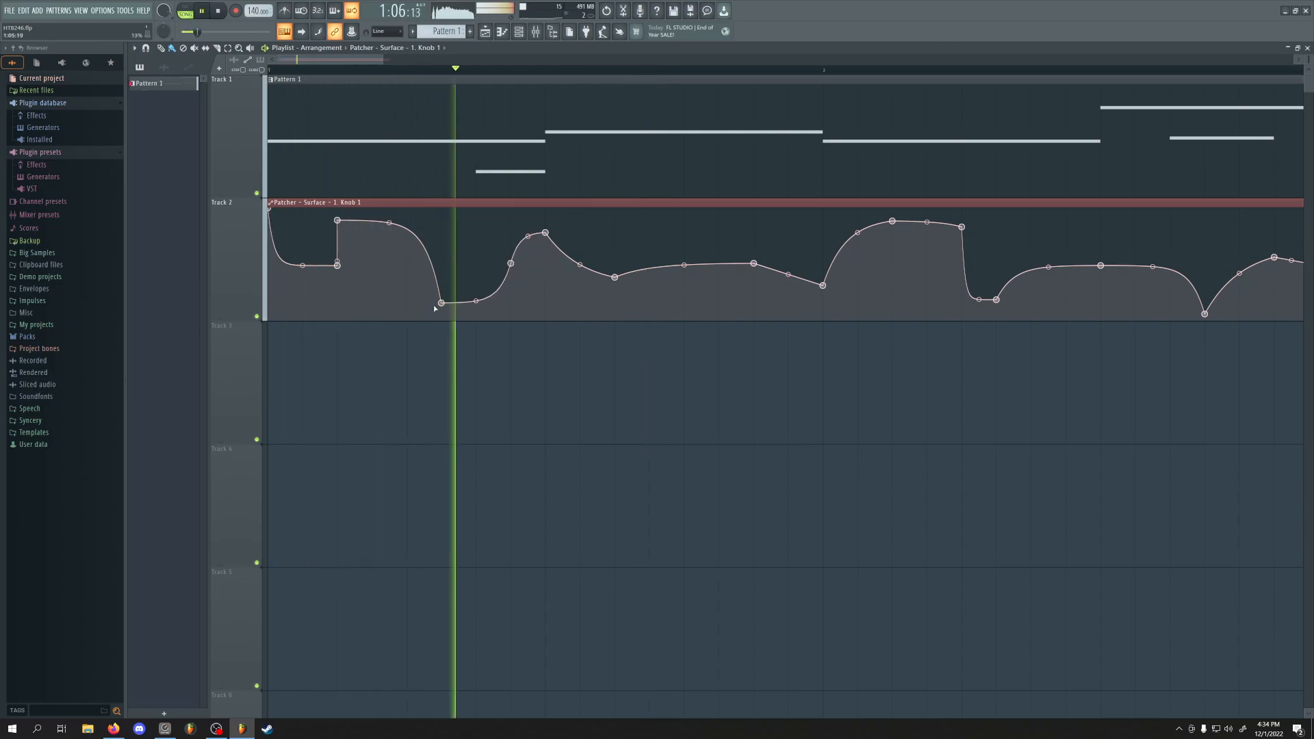
Move the 1:06:00 automation point earlier, drop the 1:08:00 point close to the bottom, and audition the curve
drag(441, 304, 408, 312)
key(space)
key(space)
drag(512, 265, 512, 313)
key(space)
key(space)
key(space)
Set the fourth automation point at mid-height on 1:06:00, lower the 1:09:00 point, and audition the result
drag(406, 311, 441, 260)
key(space)
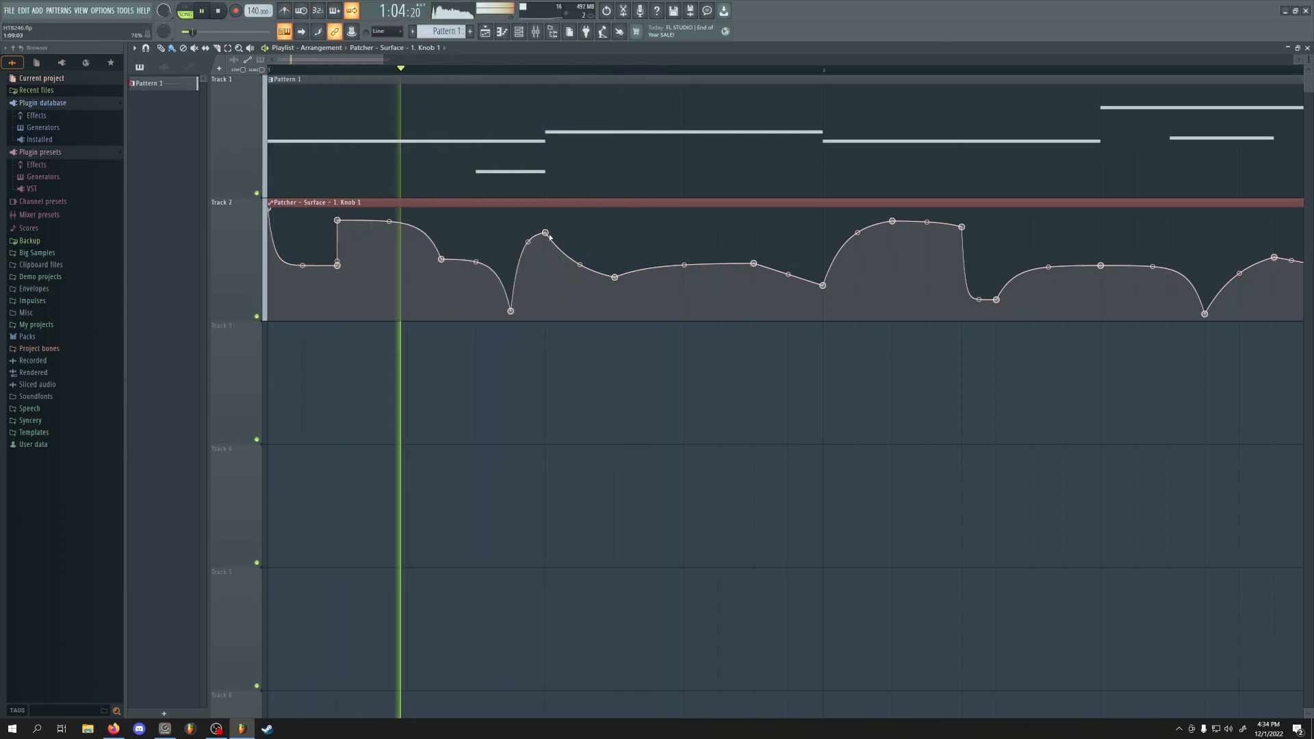
drag(545, 232, 545, 288)
key(space)
key(space)
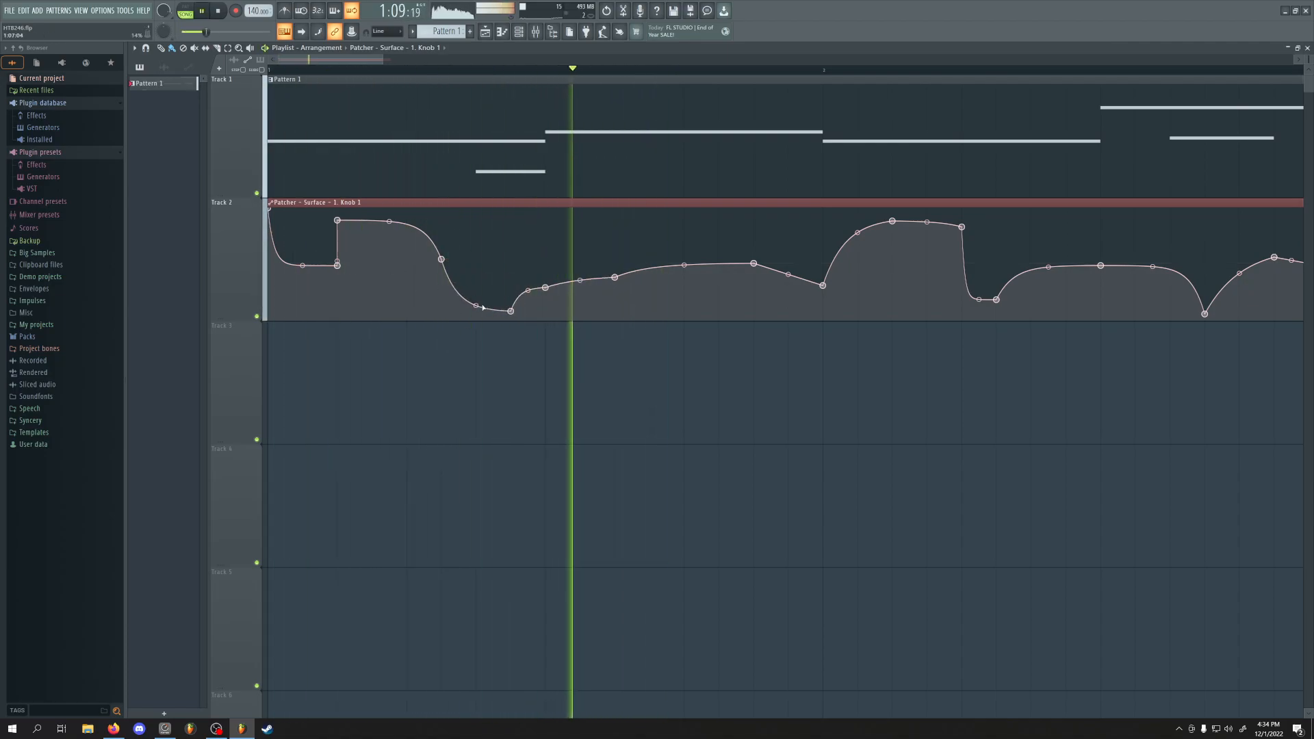
key(space)
key(space)
Lower the clip's opening automation points and add a mid-height point at 1:07:00
drag(337, 220, 269, 294)
key(space)
key(space)
drag(339, 265, 475, 276)
right_click(476, 254)
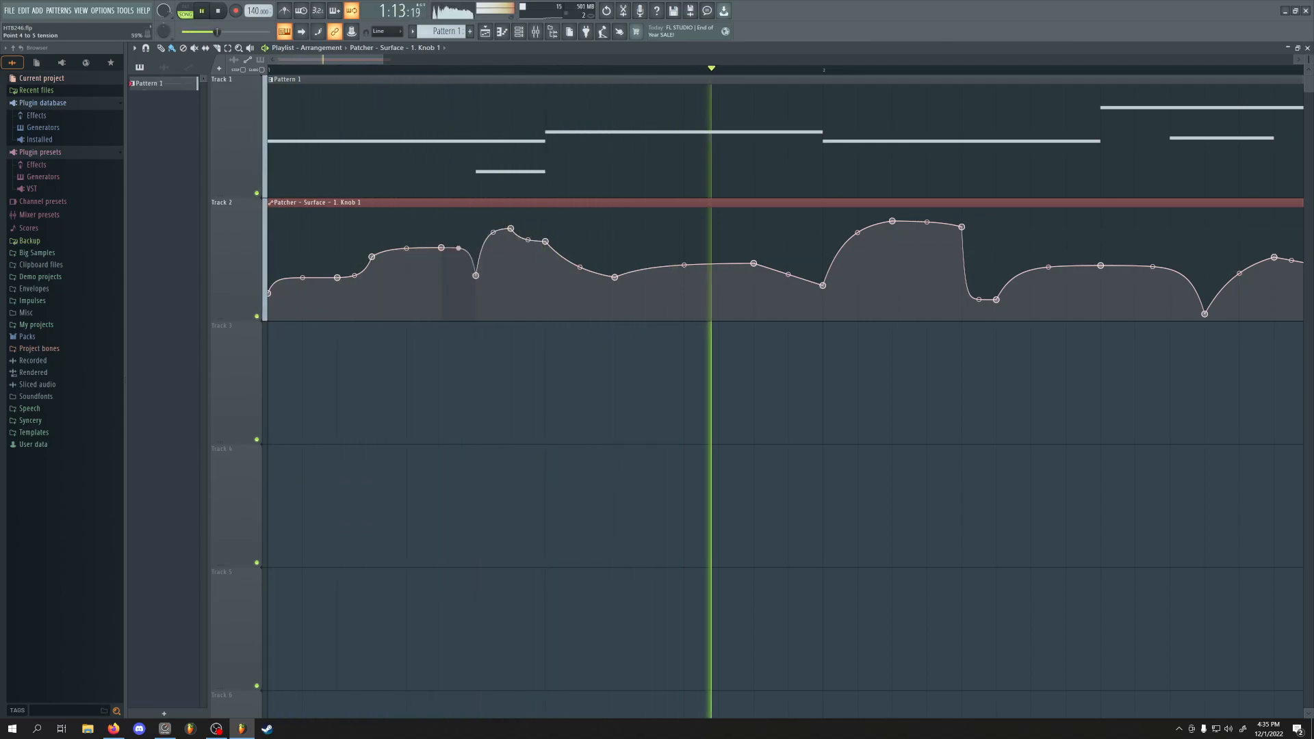
Drop the automation points at 1:08:00 and 1:09:00 close to the bottom, and stop playback
drag(511, 229, 511, 307)
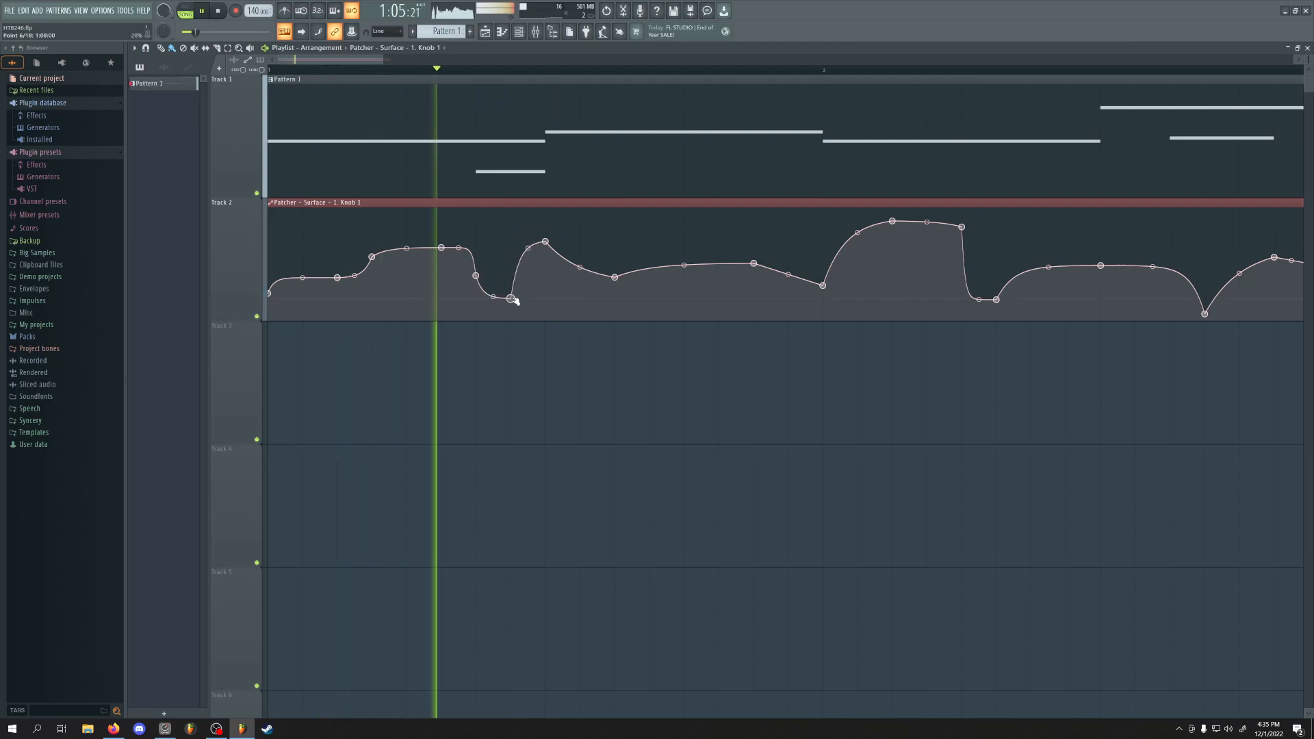
drag(545, 241, 545, 315)
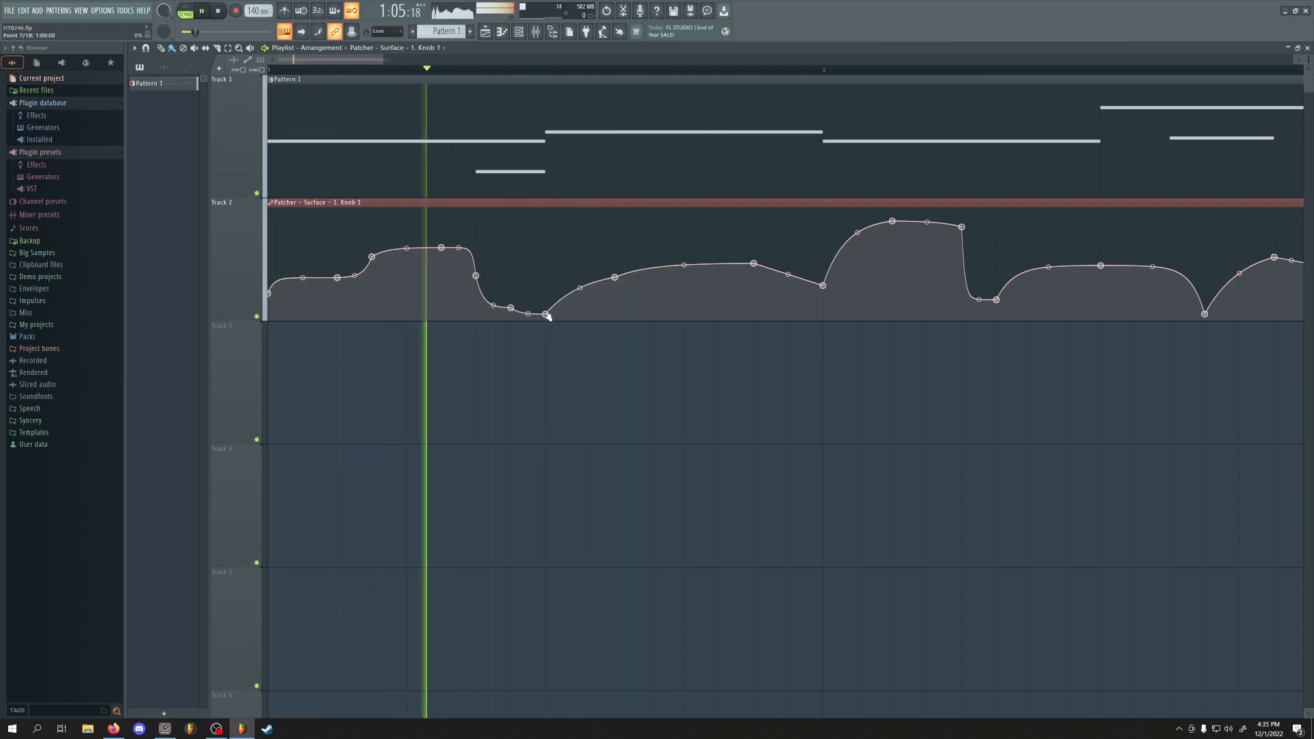
key(space)
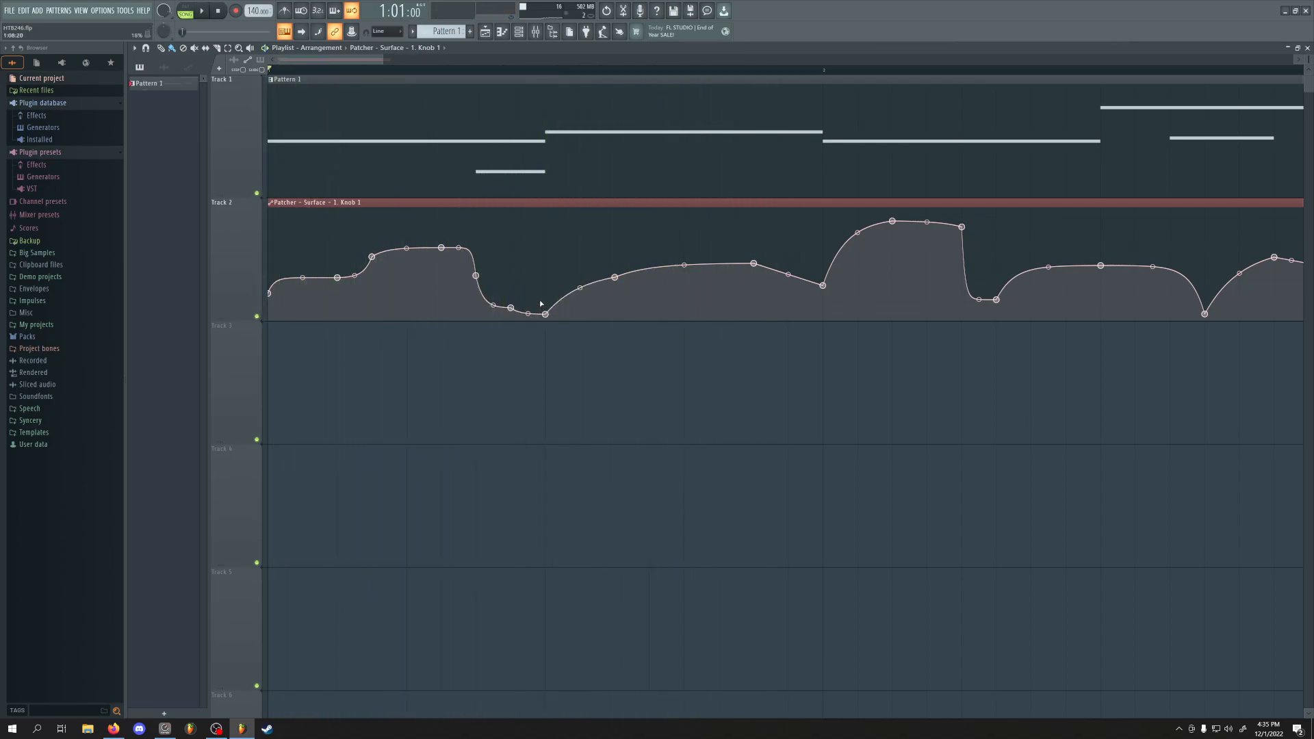
Bring up the piano roll and Patcher, and examine how morph changes the Harmor-fed Multiband Delay's band curves
click(502, 32)
click(525, 32)
click(218, 145)
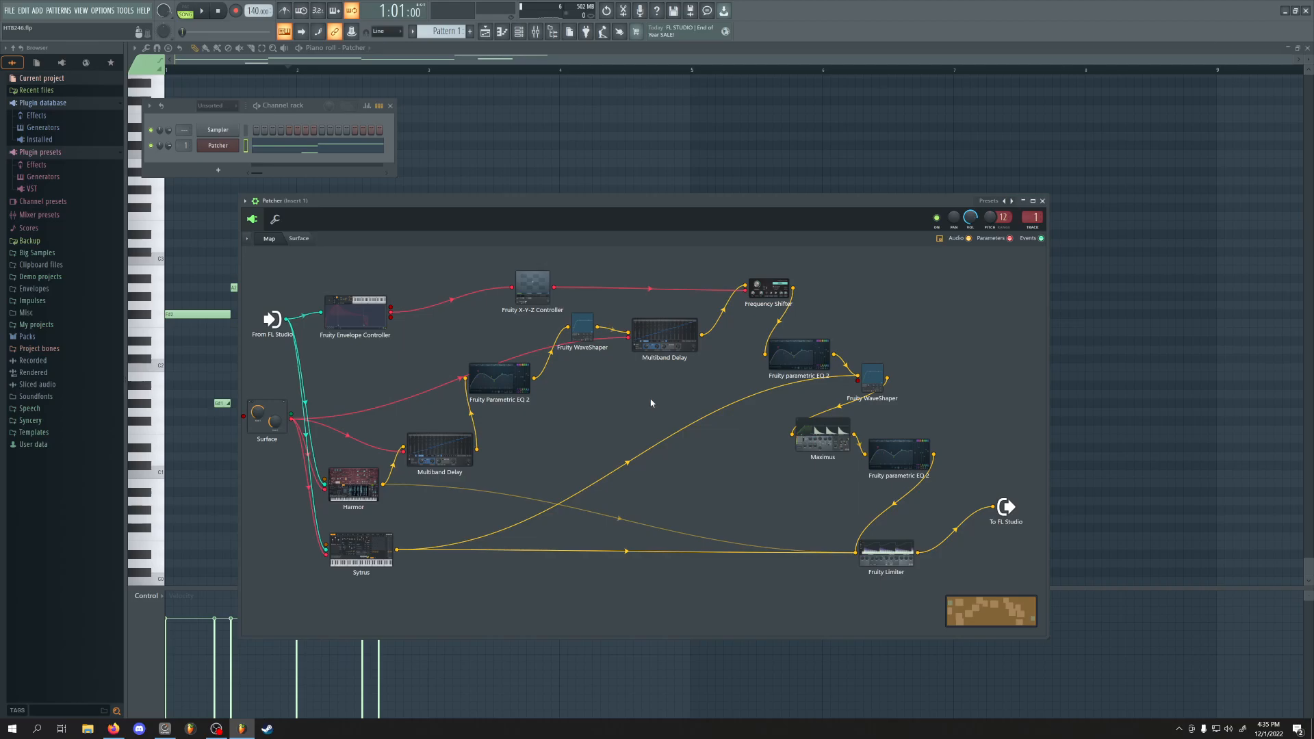
click(421, 455)
drag(897, 419, 896, 373)
click(979, 284)
key(alt+Tab)
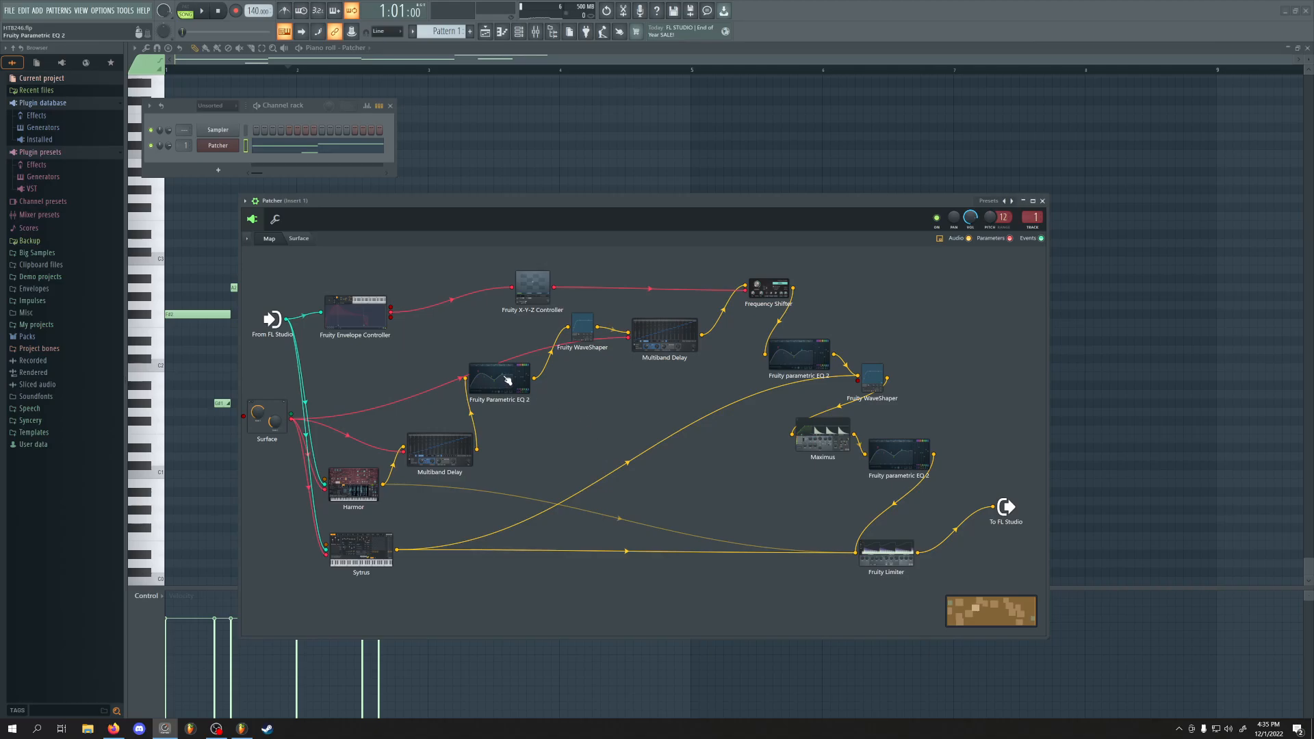
double_click(458, 444)
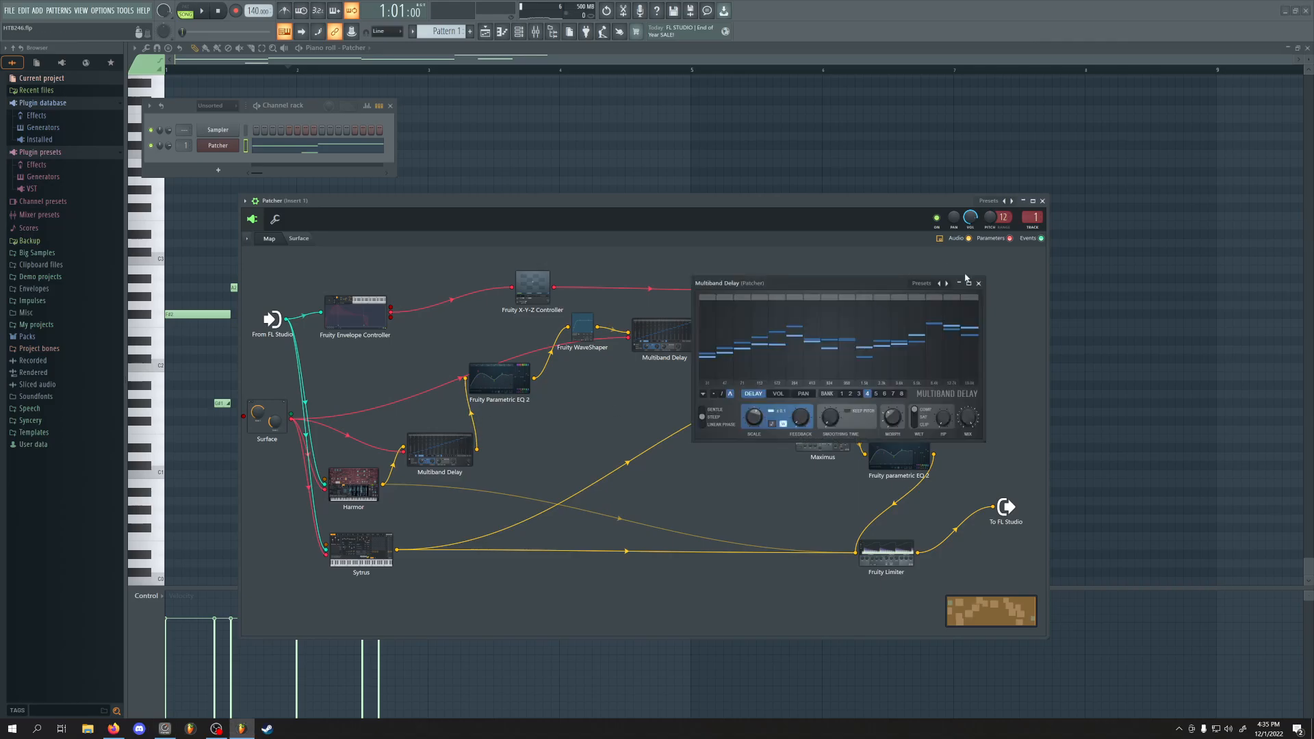
click(978, 284)
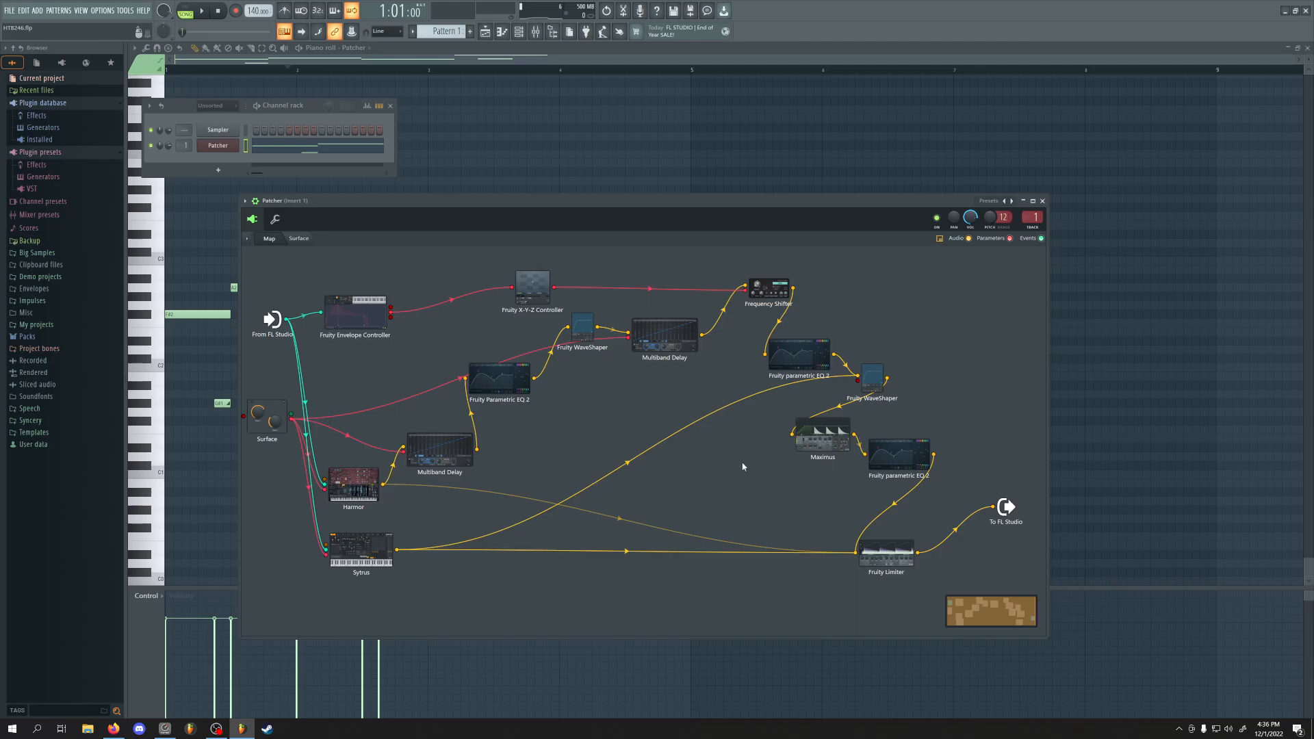
Connect the Harmor-fed Multiband Delay directly to the Fruity Limiter, silence the Limiter's Sytrus and EQ feeds, and audition it with the delay's window open
drag(476, 450, 856, 551)
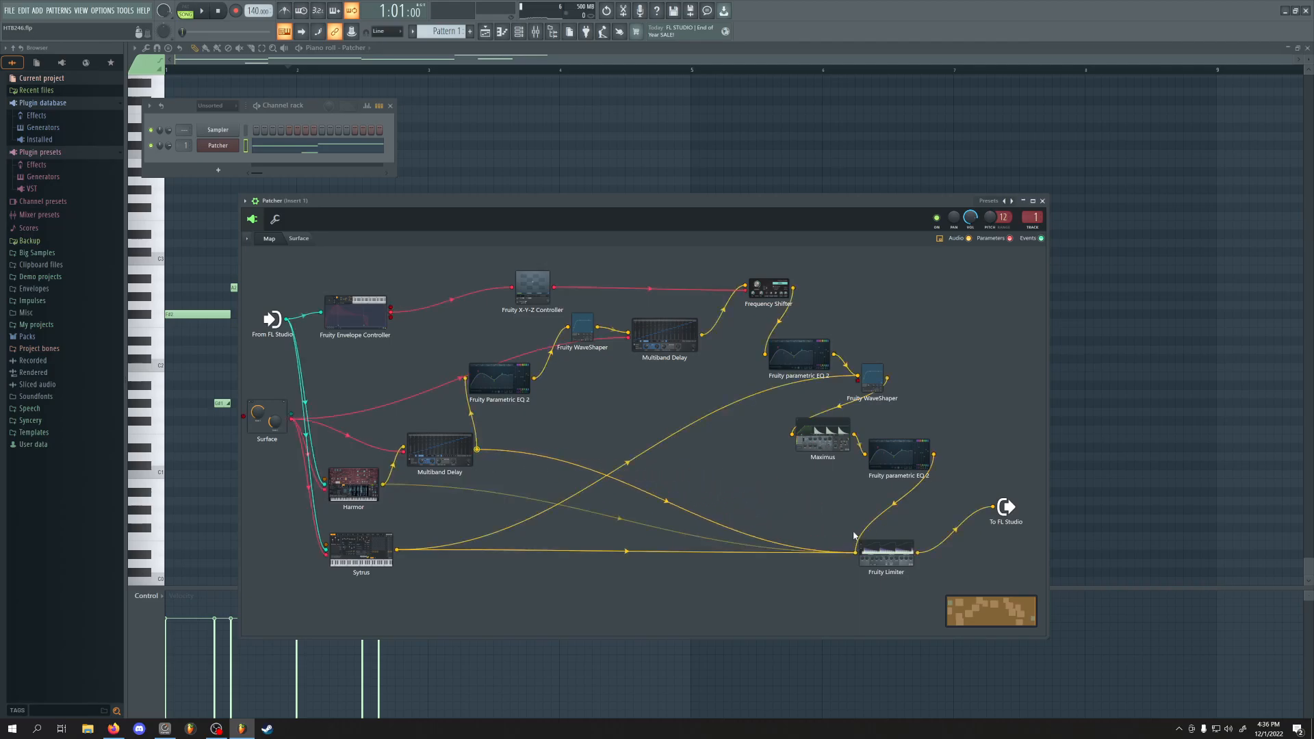
key(space)
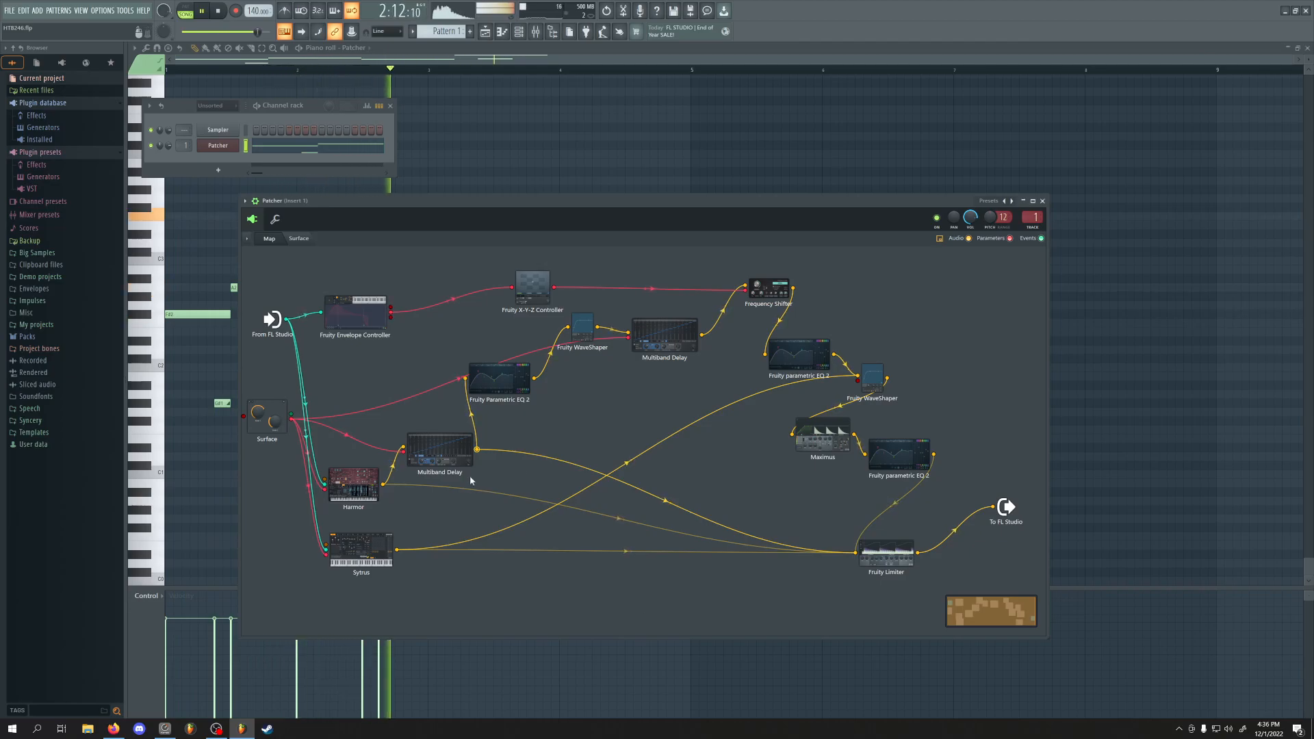
double_click(453, 453)
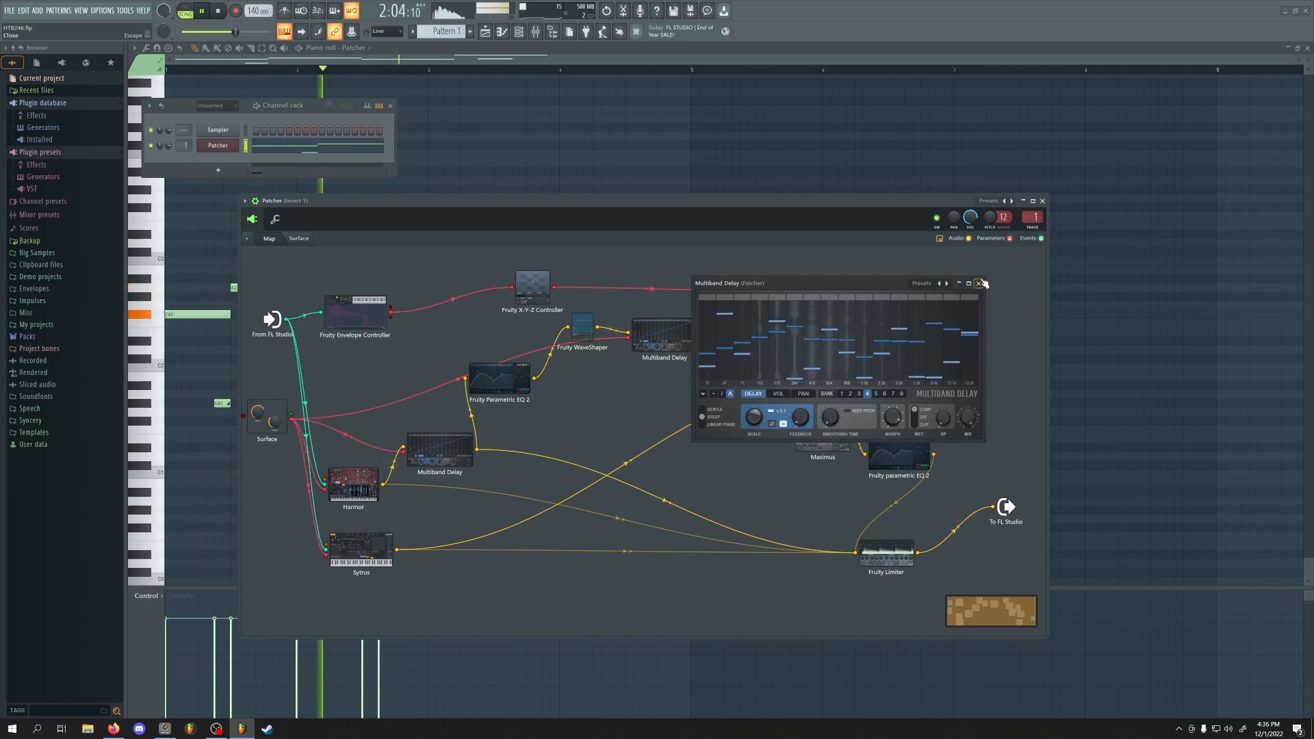
key(space)
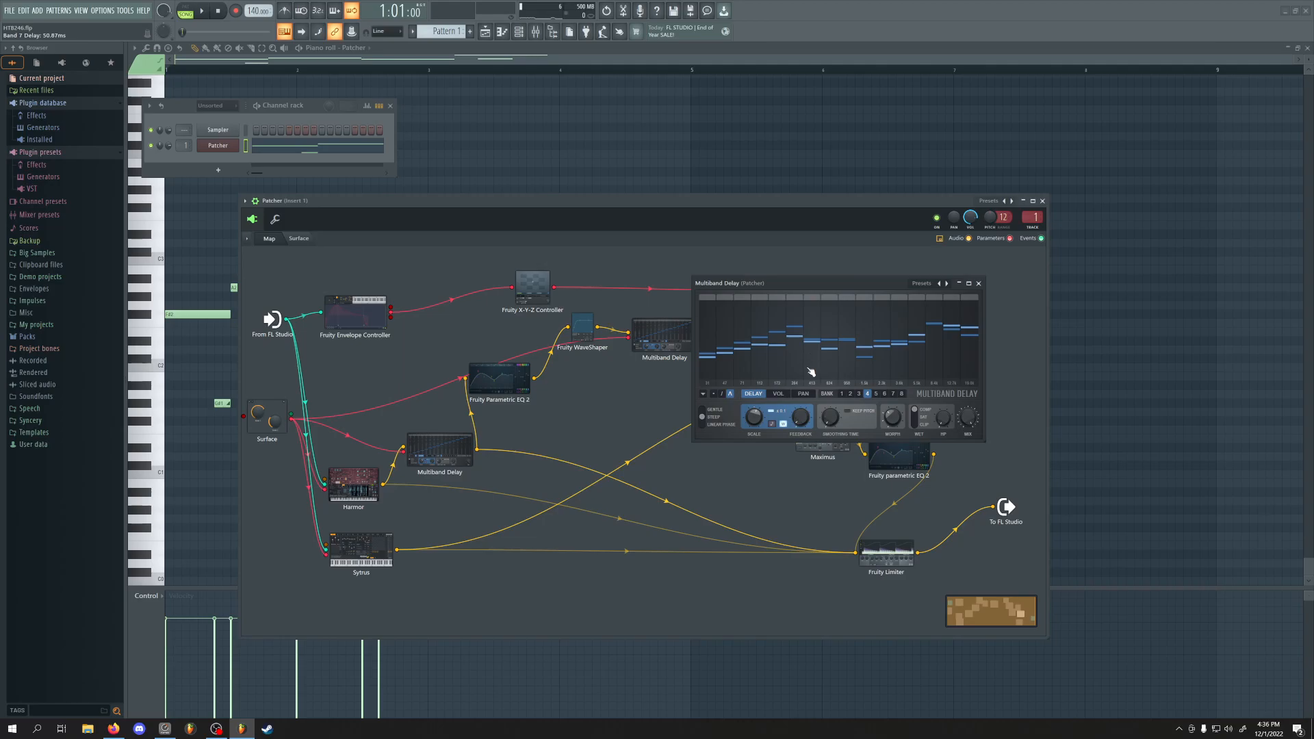
Audition the Harmor-fed Multiband Delay again, and inspect the Fruity Parametric EQ 2 that follows it in the chain
key(space)
key(space)
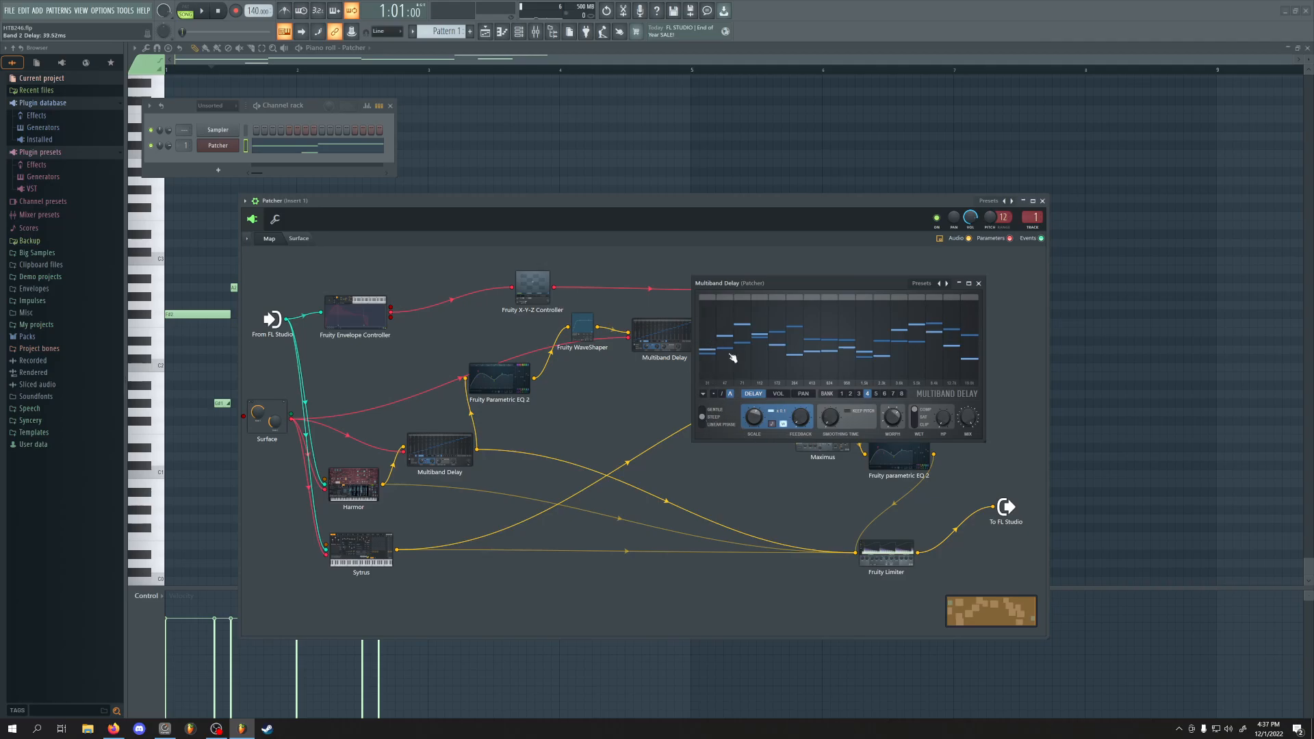
double_click(494, 379)
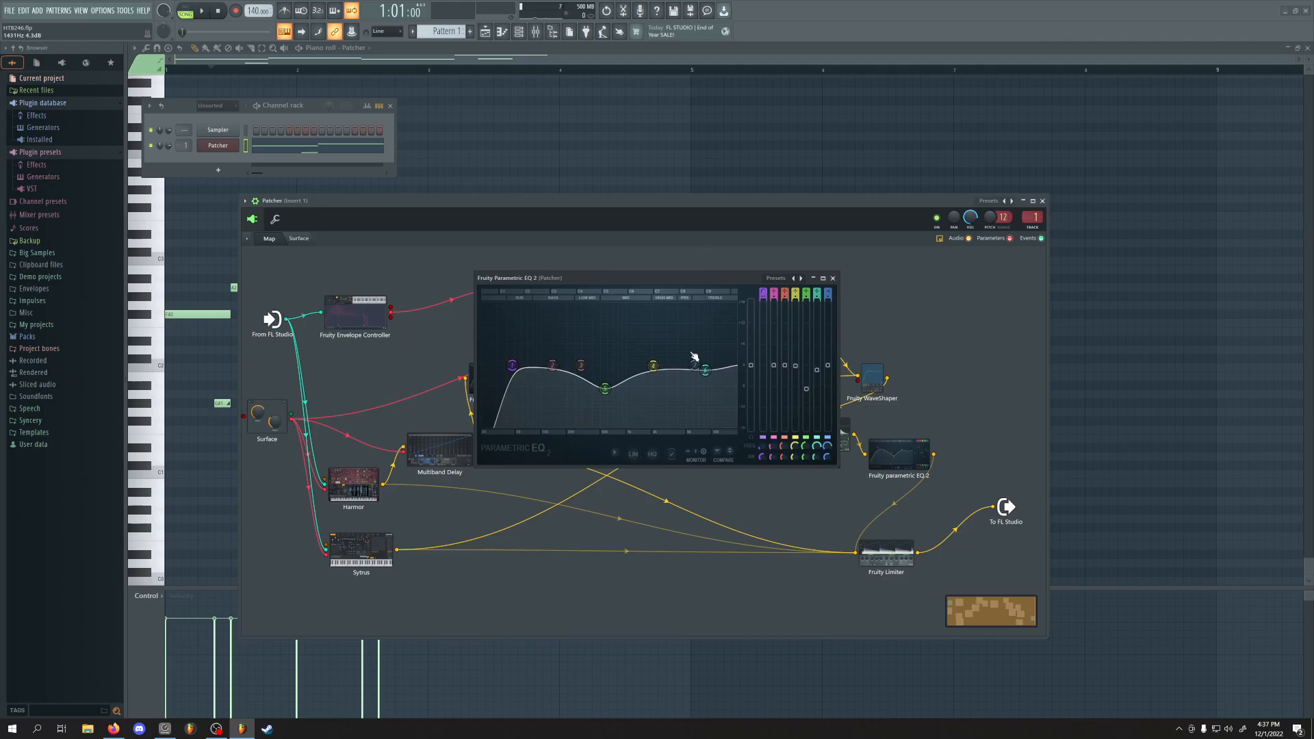
click(833, 278)
double_click(674, 341)
Compare the Harmor-fed Multiband Delay's filter modes, leave it on Steep, and close its window
double_click(459, 449)
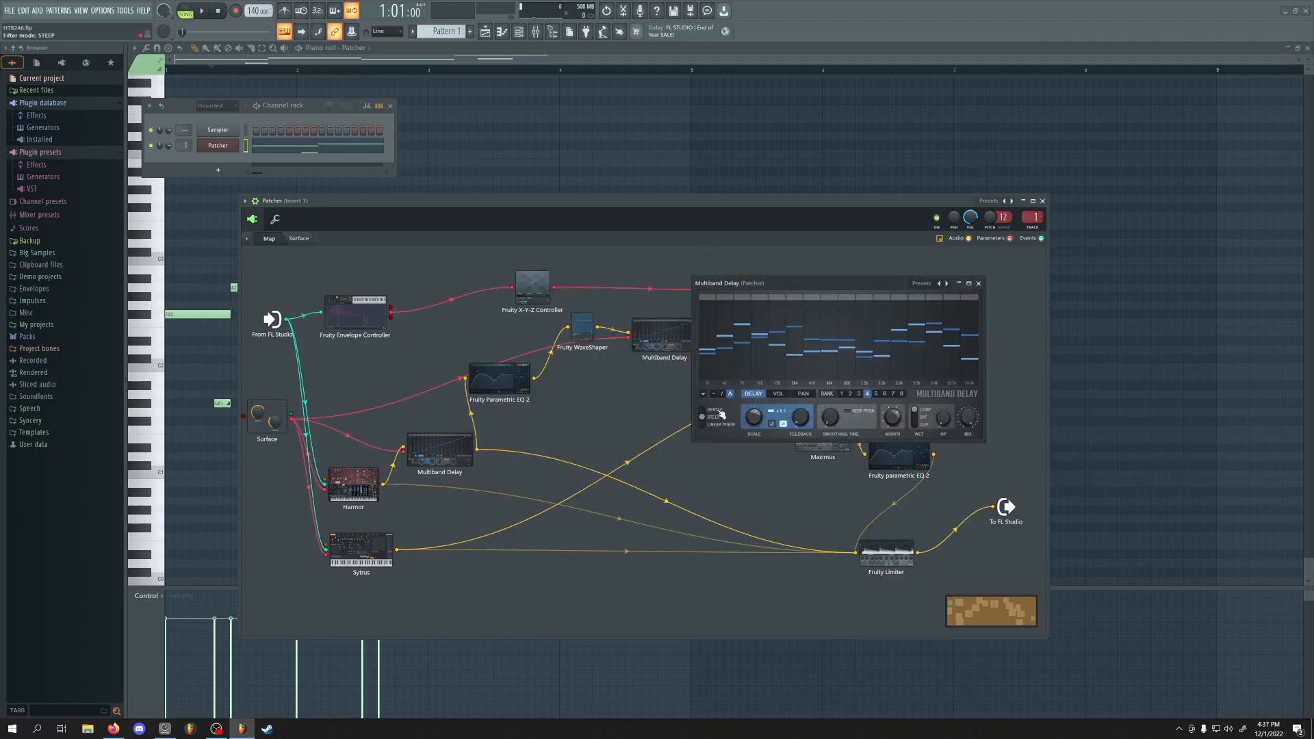
click(726, 415)
click(714, 417)
click(726, 427)
click(717, 418)
click(979, 284)
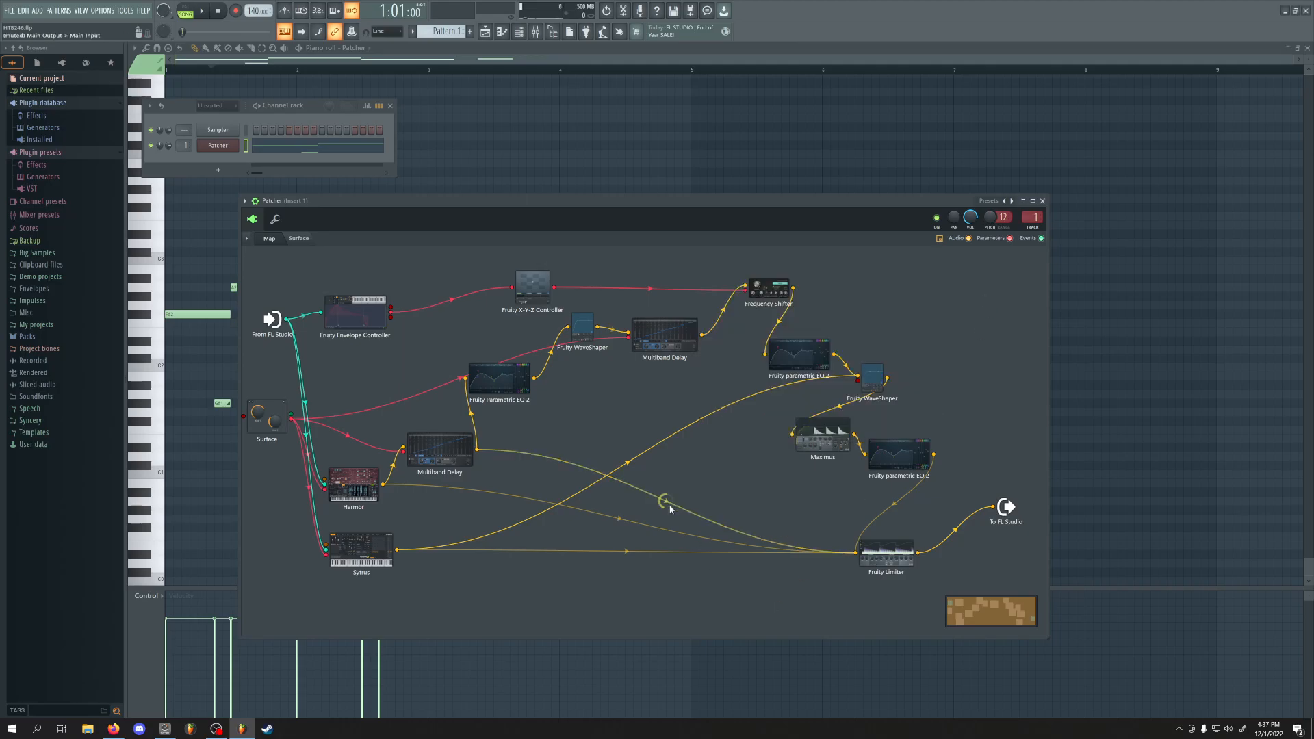
Silence the Harmor-fed Multiband Delay's direct Limiter feed, and inspect the curves of the following Parametric EQ 2 and WaveShaper
click(499, 379)
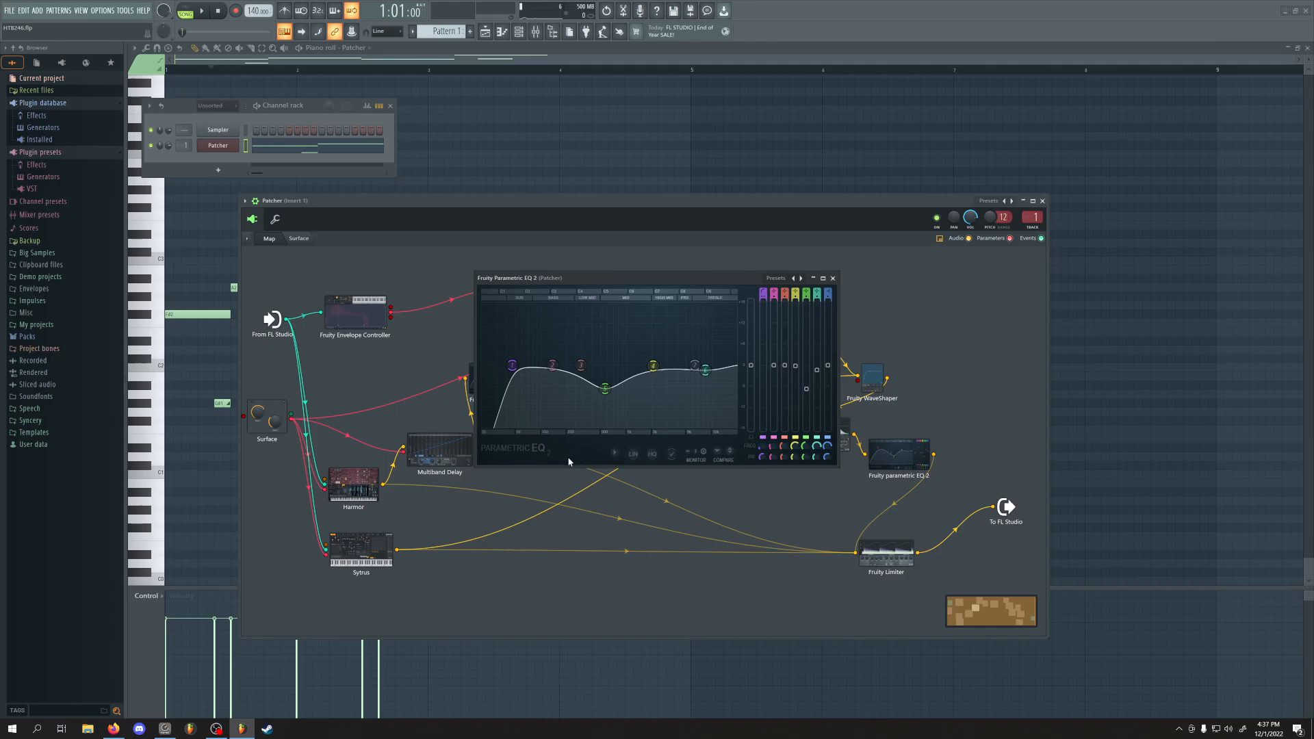
click(833, 278)
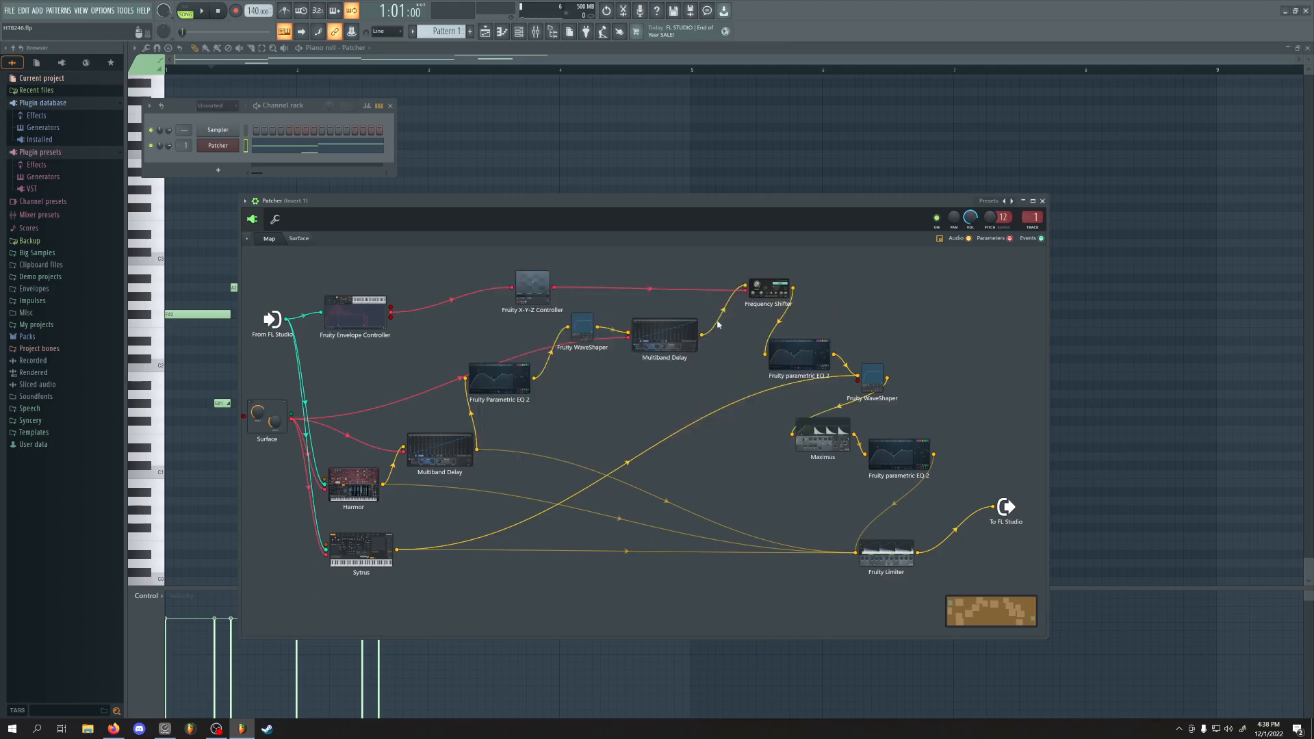
click(587, 334)
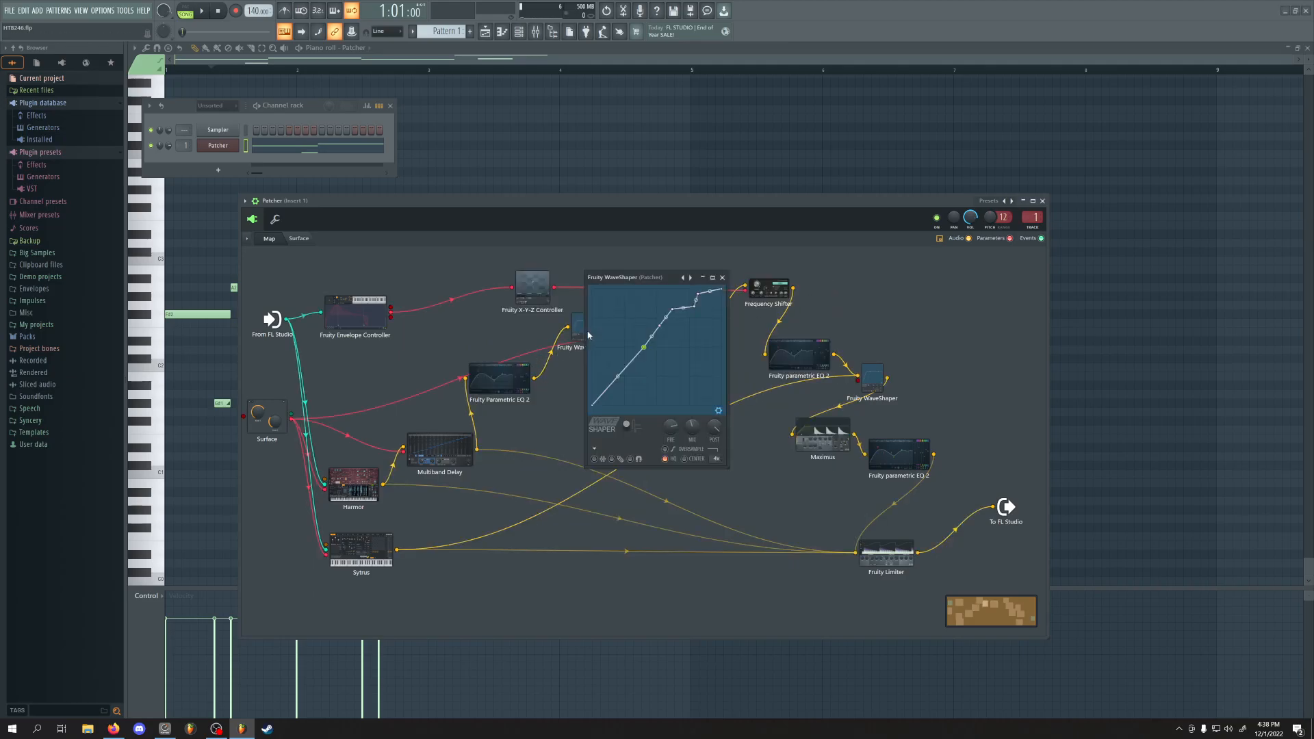
click(727, 279)
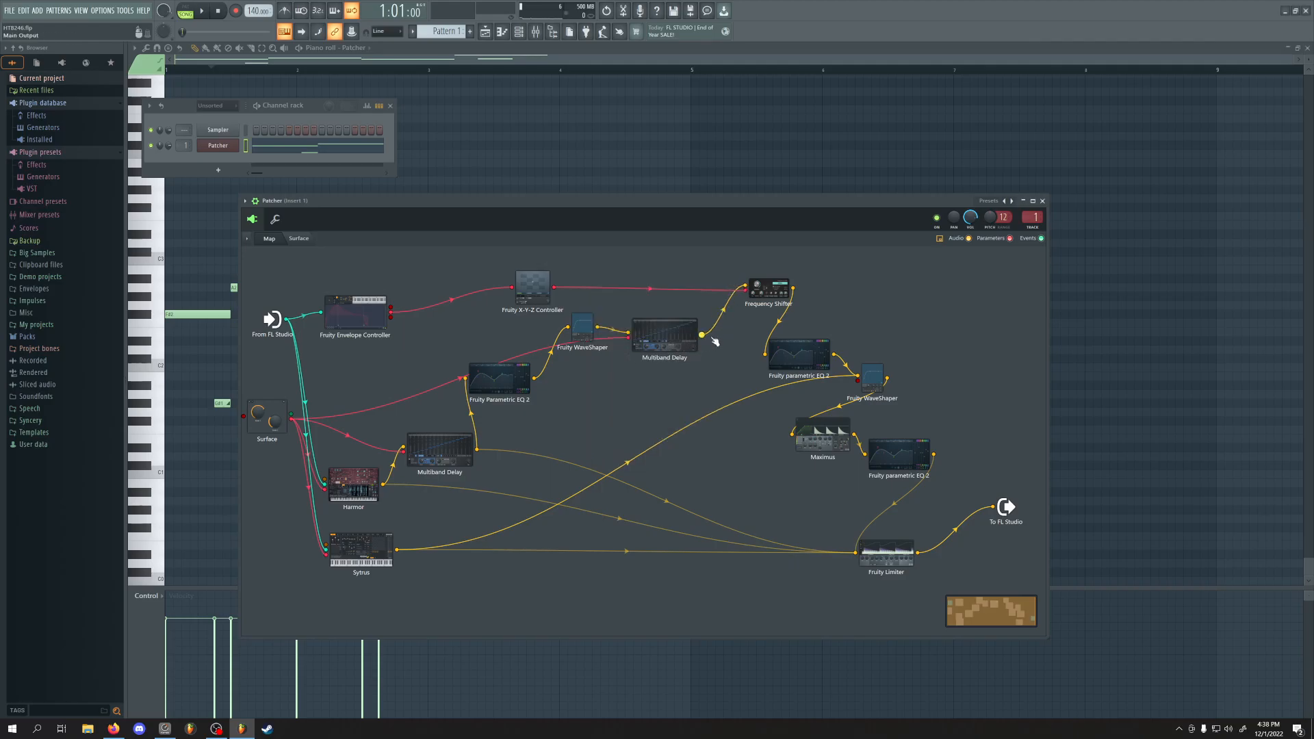
Connect the first Fruity WaveShaper directly to the Fruity Limiter, audition it, and silence that feed
drag(598, 326, 828, 550)
key(space)
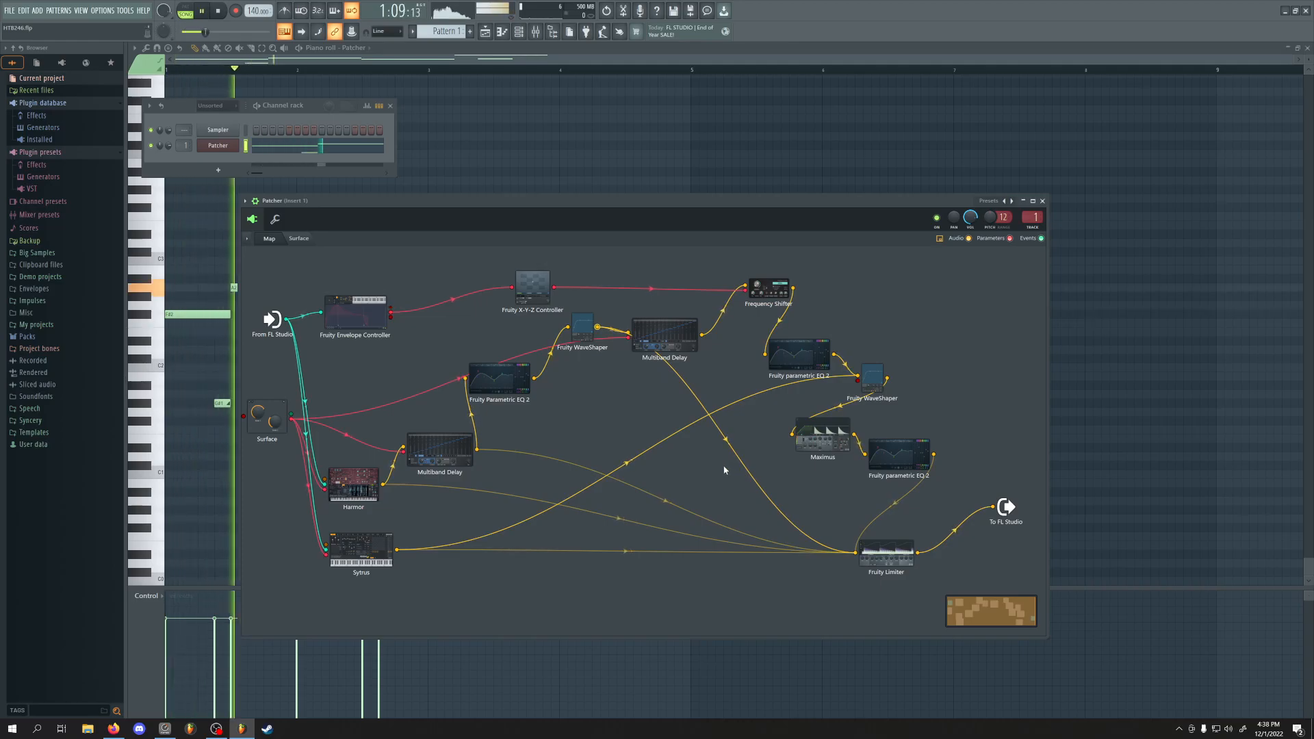
key(space)
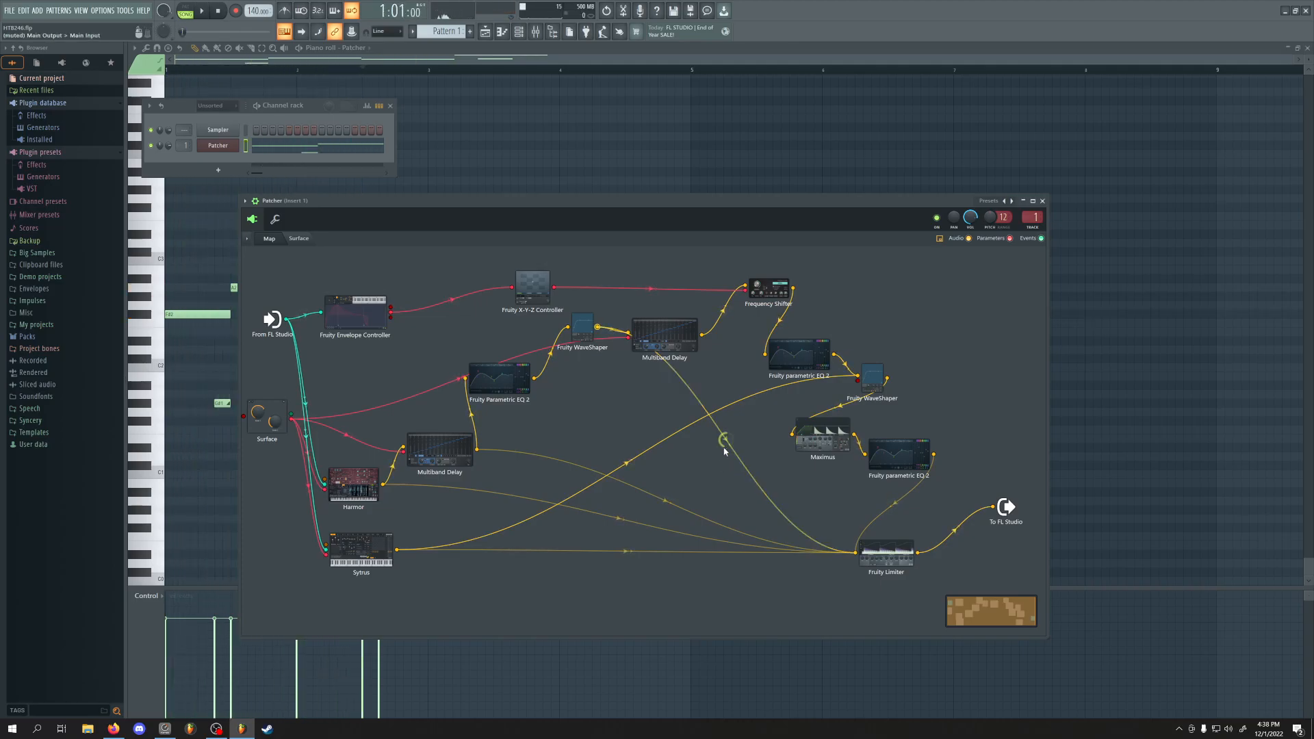
Connect the second Multiband Delay directly to the Fruity Limiter, and audition it while raising its wet/dry mix from 0% to 100%
drag(703, 336, 854, 552)
key(space)
double_click(677, 336)
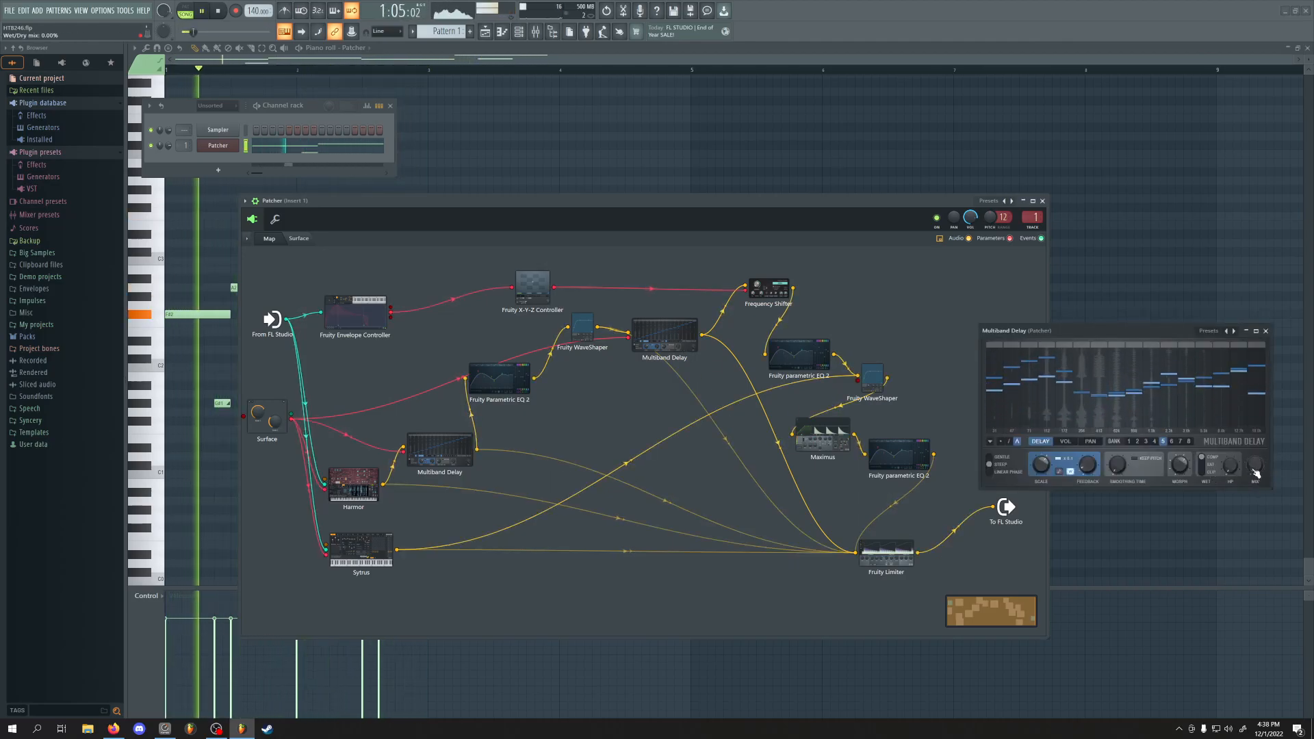
drag(1257, 473, 1257, 383)
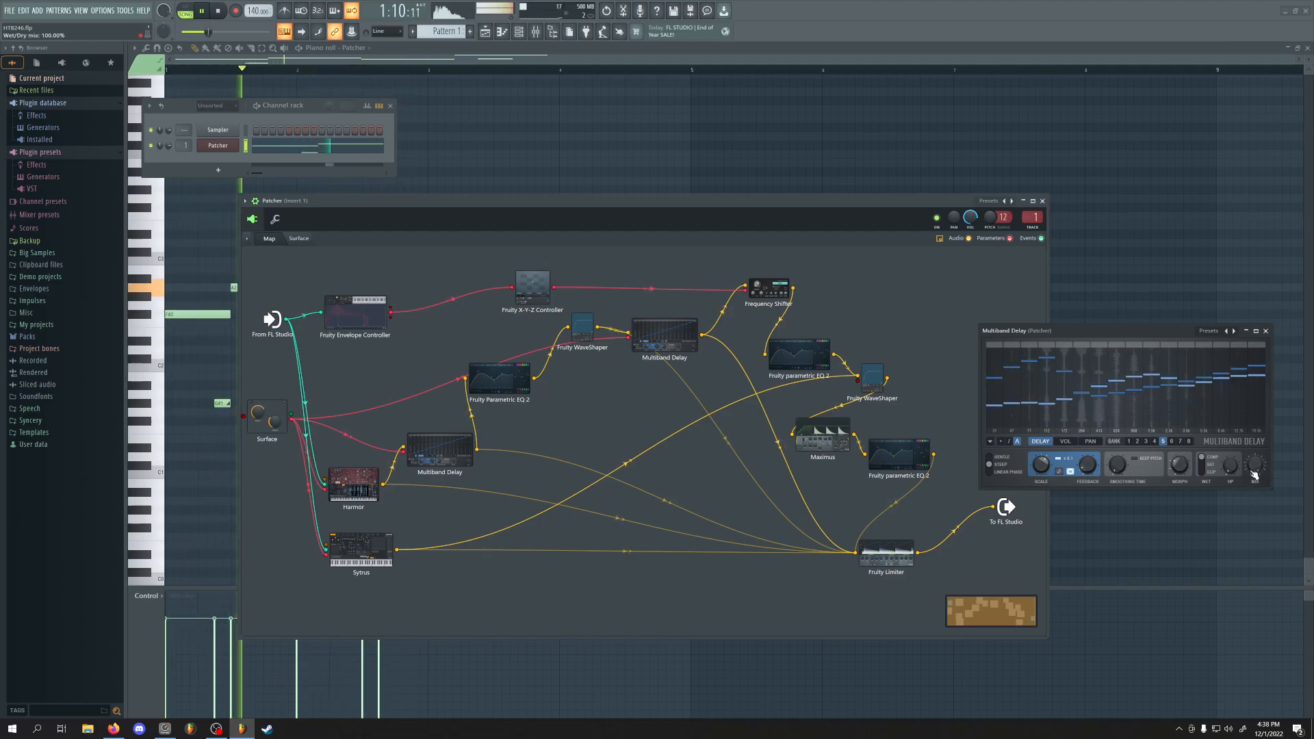
key(space)
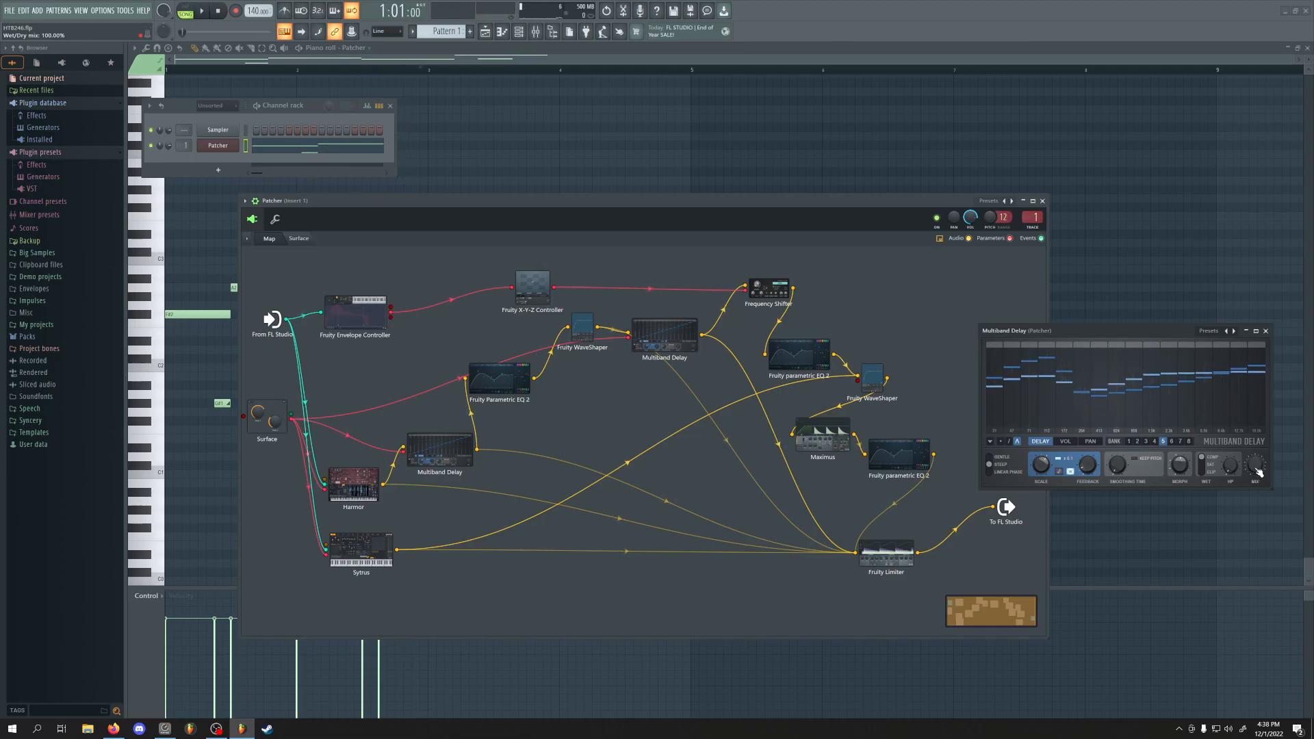
click(1267, 331)
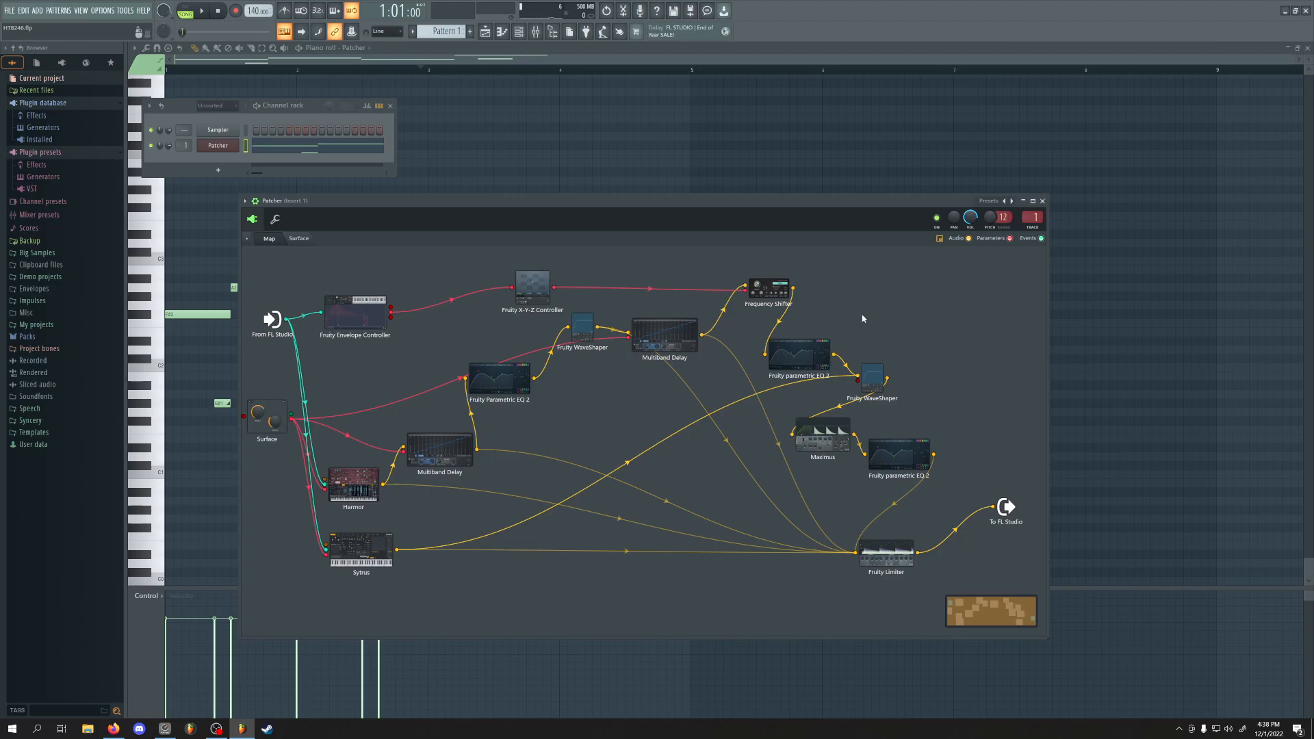
Connect the Frequency Shifter directly to the Fruity Limiter, audition it with its window open, and adjust its dry/wet mix
drag(793, 288, 856, 552)
key(space)
click(774, 293)
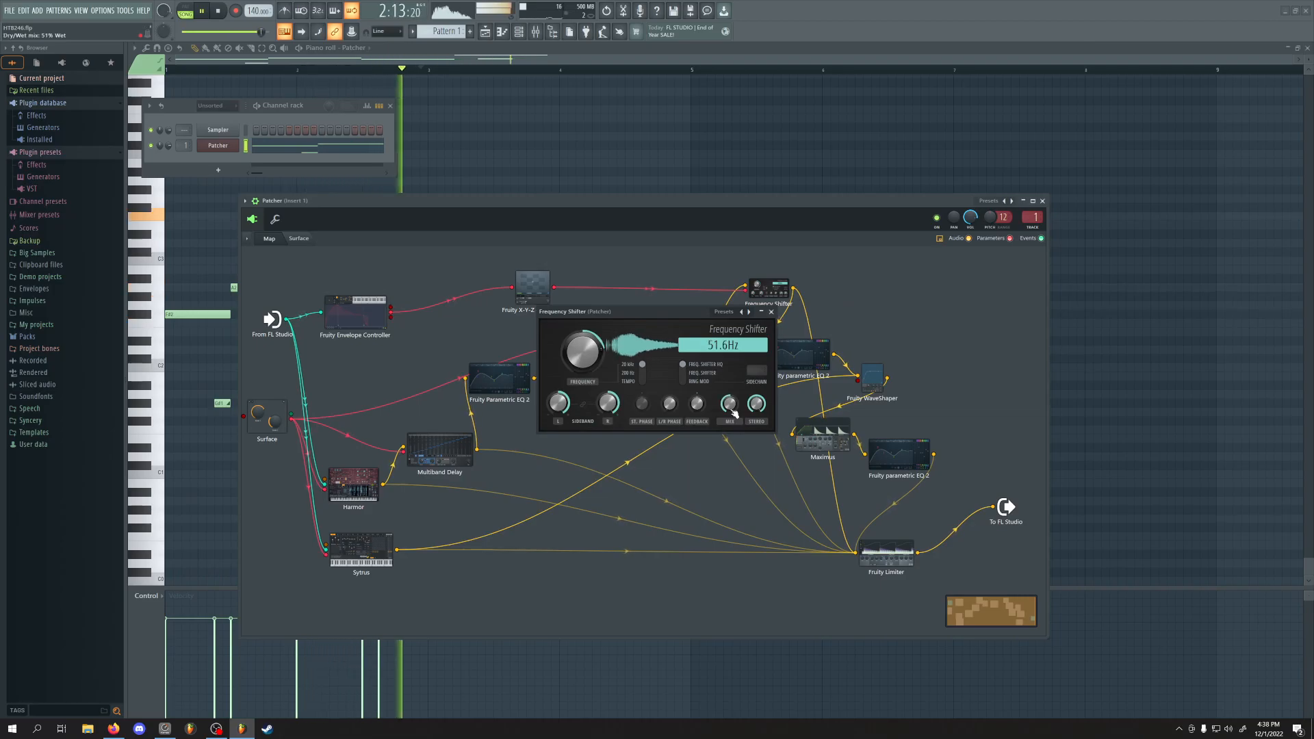
key(space)
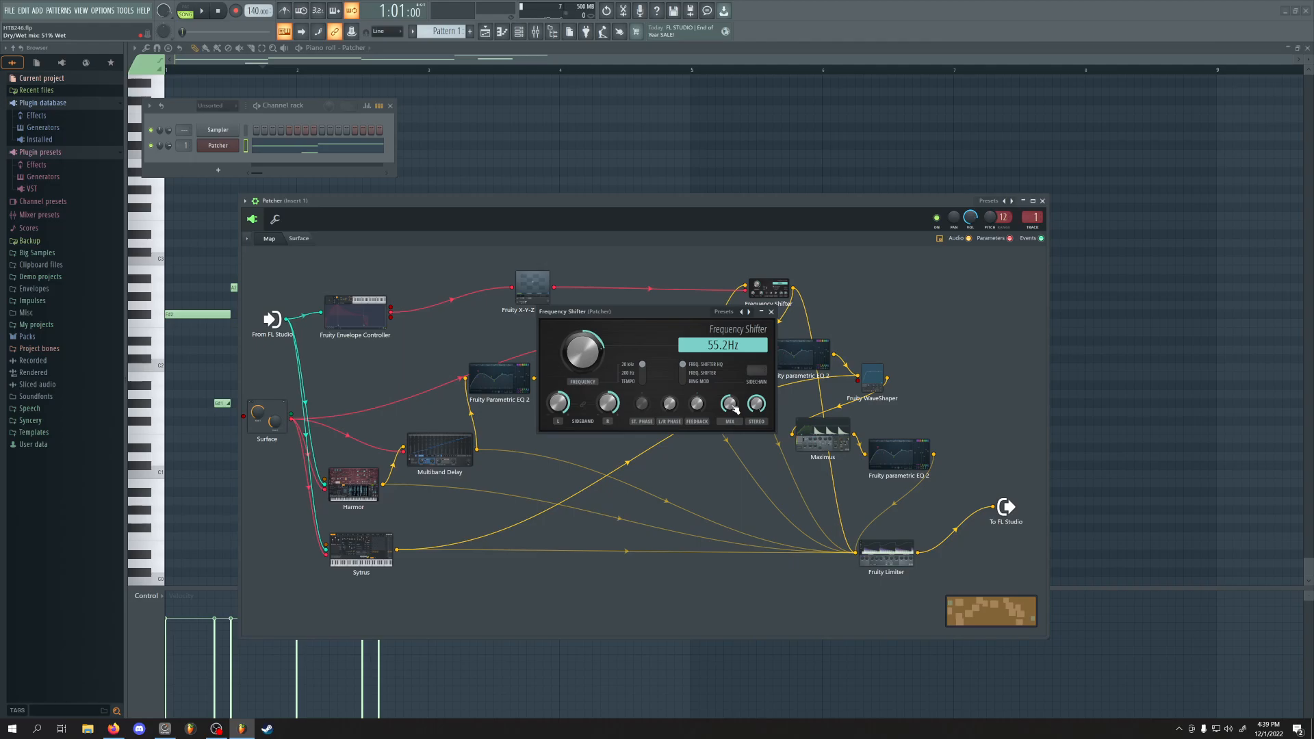
mouse_move(734, 410)
mouse_down()
mouse_move(734, 362)
mouse_move(734, 397)
mouse_up()
Examine Harmor's harmonic controls and compare them with the Frequency Shifter's settings
click(369, 488)
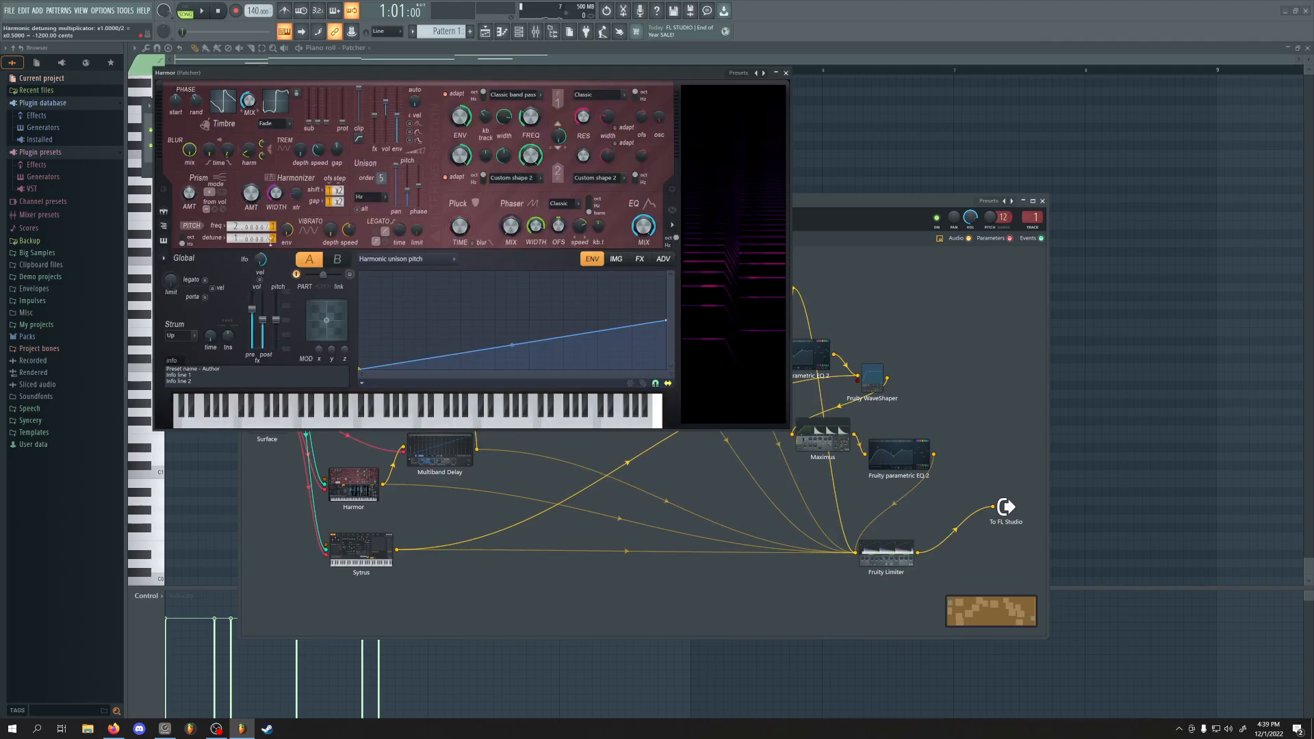
click(785, 72)
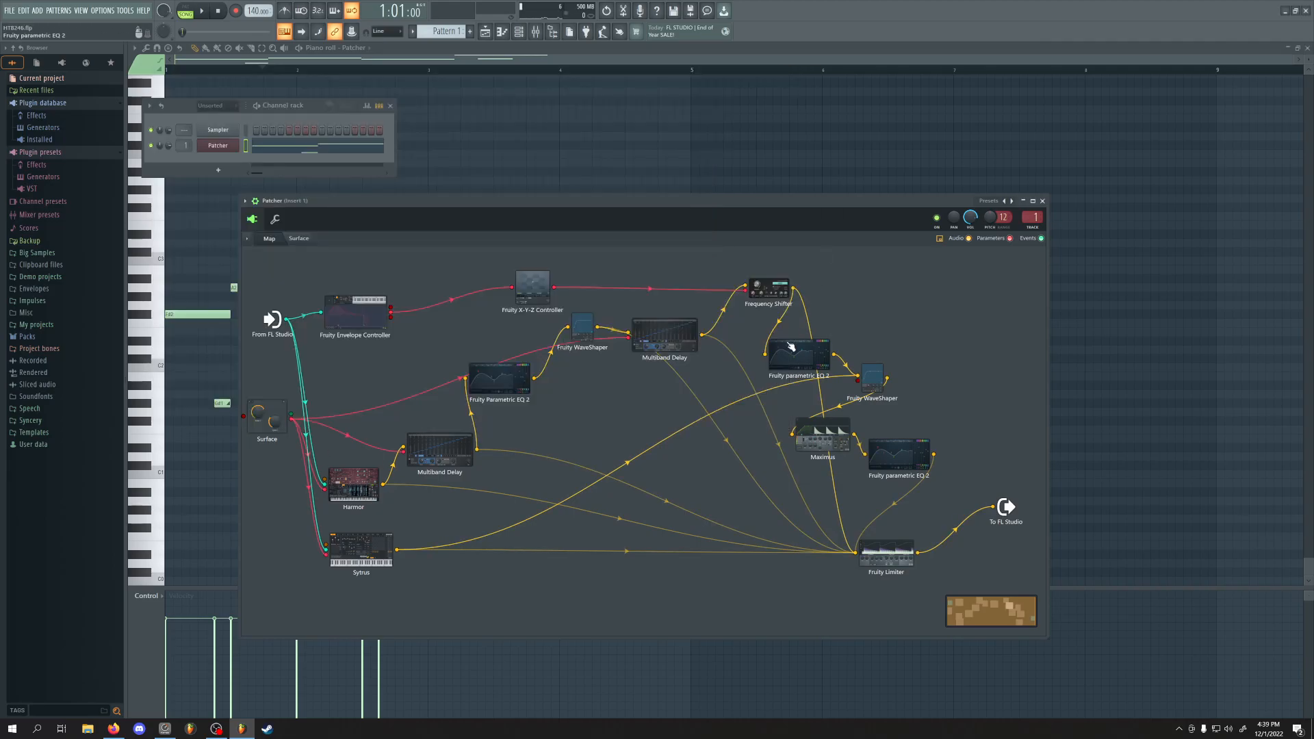
click(769, 288)
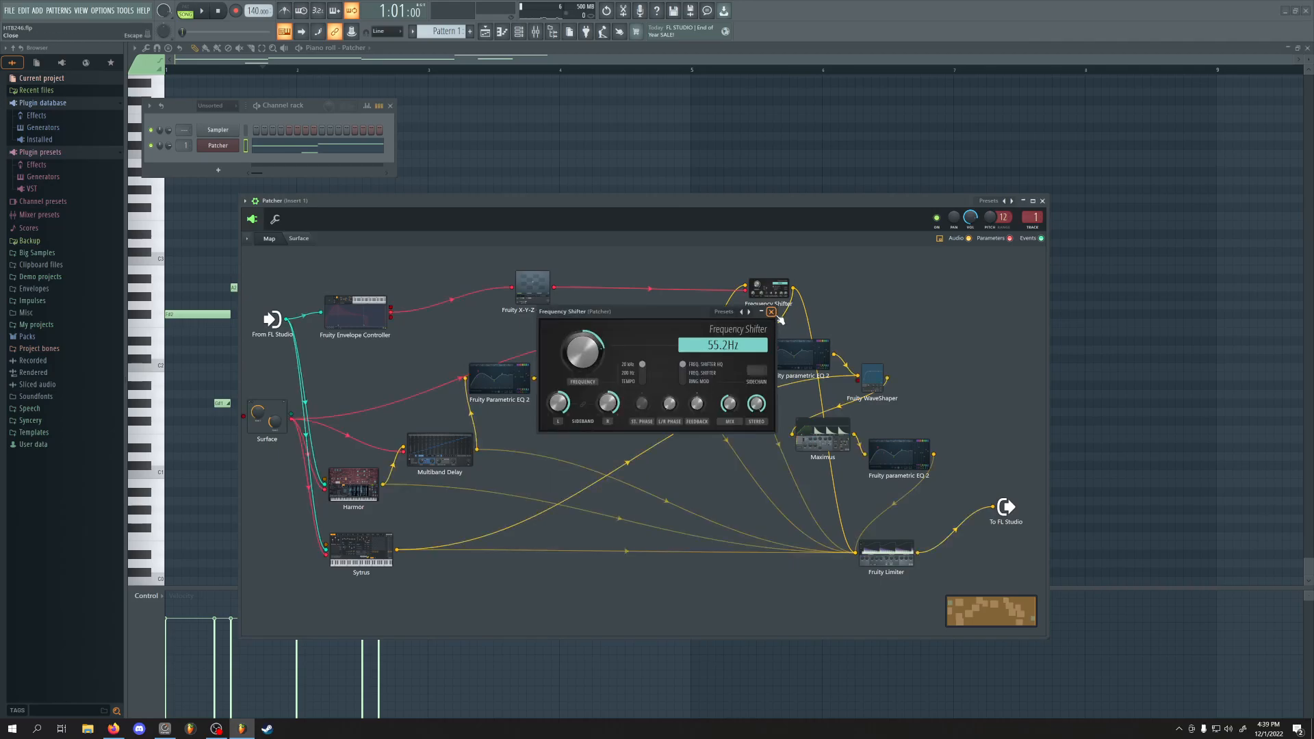
click(771, 311)
click(768, 288)
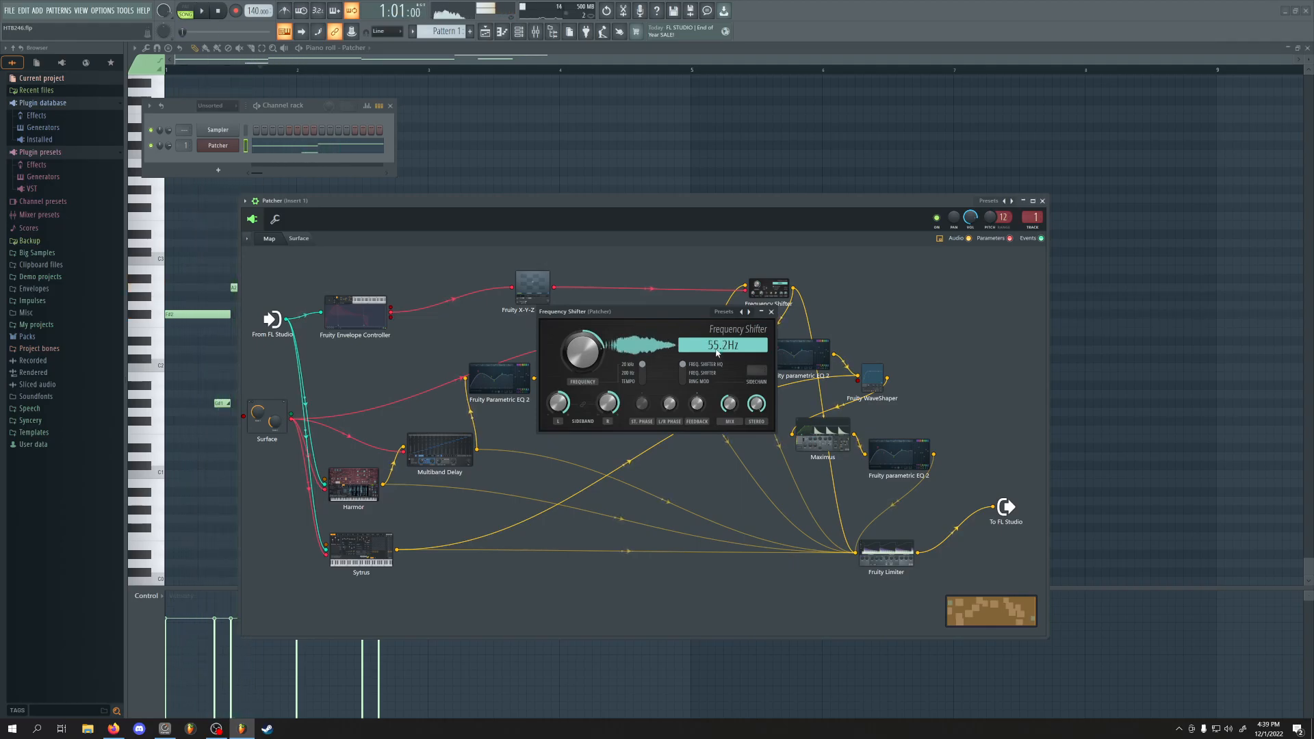
click(761, 313)
Examine the Fruity Envelope Controller's keyboard mapping curve on articulator 2, up close and in full
click(378, 315)
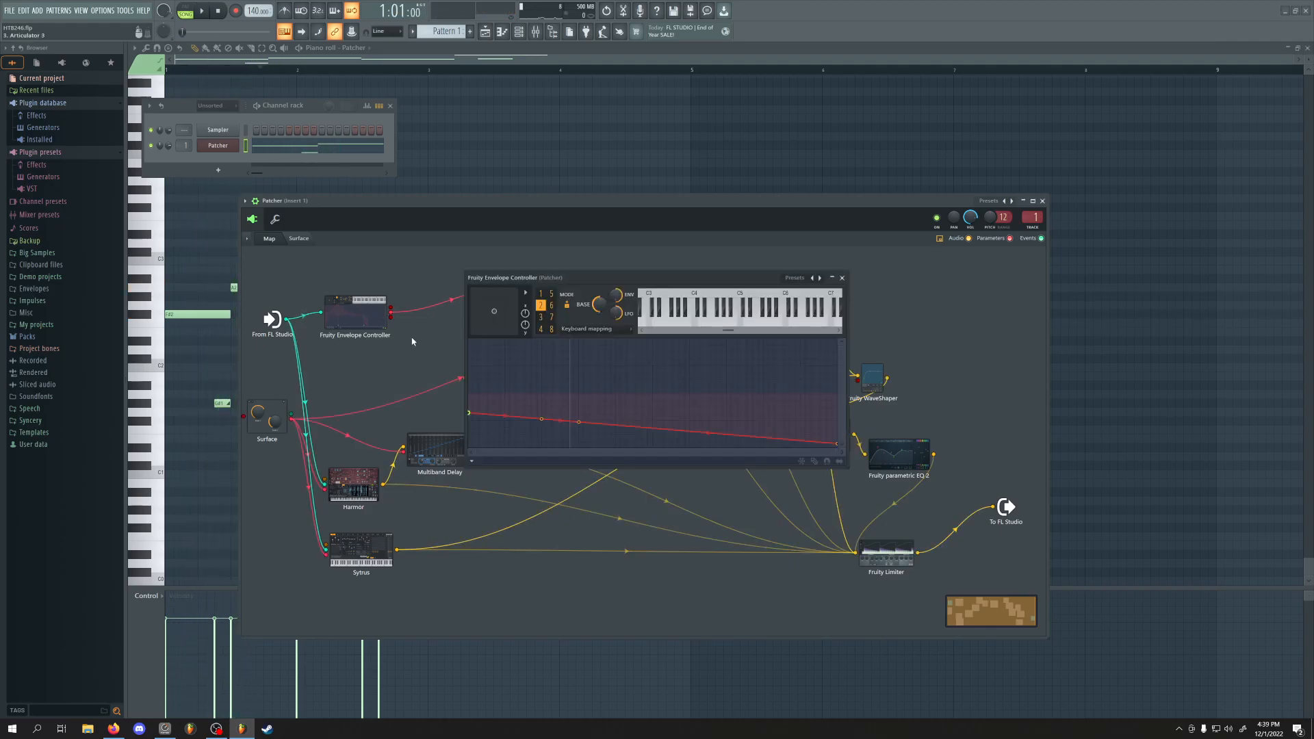
scroll(572, 425, up, 5)
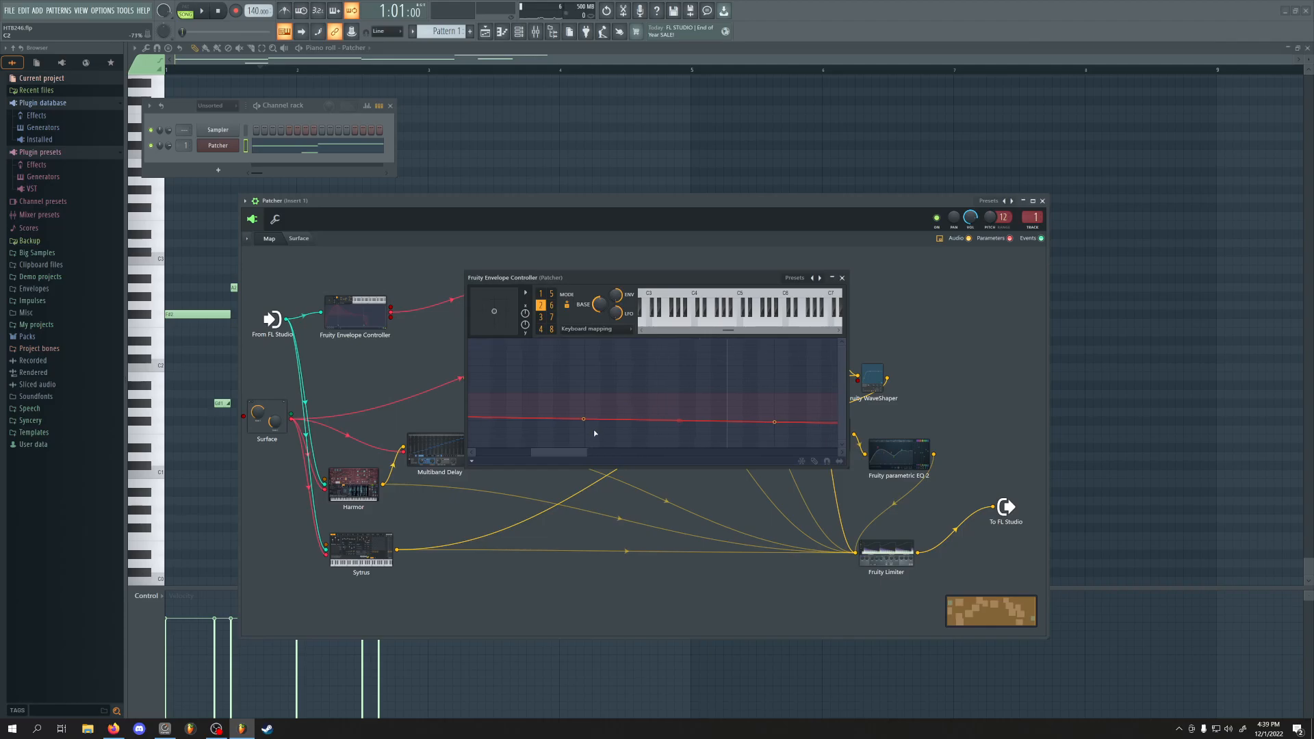
scroll(577, 421, down, 3)
scroll(682, 421, down, 3)
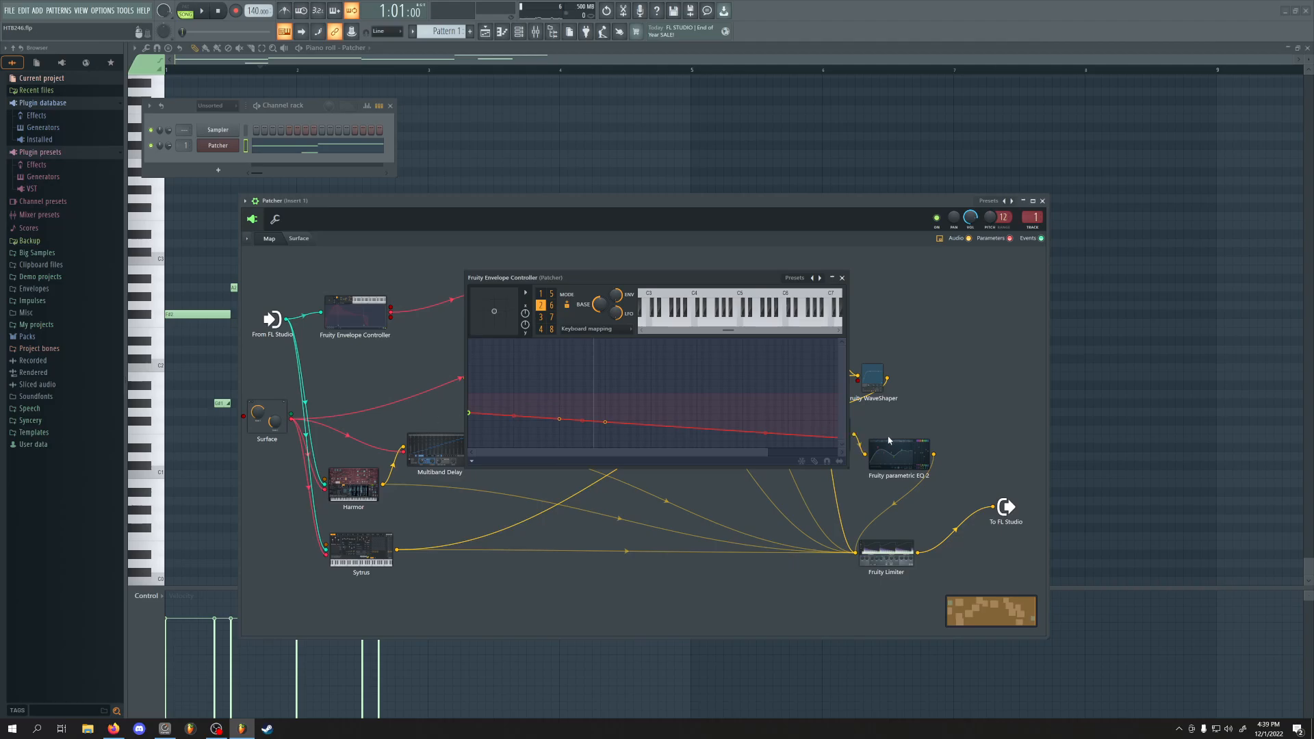
click(842, 277)
Review the Fruity X-Y-Z Controller's output mapping for x and the dry/wet mix of the Frequency Shifter it drives
click(532, 287)
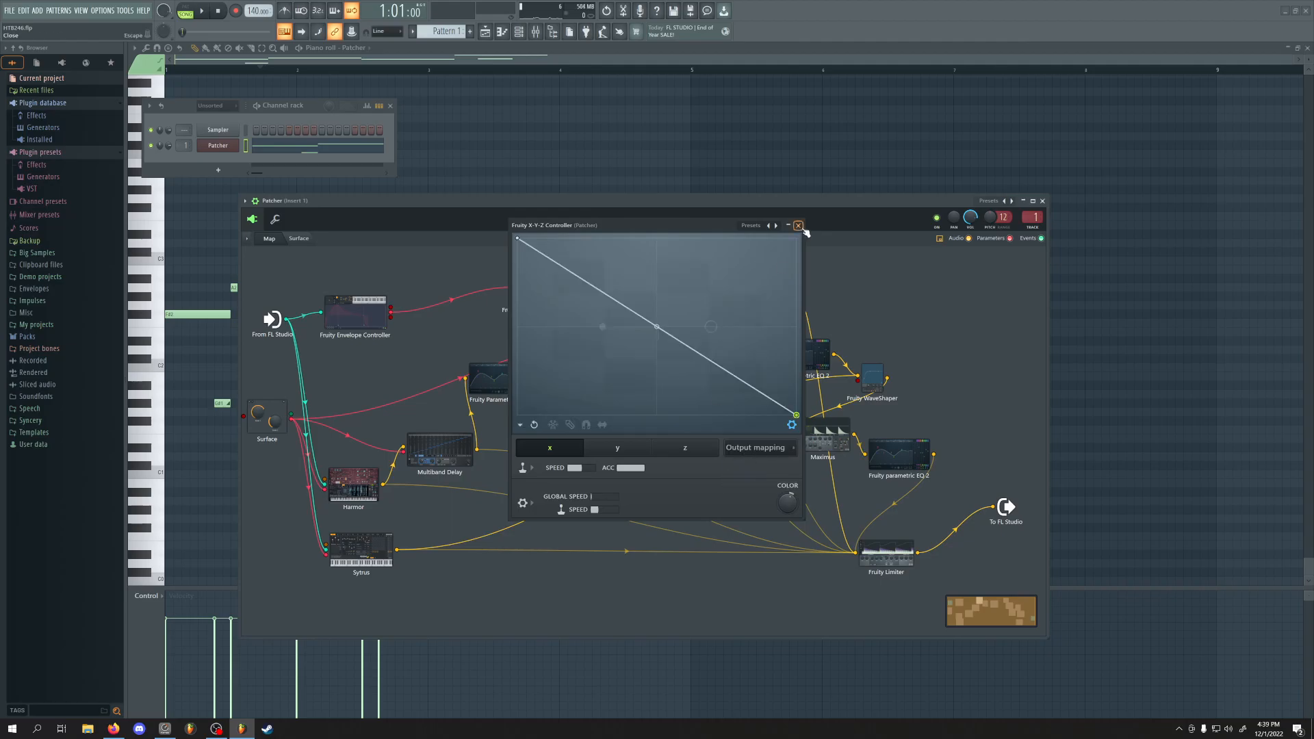
click(798, 225)
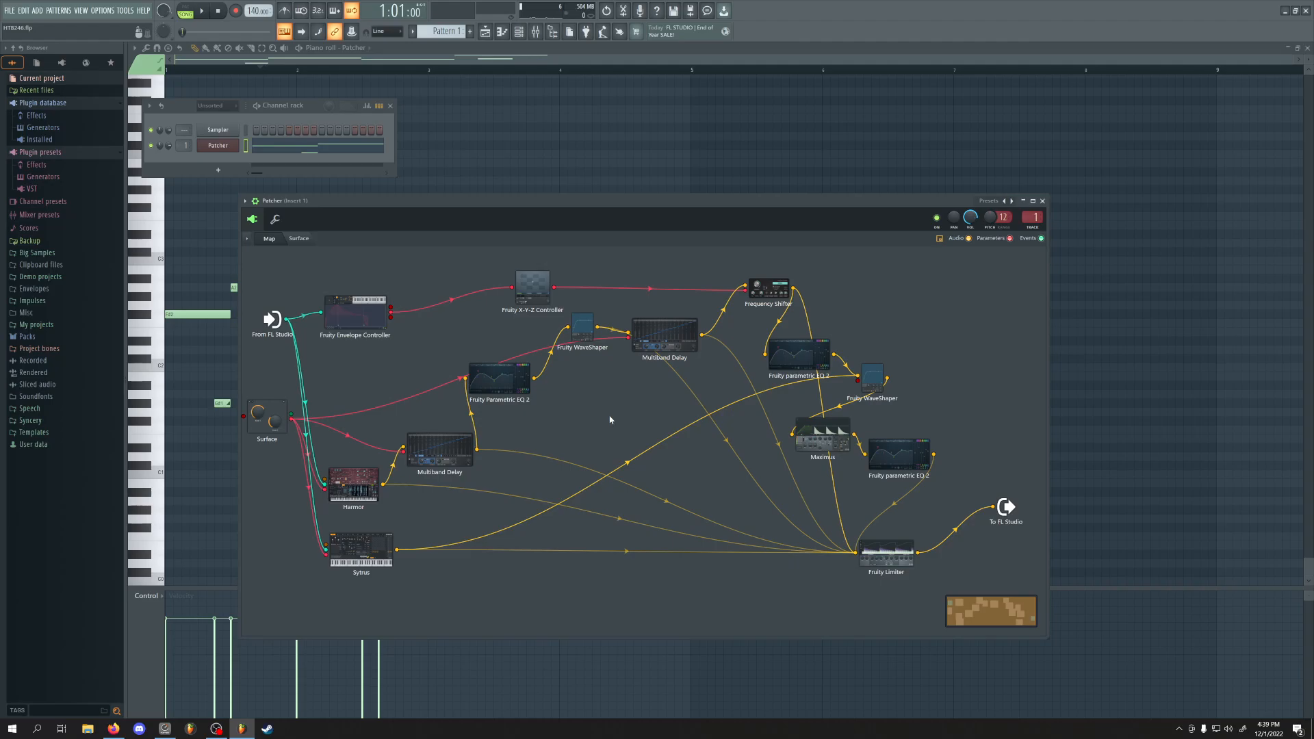
click(770, 290)
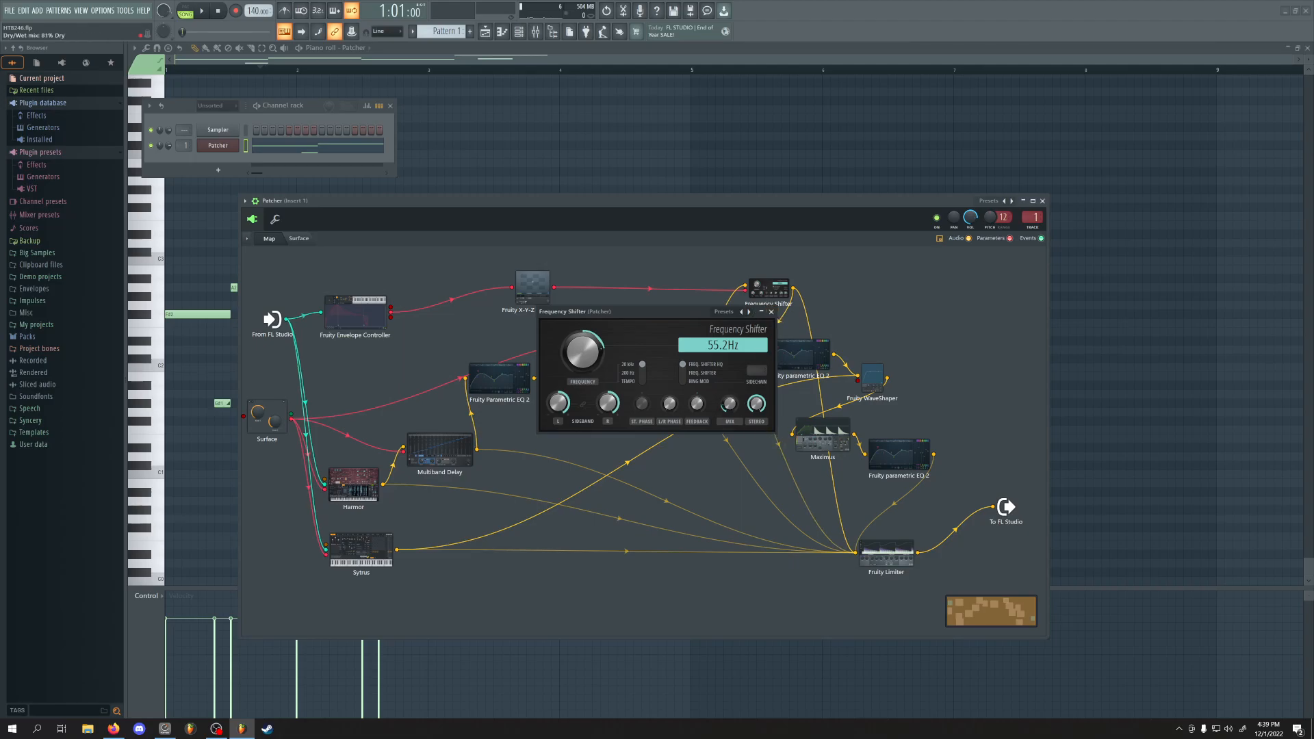
click(771, 312)
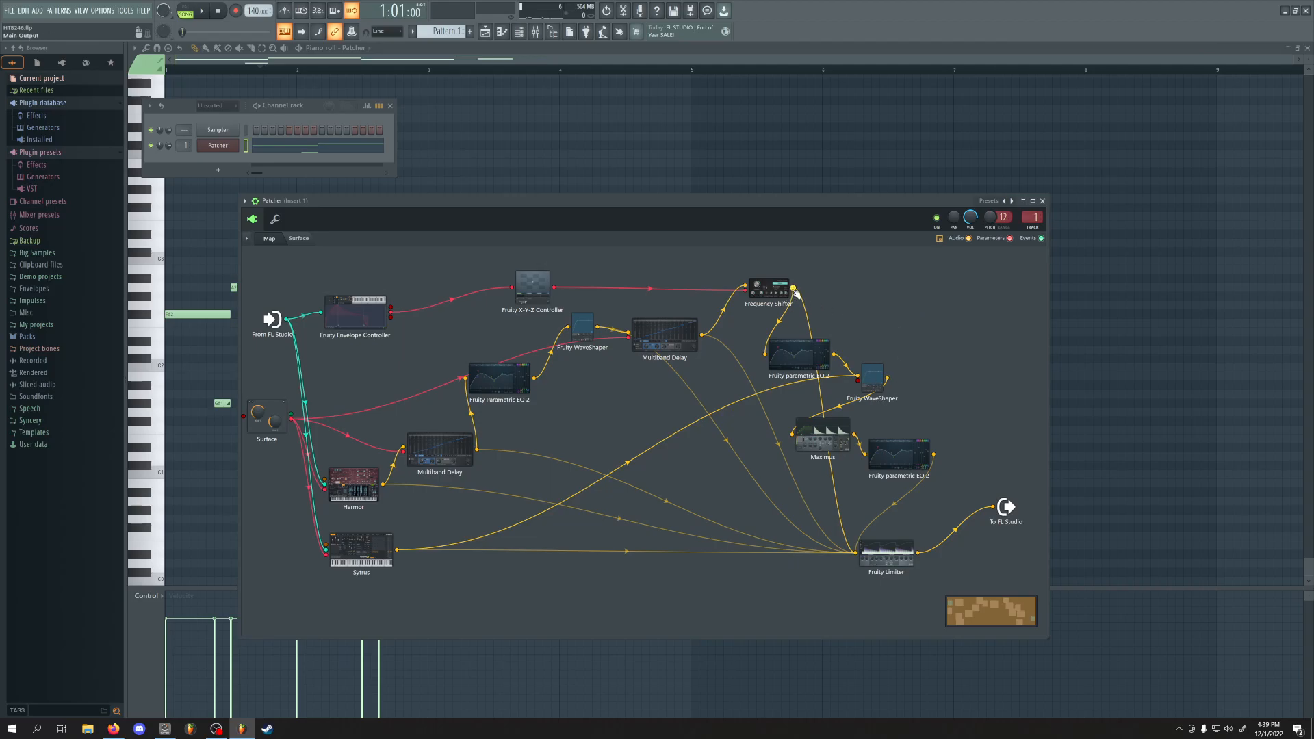
Remove both Multiband Delays and the Frequency Shifter from the Fruity Limiter's inputs
right_click(856, 555)
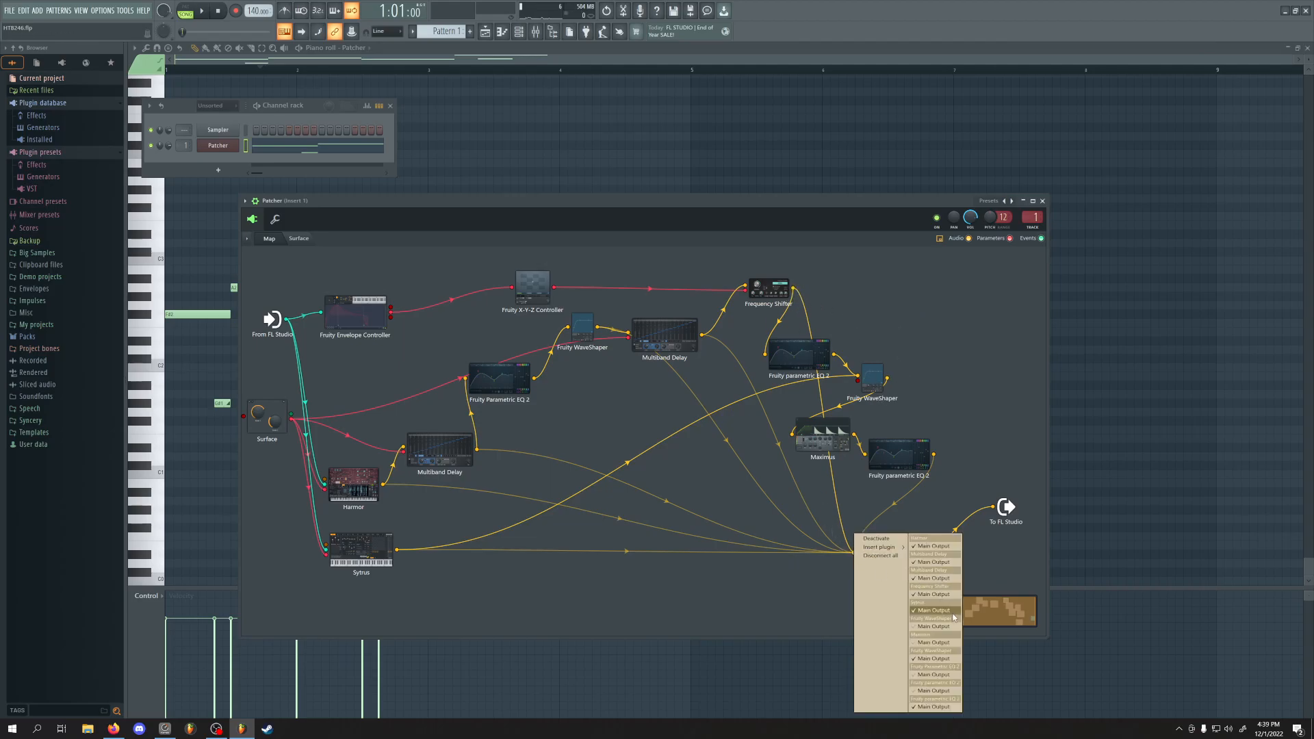
click(934, 562)
click(934, 579)
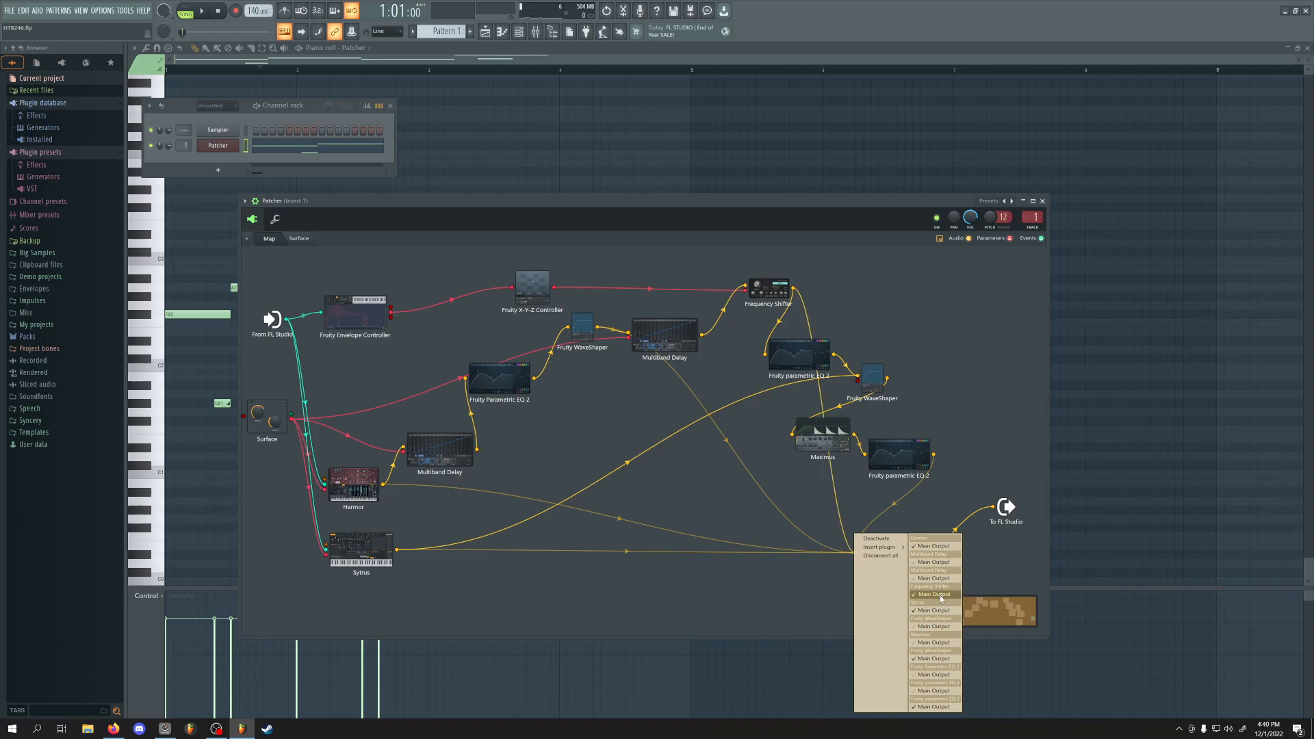
click(941, 595)
Reconnect Sytrus and the final Parametric EQ 2 to the Fruity Limiter at full level, and disconnect its Harmor and WaveShaper feeds
click(941, 611)
click(941, 611)
click(941, 627)
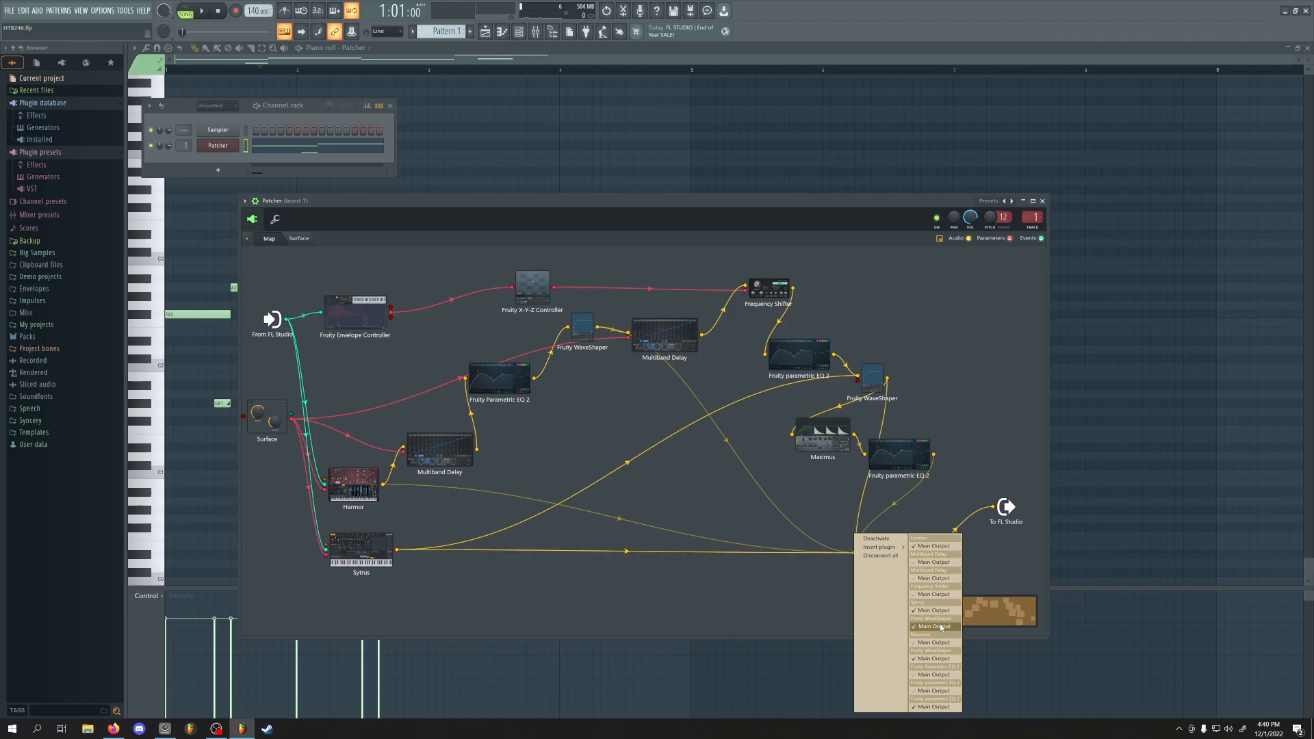
click(941, 627)
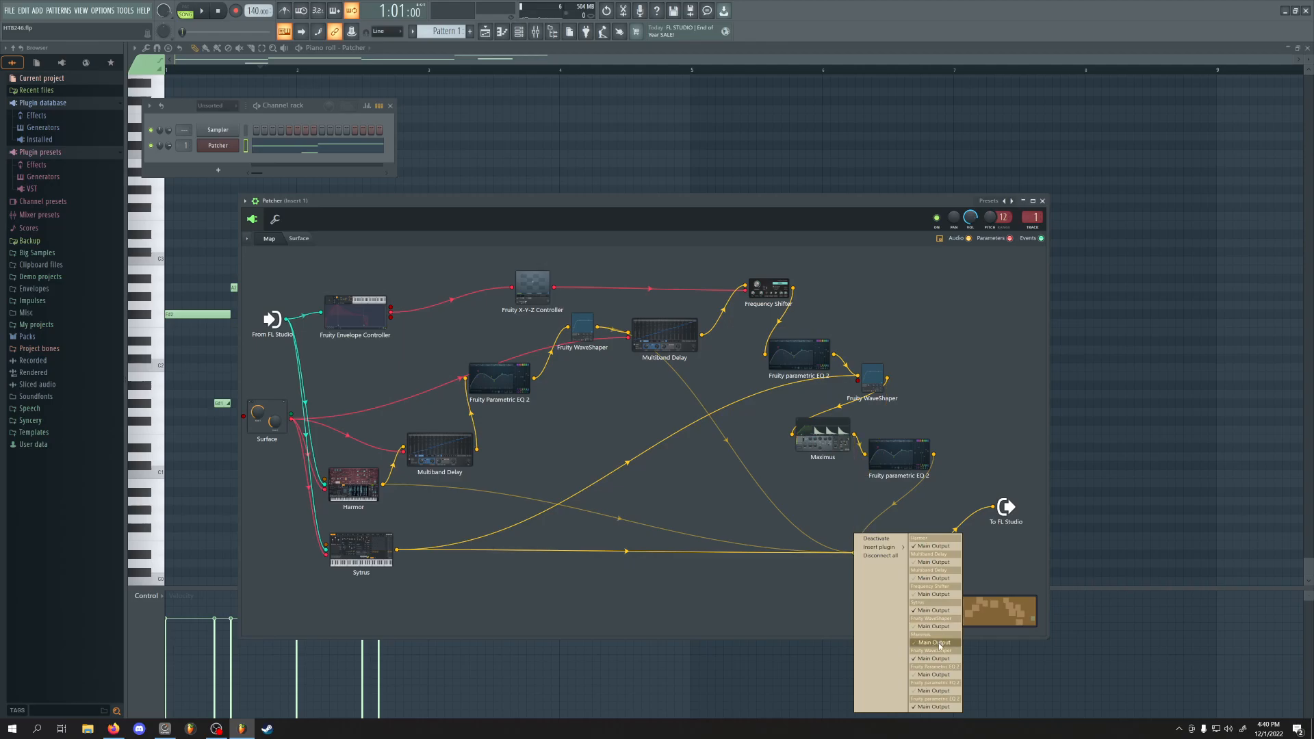
click(936, 708)
click(936, 708)
click(934, 546)
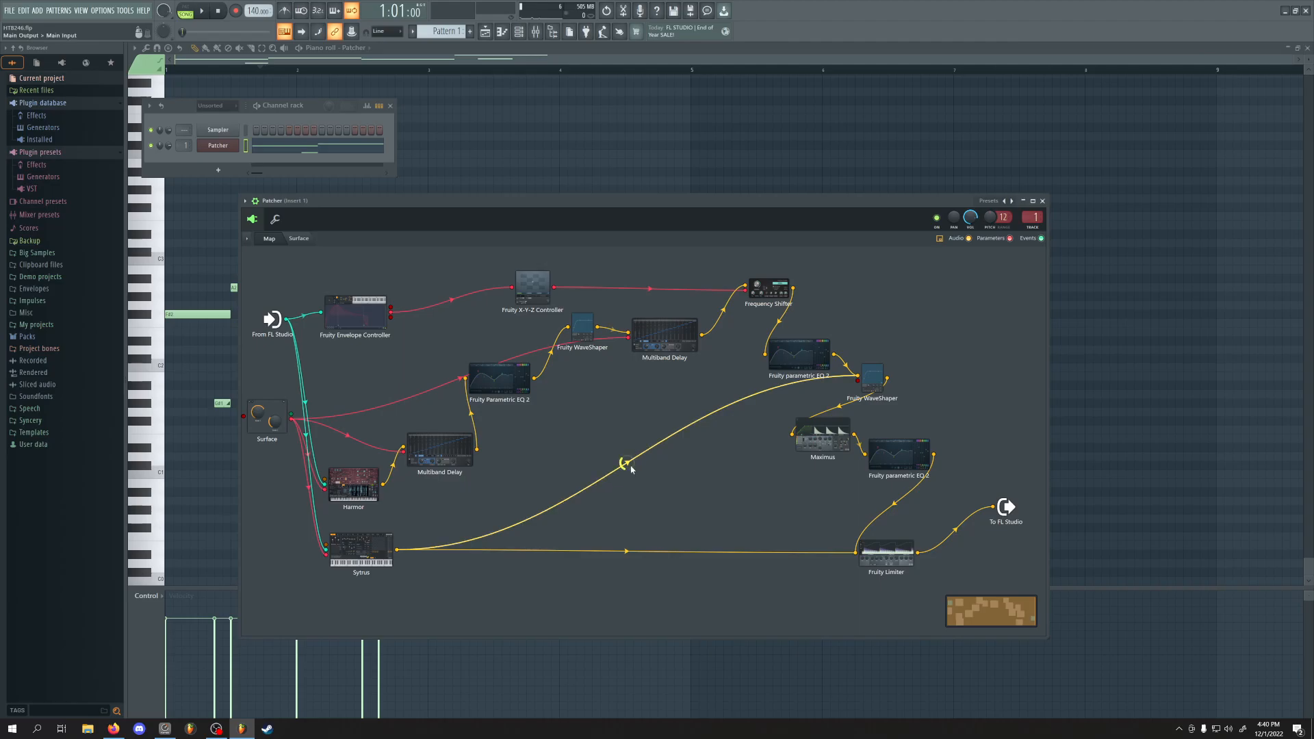
Audition the restored patch in short bursts, adjusting the level of the final Parametric EQ 2's feed into the Fruity Limiter
key(space)
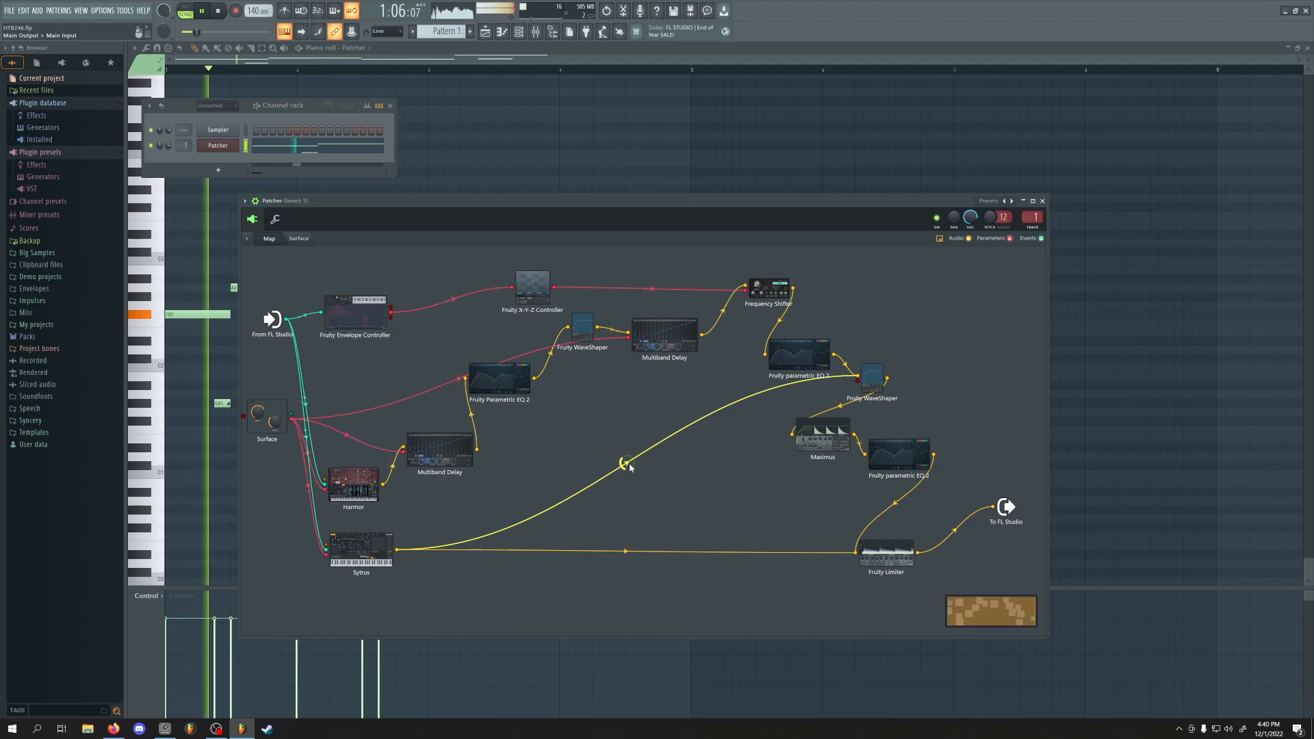
key(space)
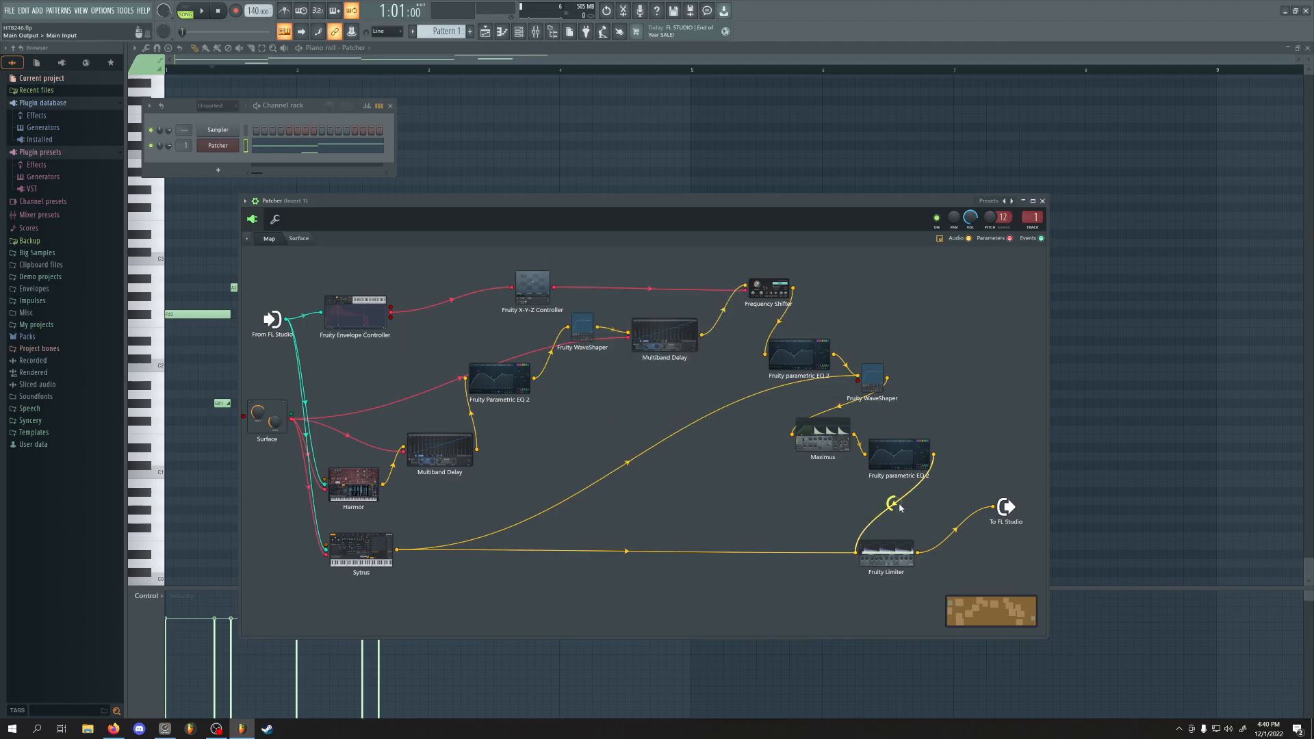
key(space)
key(space)
key(space)
key(space)
key(space)
key(space)
drag(897, 508, 897, 522)
key(space)
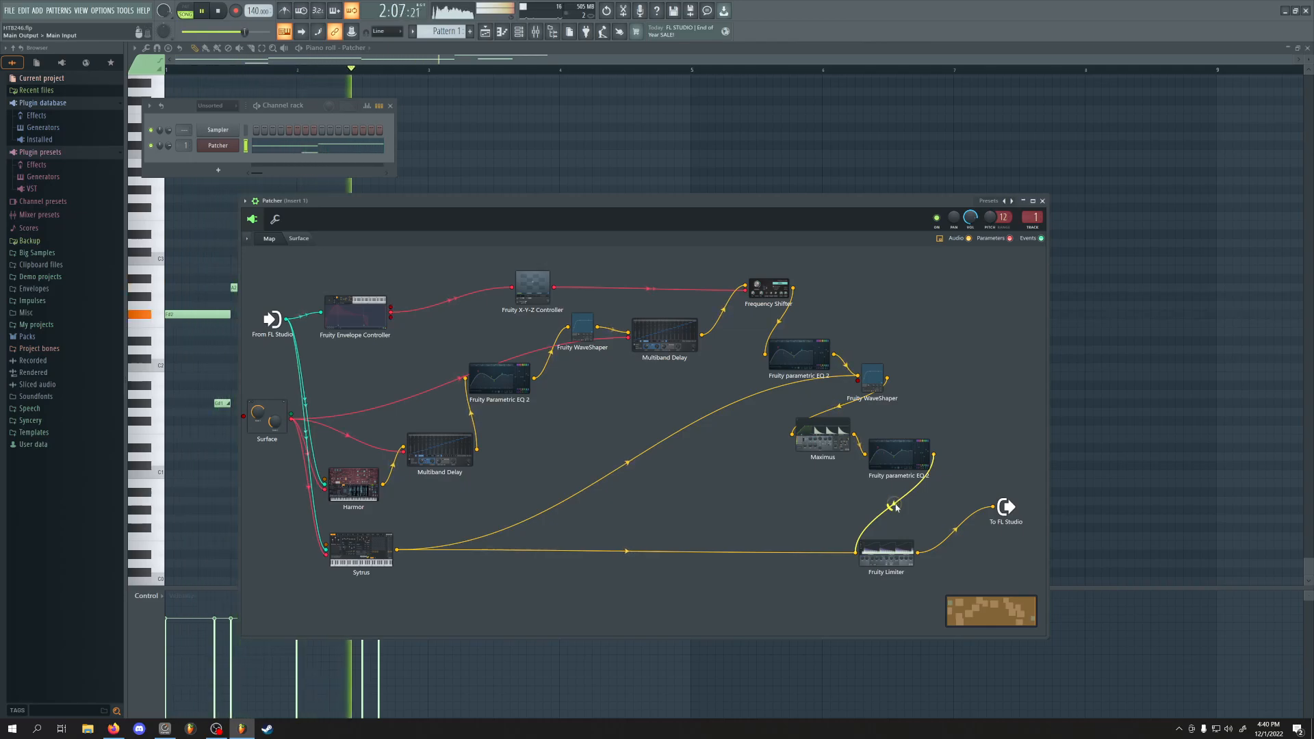
Stop playback and review the band settings of the final Parametric EQ 2 feeding the Fruity Limiter
key(space)
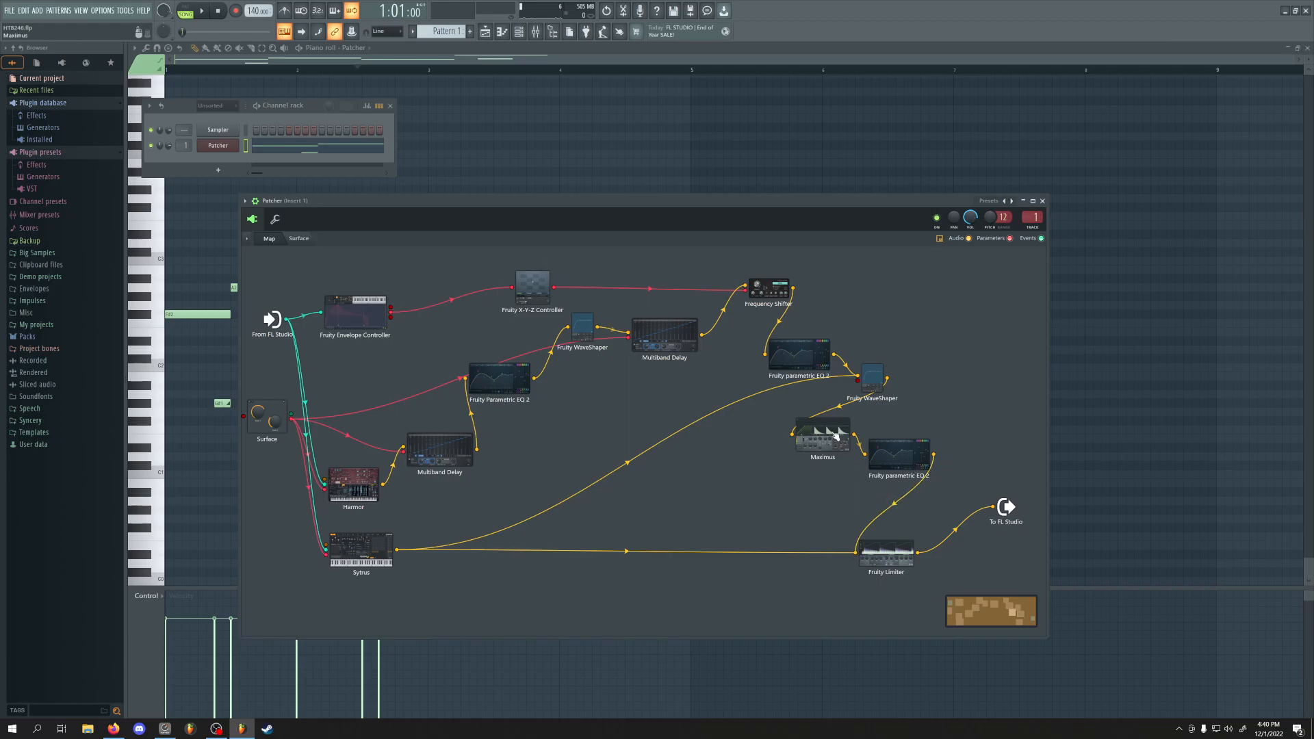
click(880, 440)
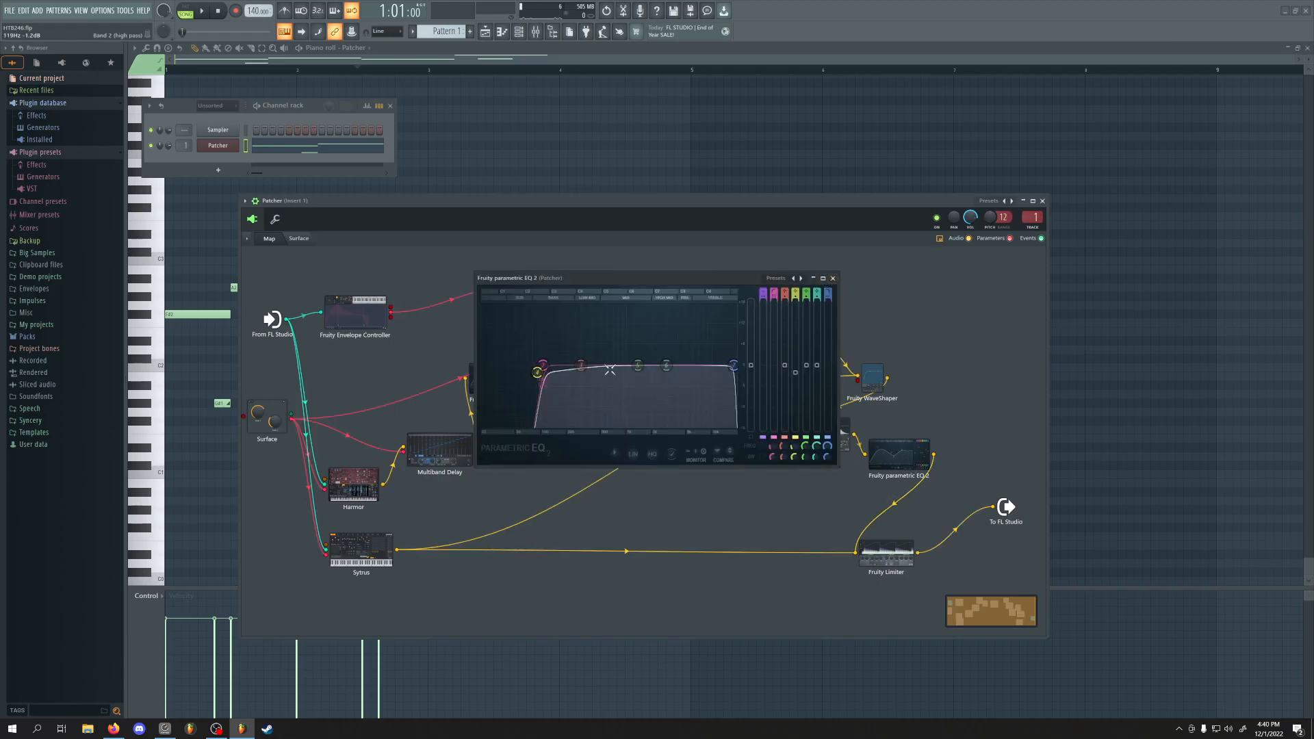
click(833, 278)
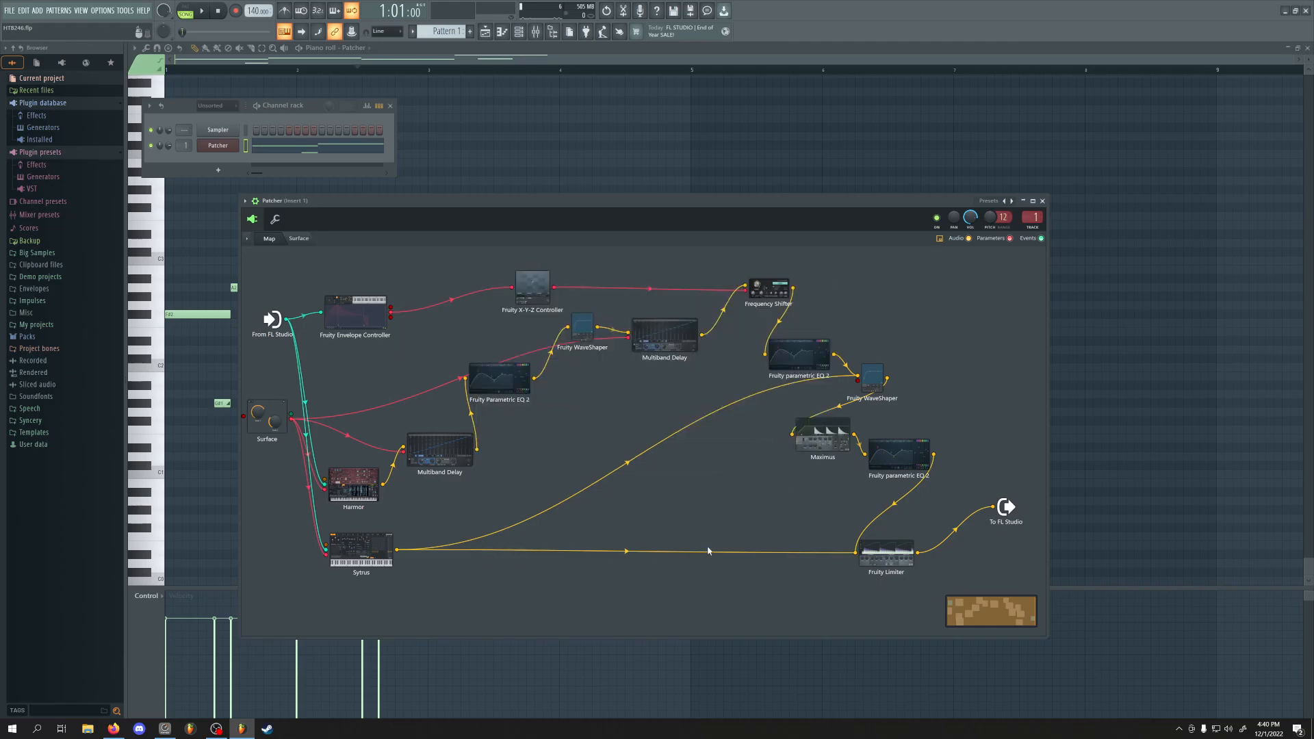
Examine the Fruity Limiter's loudness and envelope settings and its level display during a short playback
click(880, 556)
key(space)
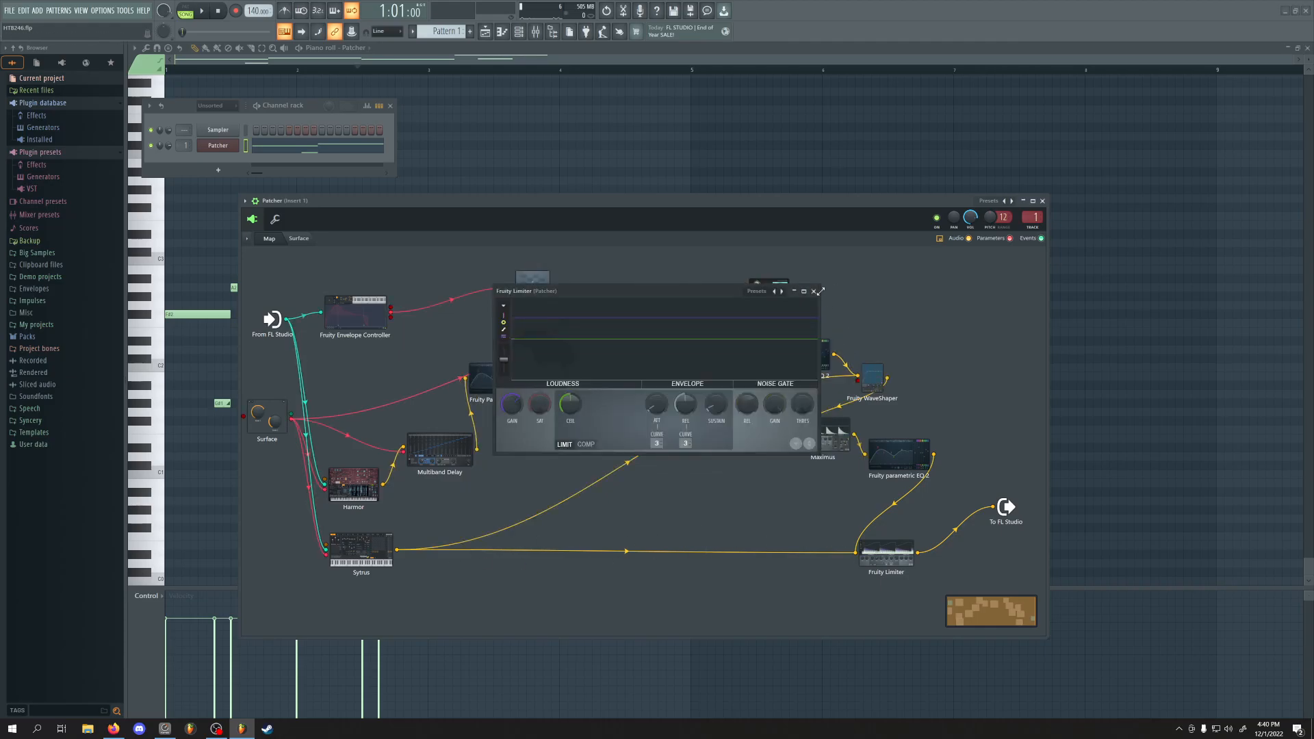
key(space)
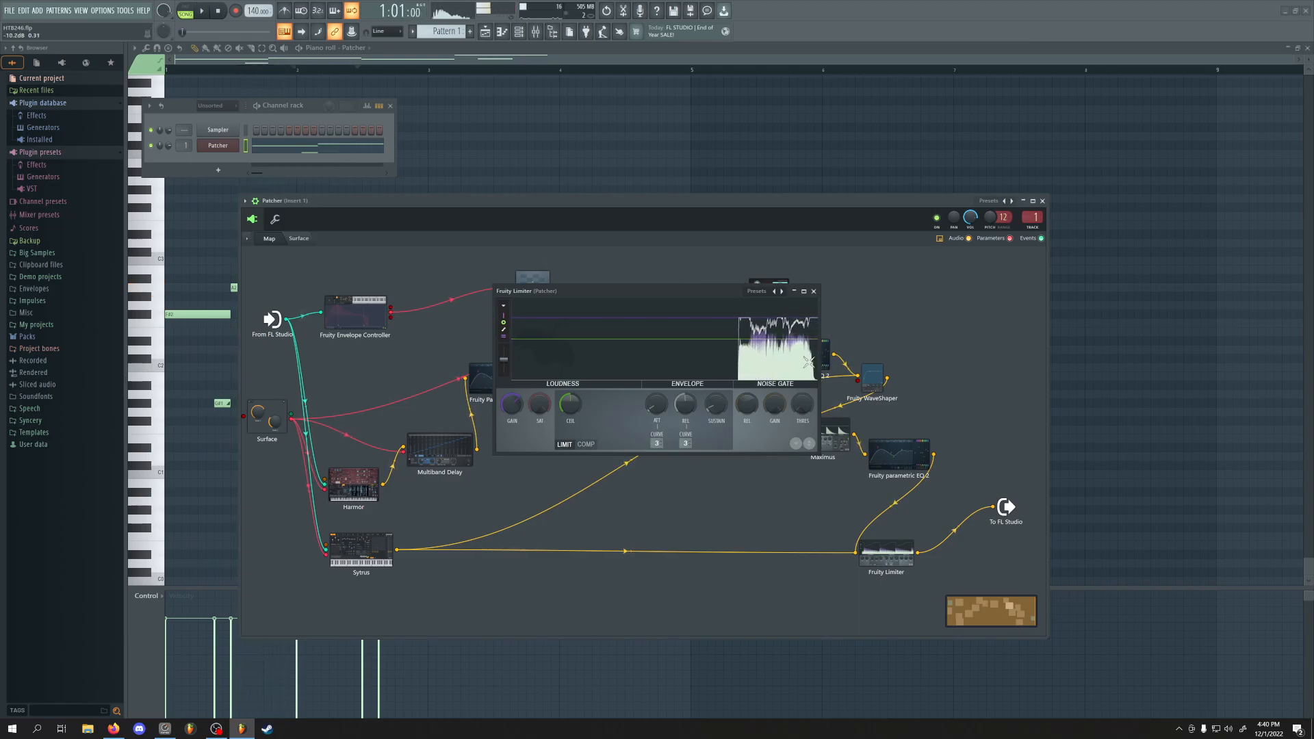
click(814, 291)
Examine how the sound spreads across Maximus's frequency bands during a short playback
click(812, 431)
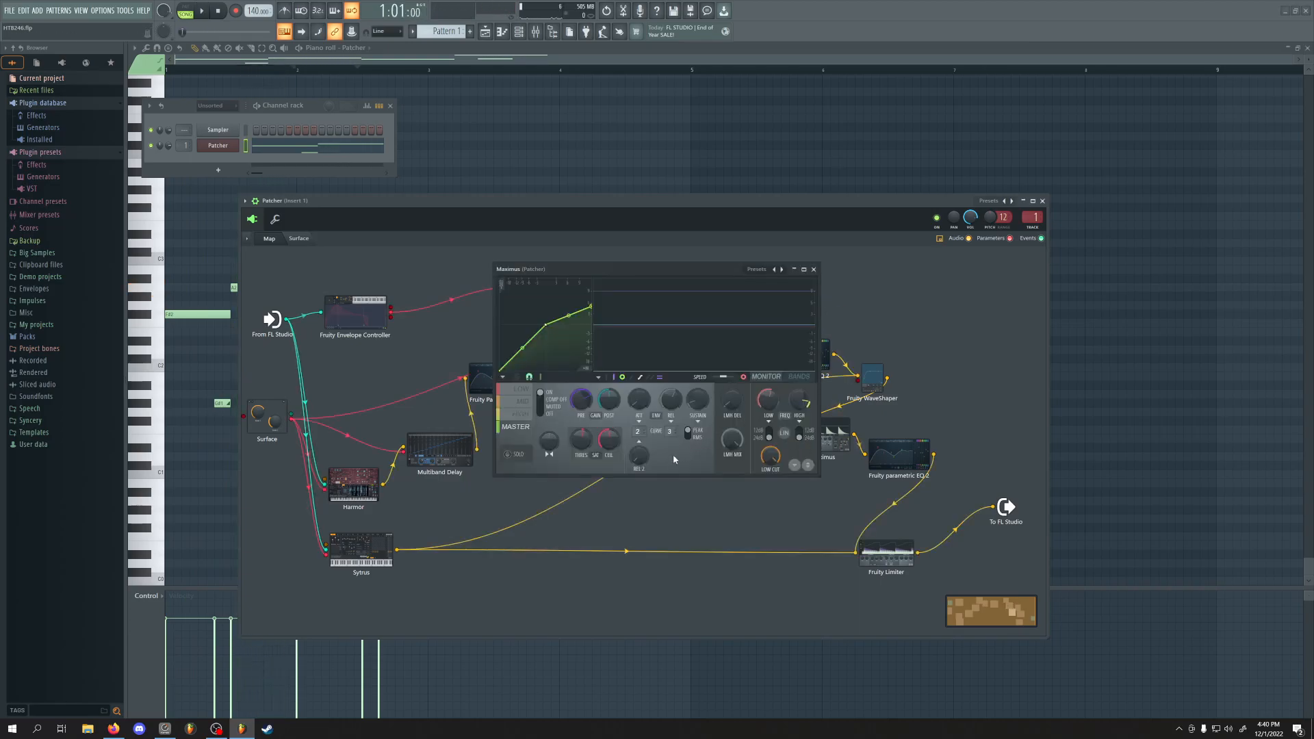
click(794, 377)
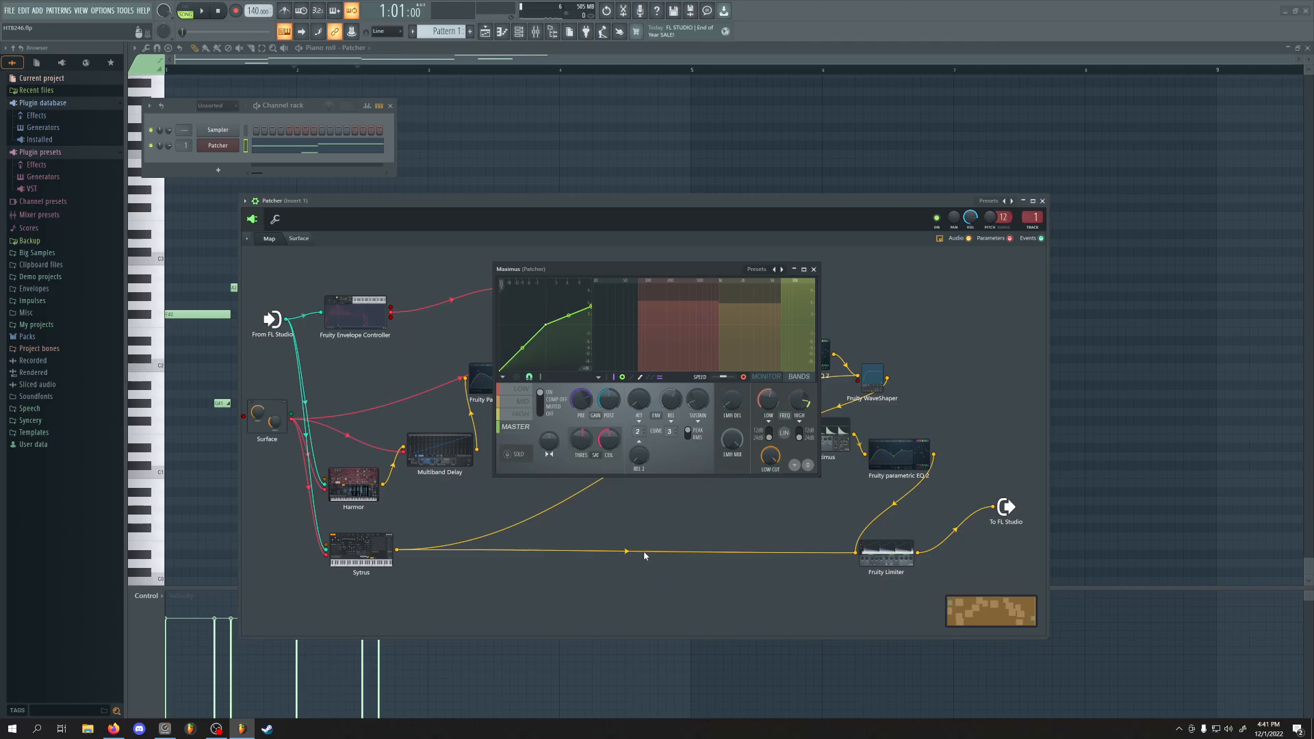
key(space)
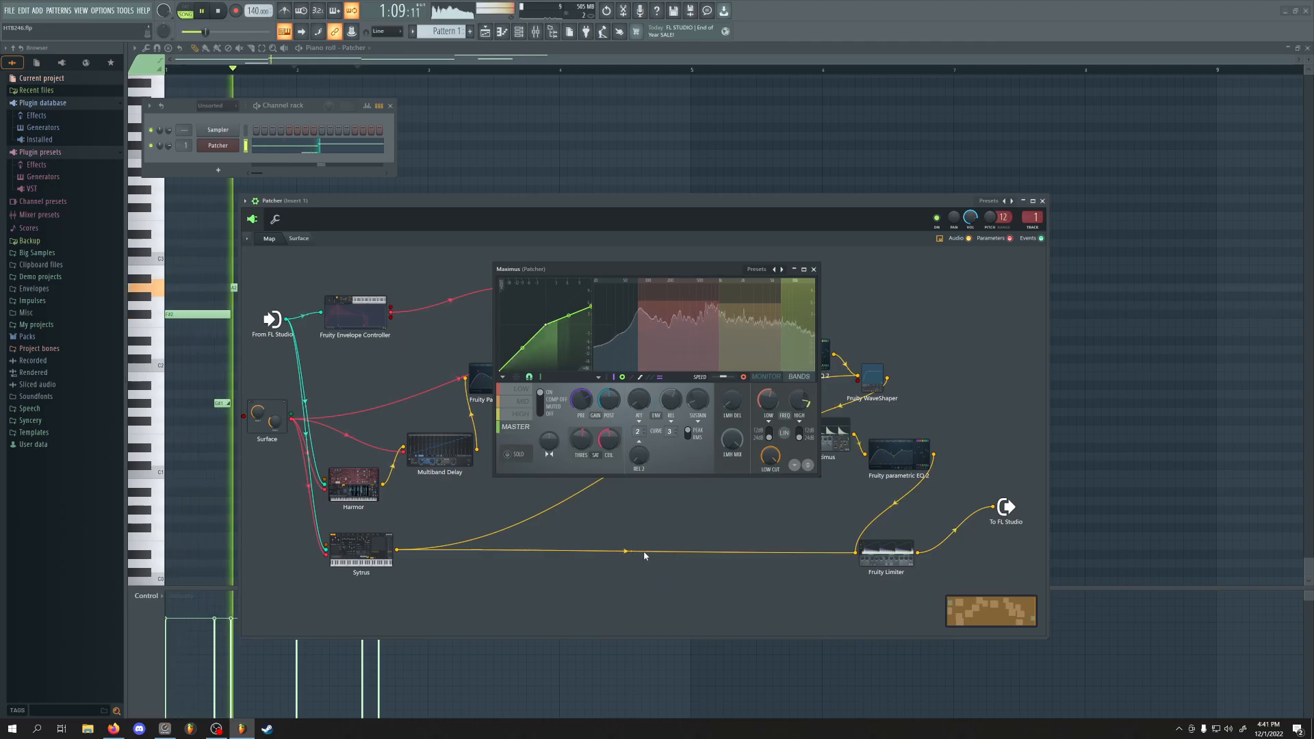
key(space)
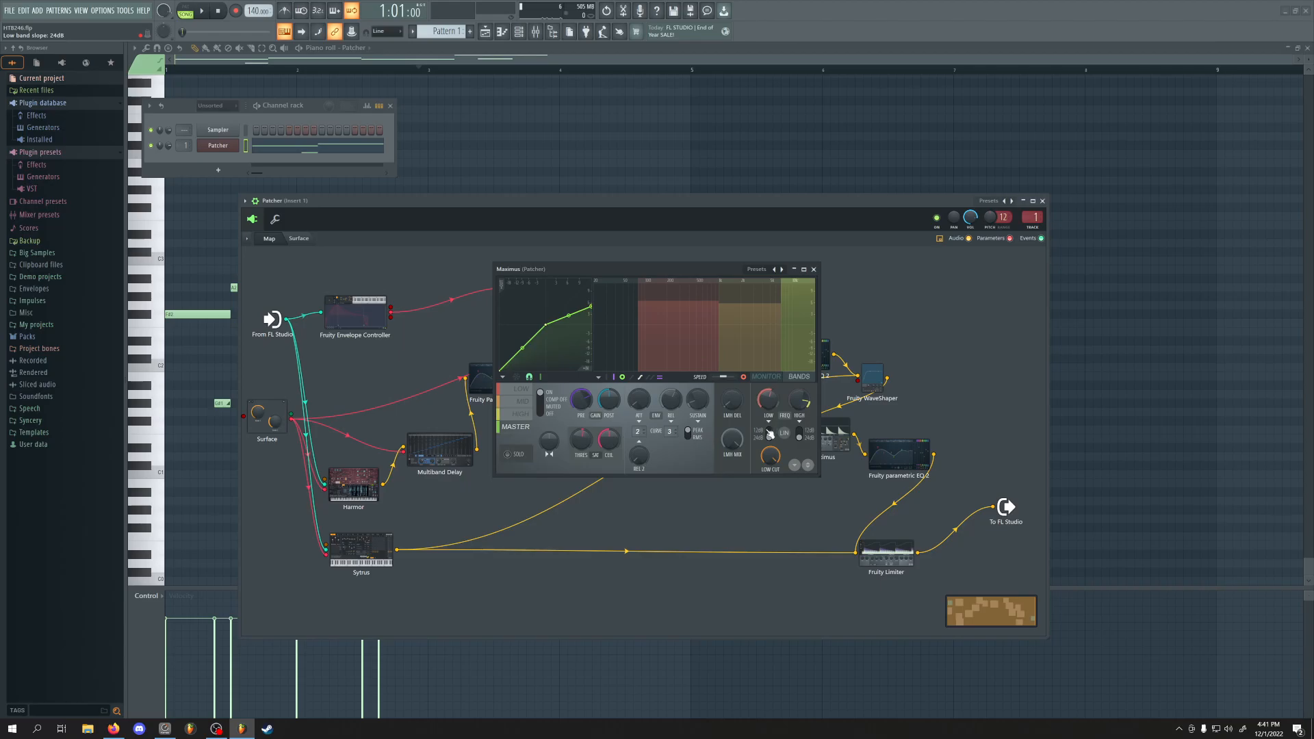
Review the compression curves of Maximus's low, mid and high bands in the monitor and bands displays
click(766, 376)
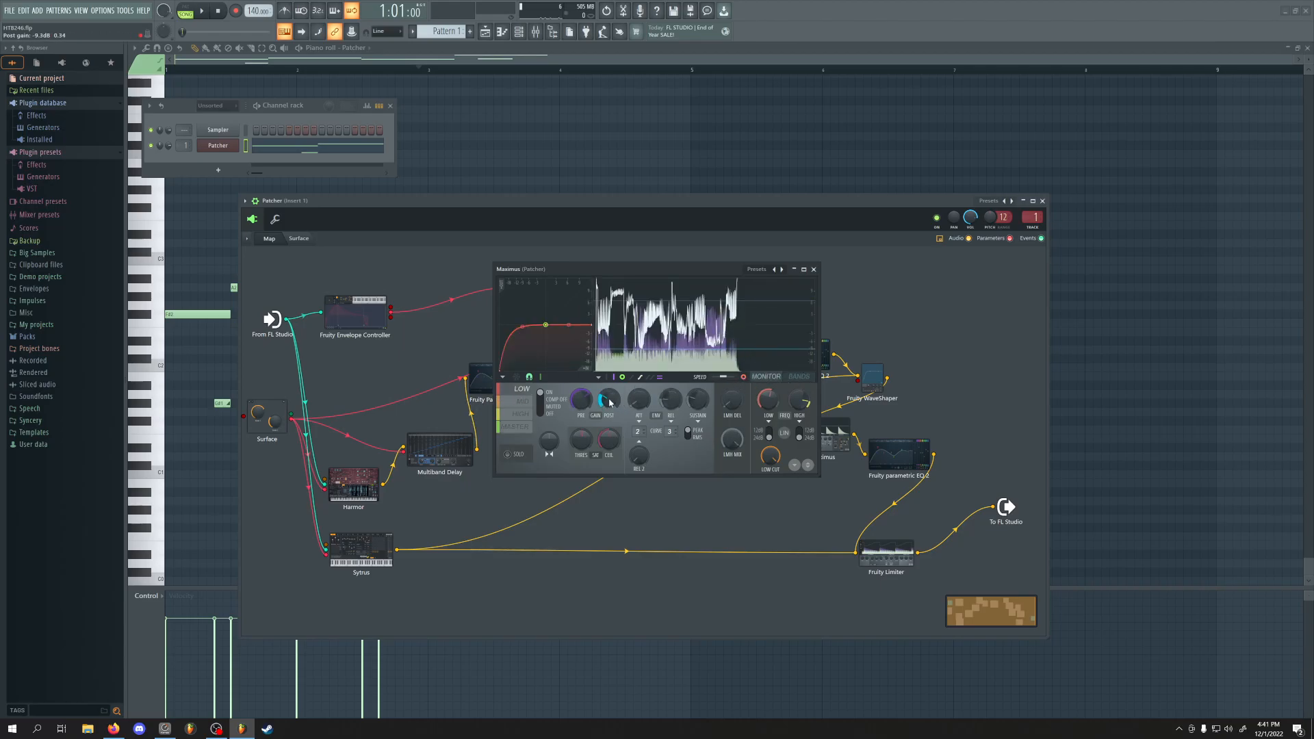
click(520, 414)
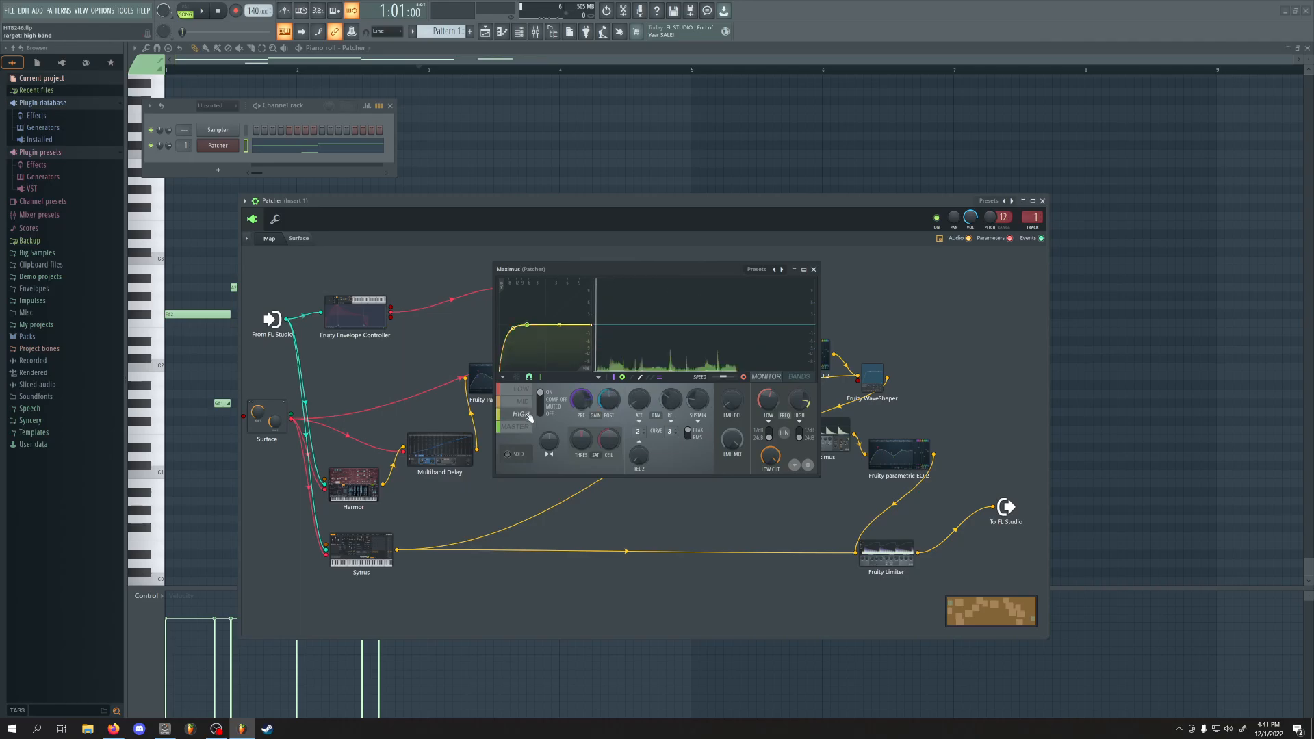
click(810, 383)
click(521, 397)
click(522, 401)
click(523, 414)
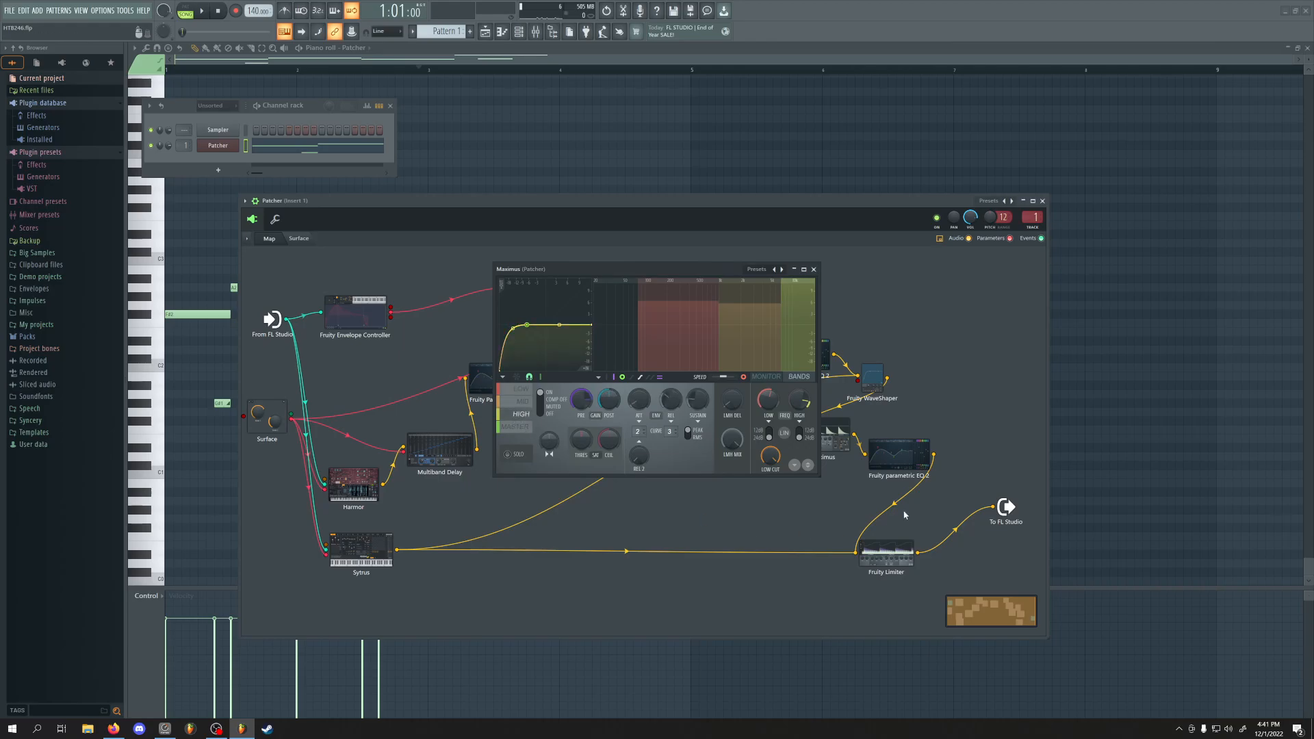
Audition the Maximus high band with its post gain lowered to about -10.6 dB and again with it restored to 0 dB
drag(608, 399, 608, 435)
key(space)
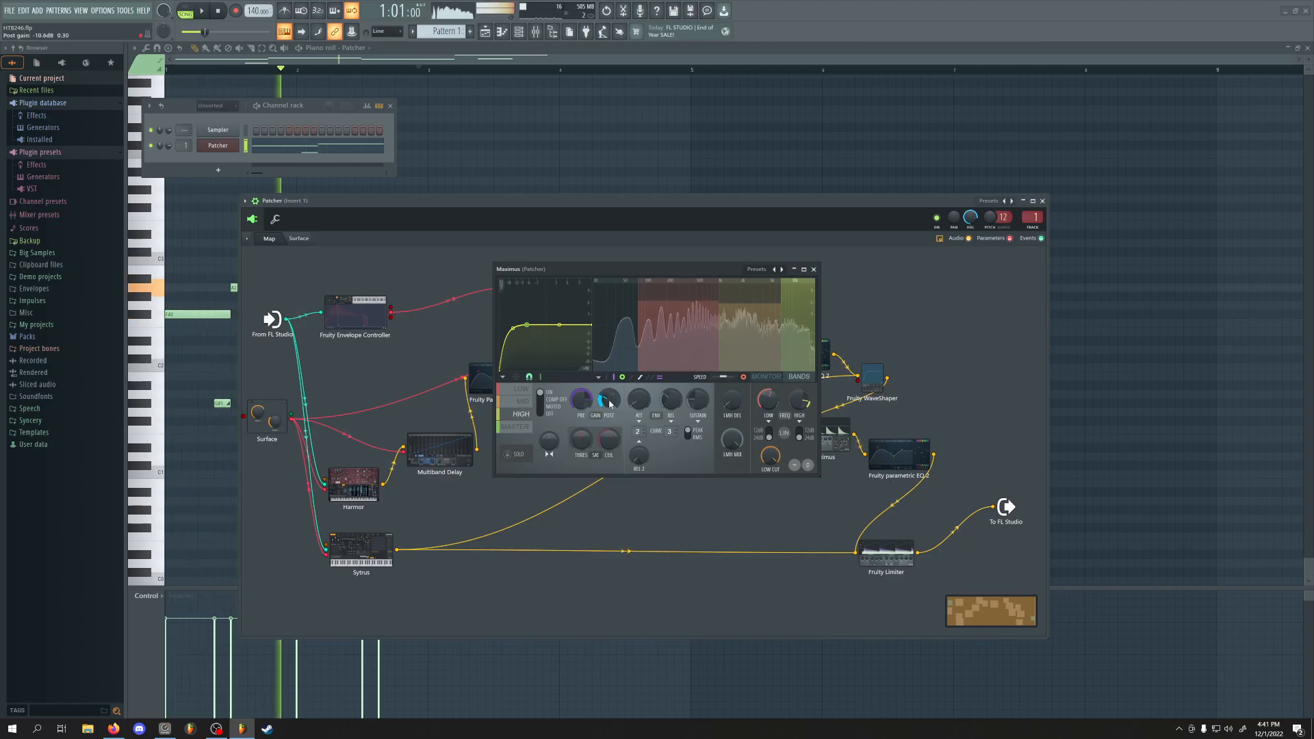
key(space)
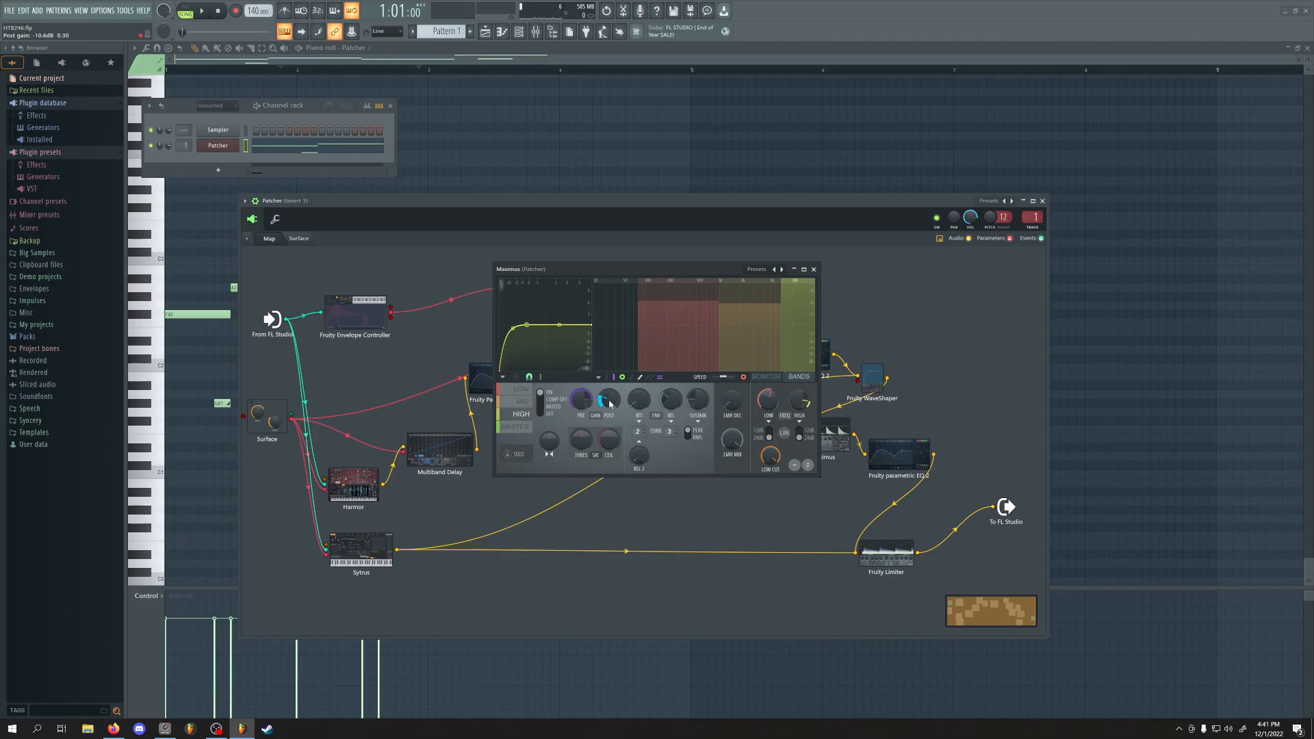
drag(609, 404, 609, 369)
key(space)
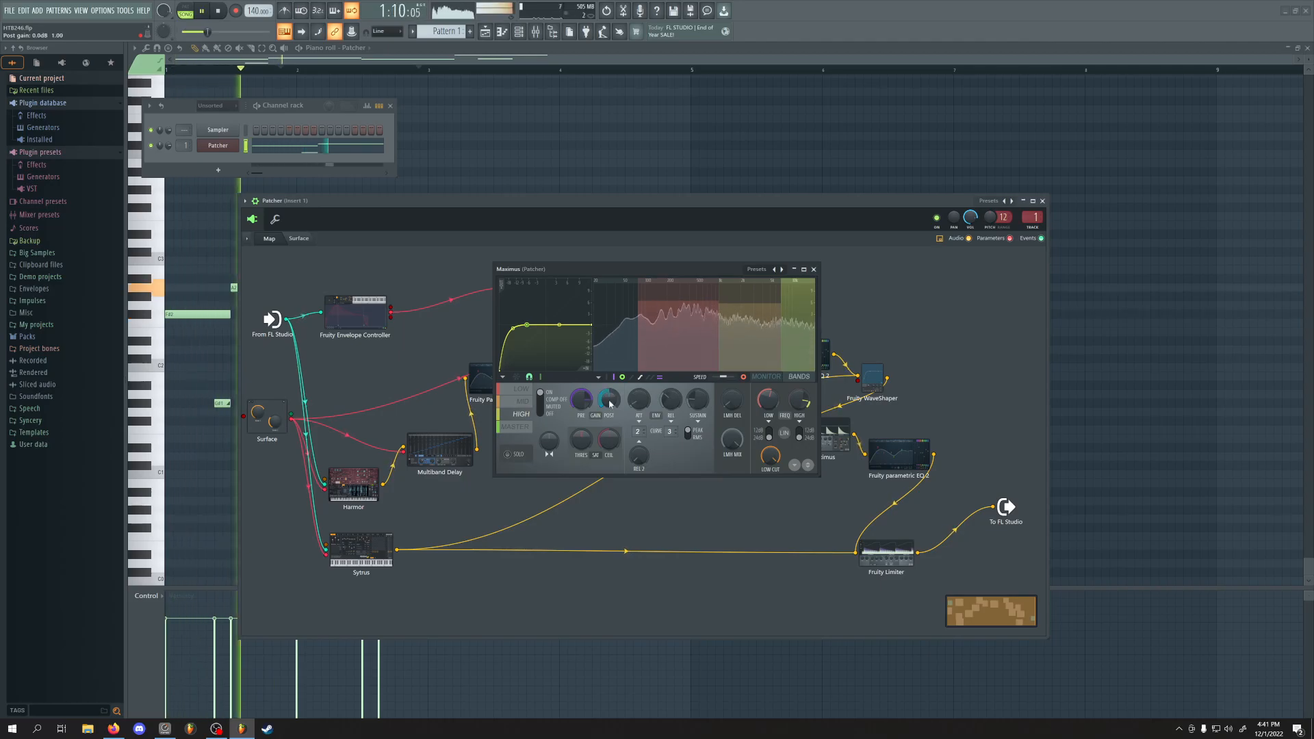
key(space)
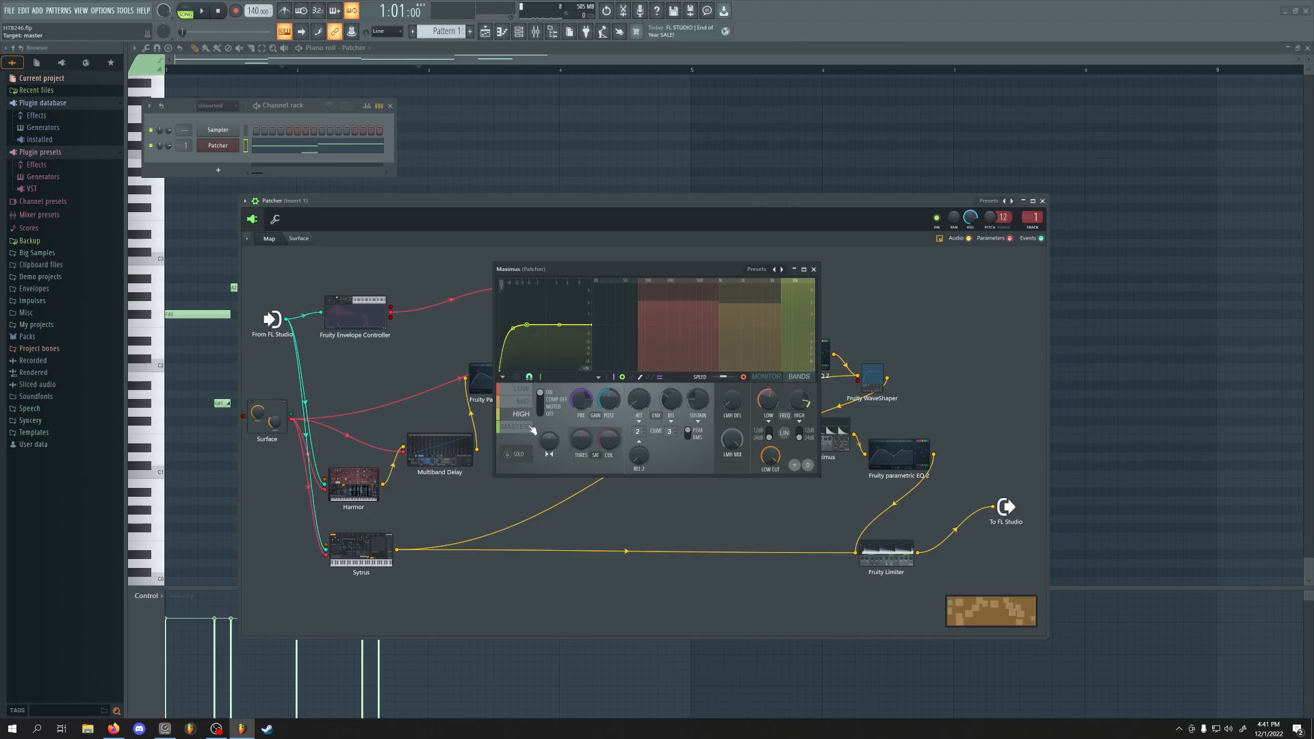
Audition the patch while examining Maximus's master band curve and gain activity
click(515, 426)
key(space)
key(space)
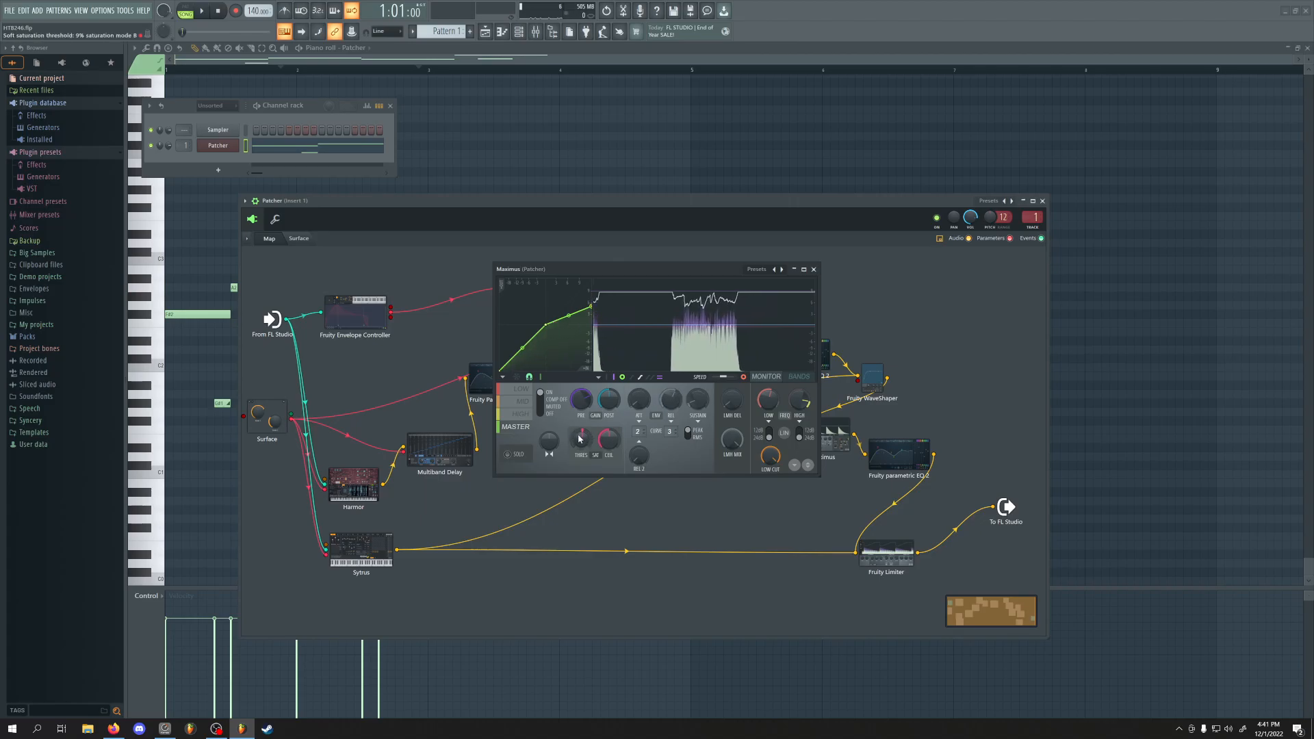
Turn level overlays in the Maximus monitor off and back on to compare the displays
click(622, 378)
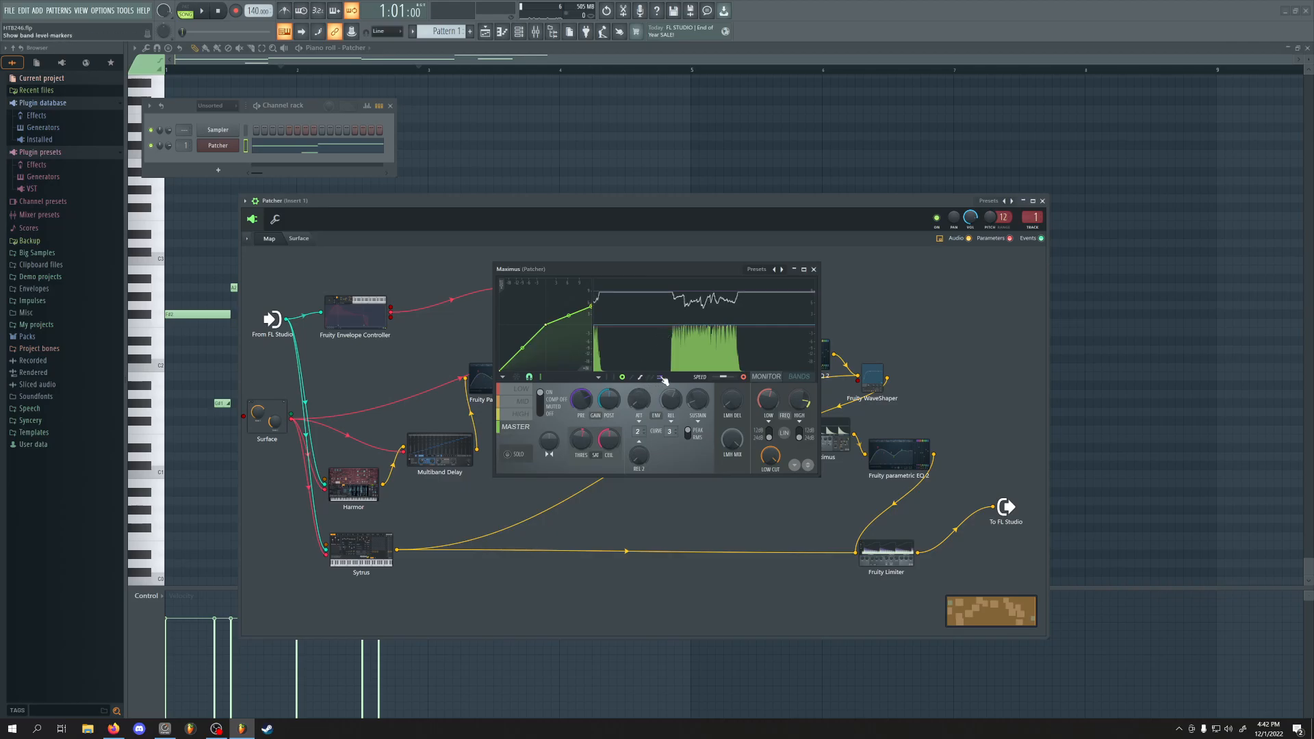
click(609, 379)
click(621, 378)
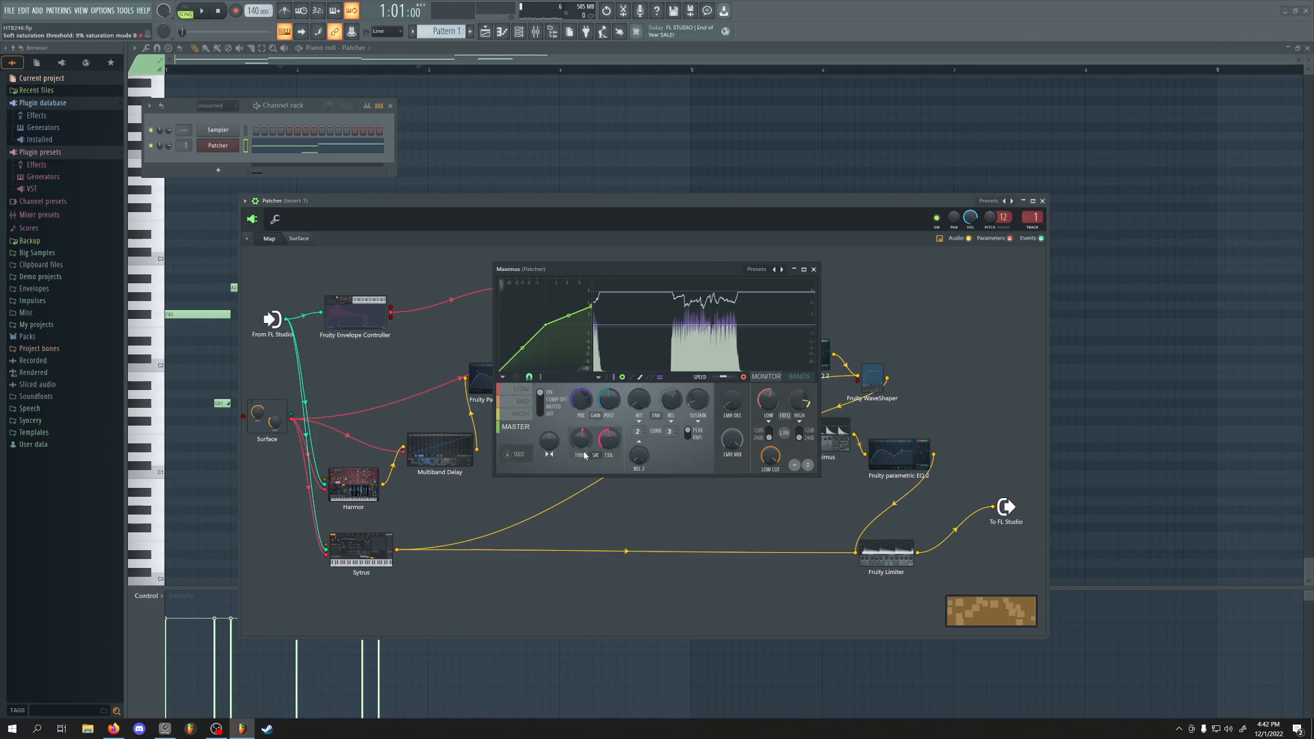
Try lowering and raising the saturation ceiling of Maximus's master band during playback, and close Maximus
key(space)
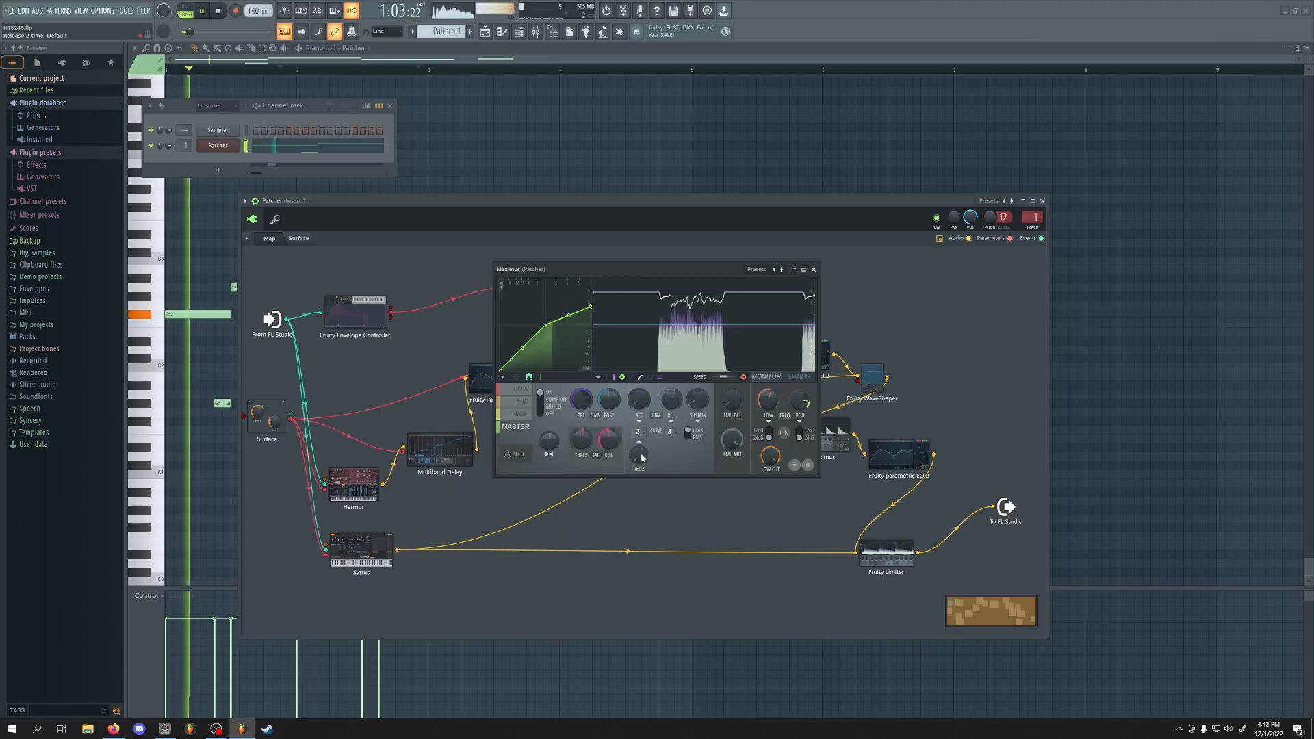
drag(614, 446, 614, 510)
drag(614, 445, 614, 390)
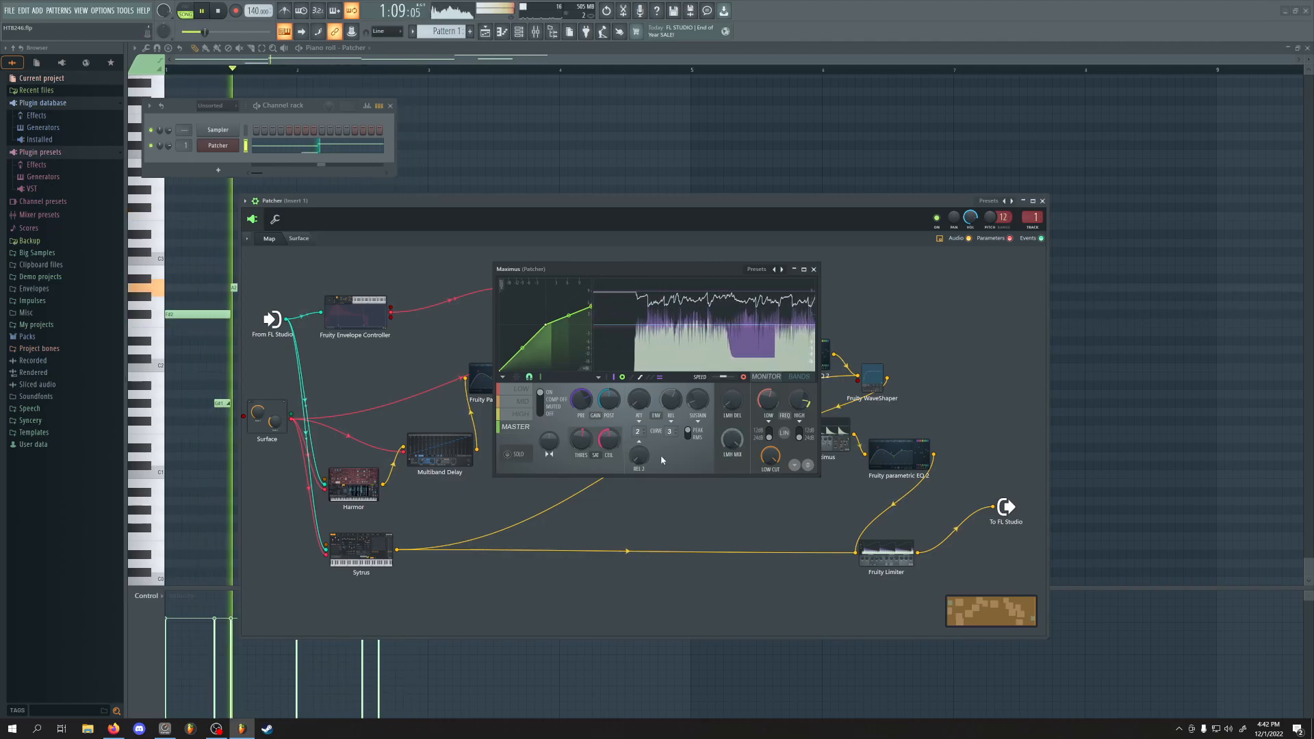
key(space)
click(814, 269)
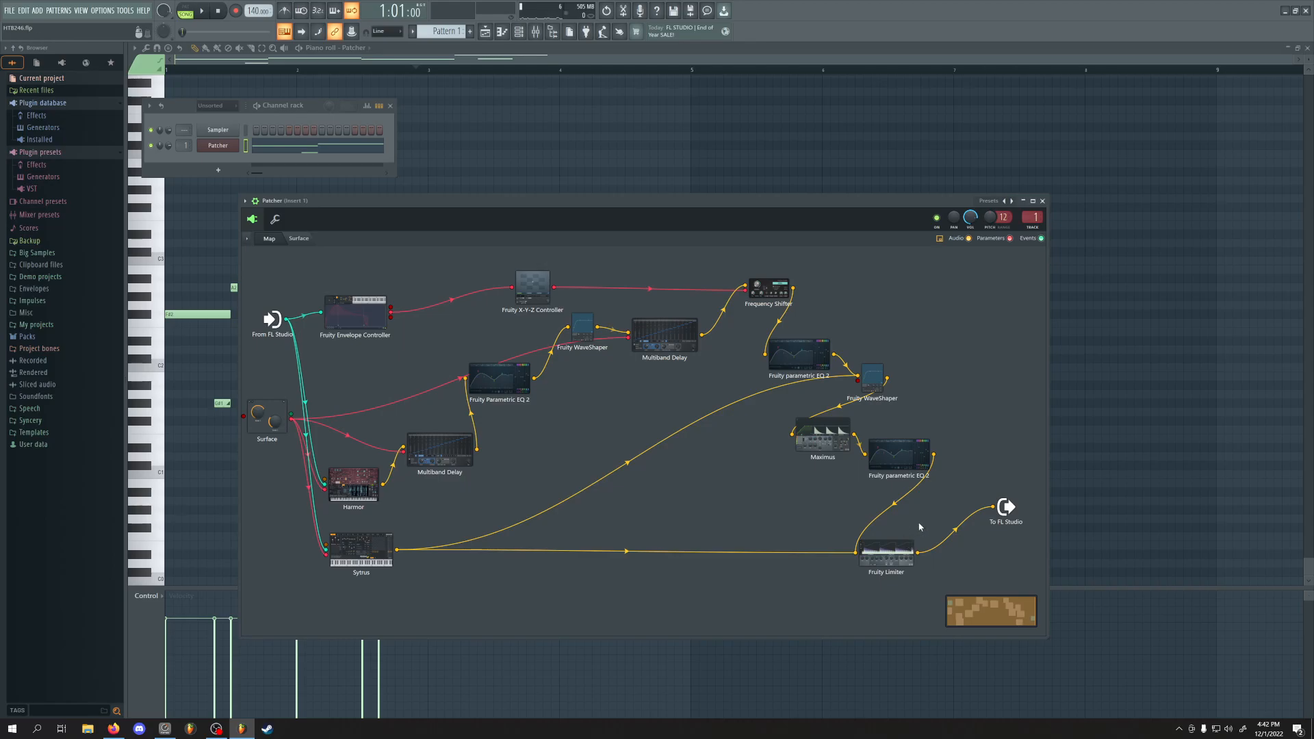
Recheck Maximus's master band and watch how the Fruity Limiter handles the full patch during playback
double_click(830, 437)
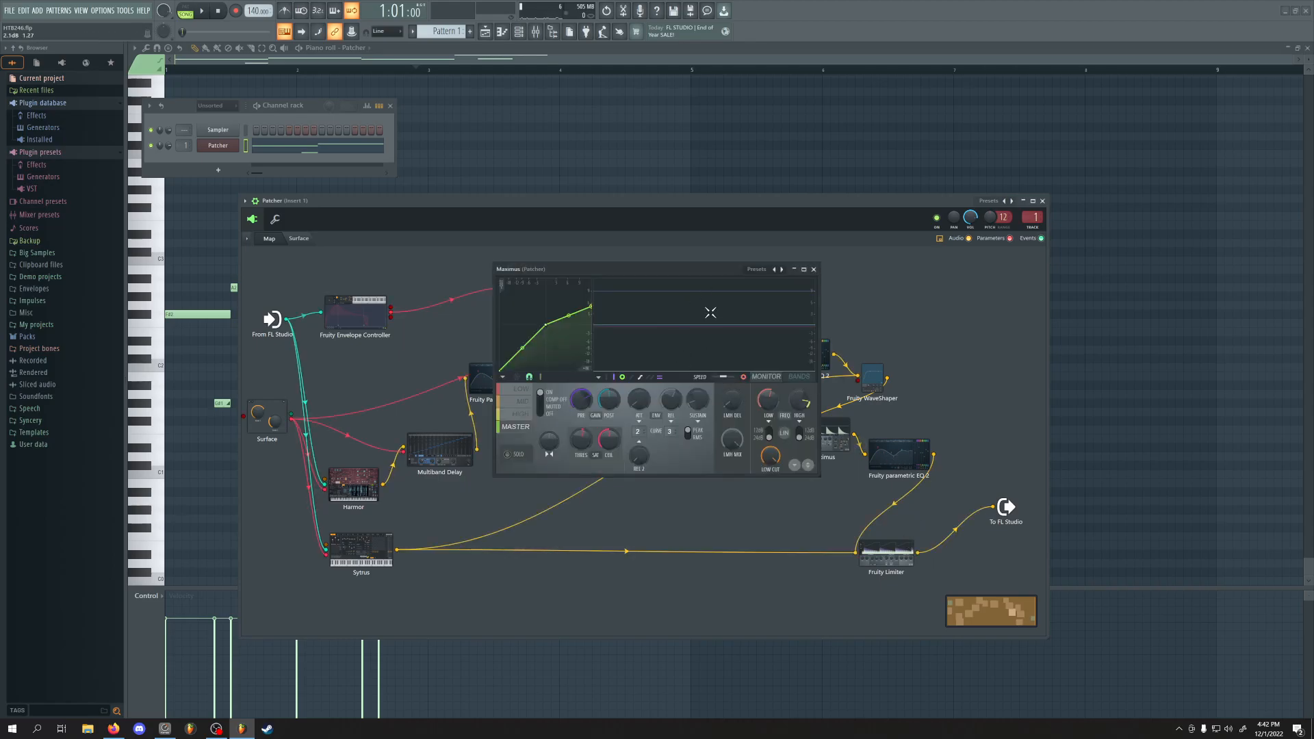
double_click(885, 556)
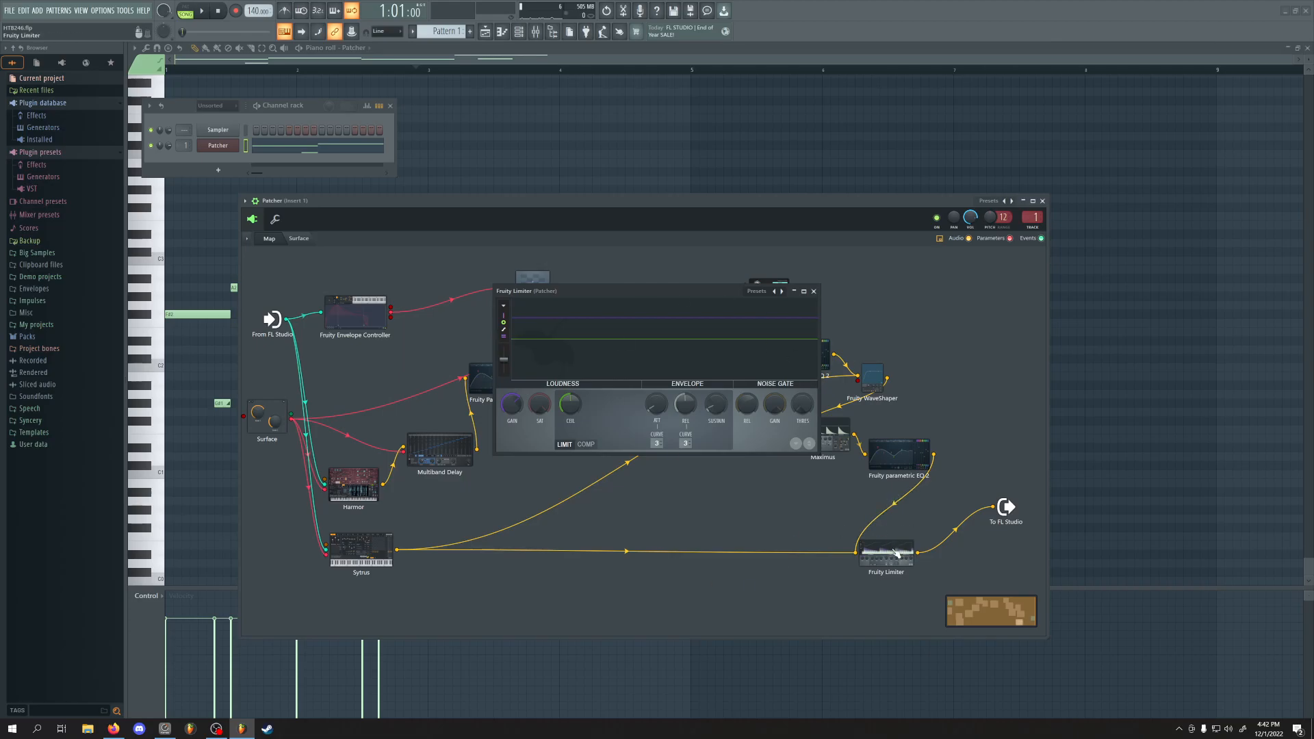
key(space)
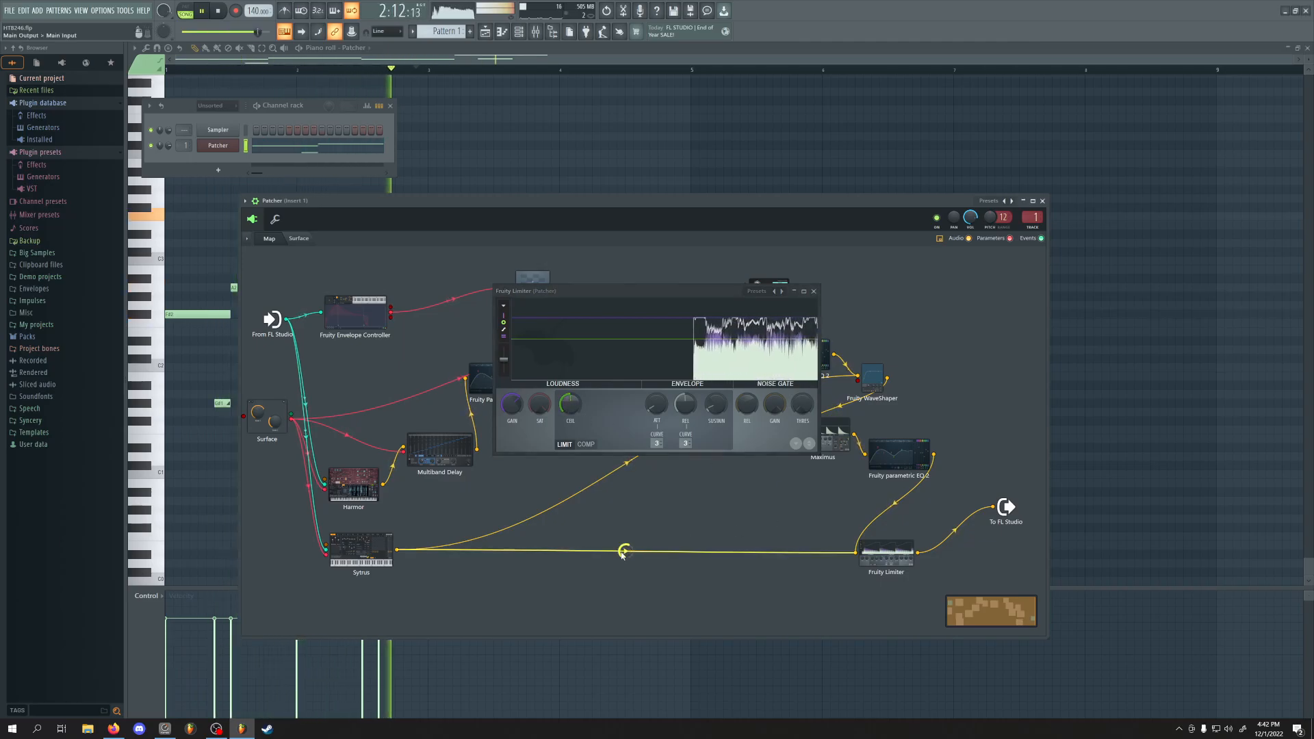
key(space)
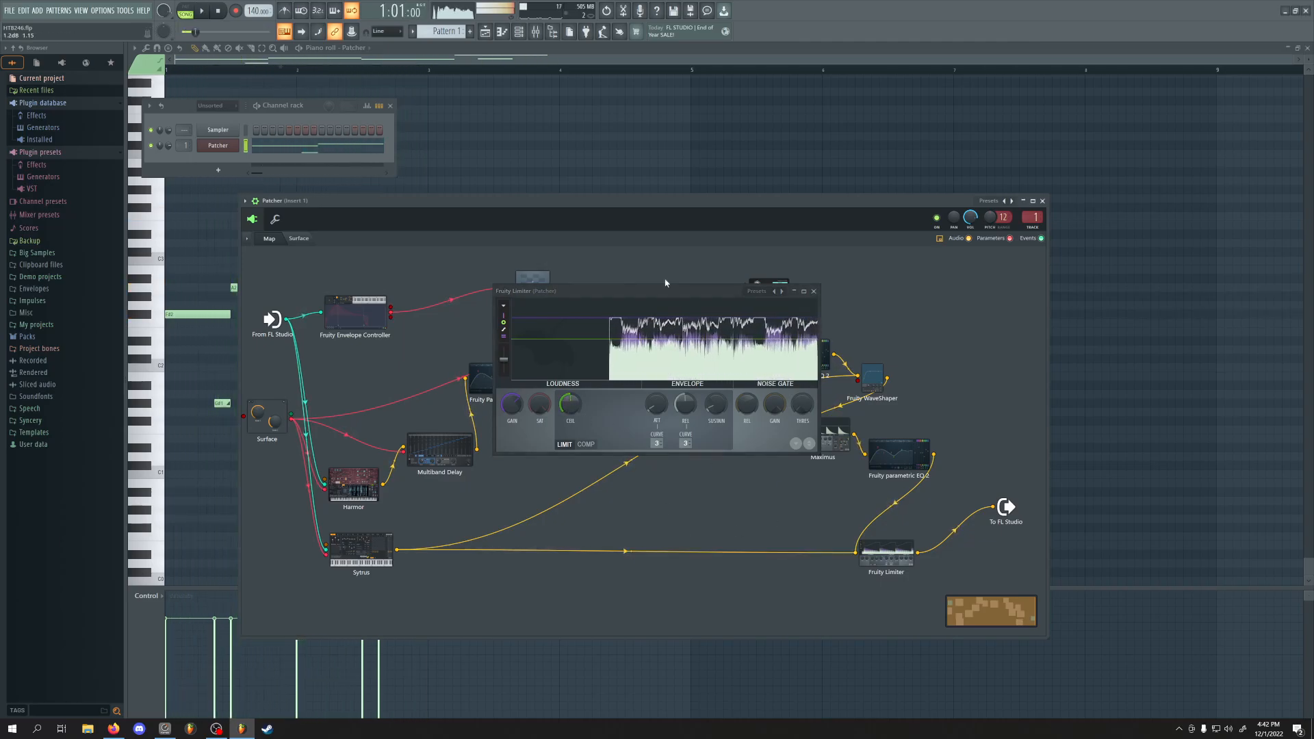
click(814, 291)
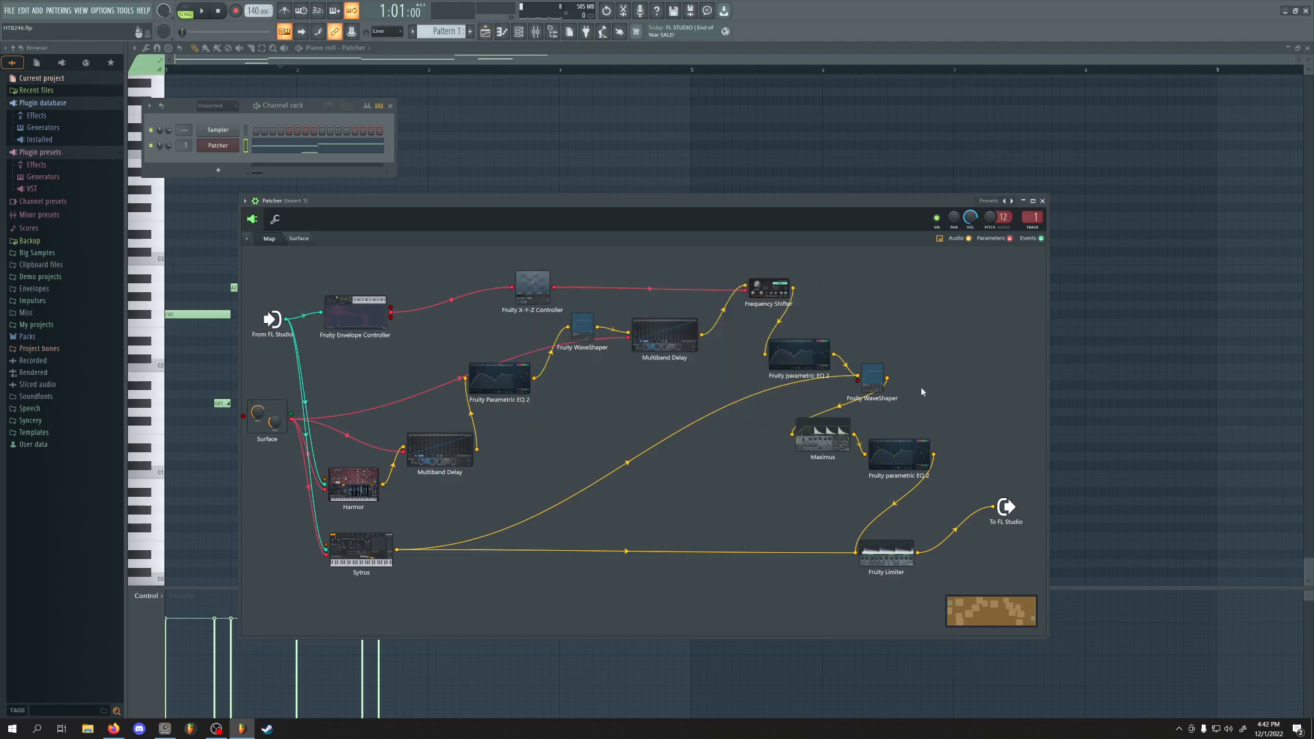
Set the morph between banks to 100% in the Multiband Delay after Harmor, and select its bank 1
drag(779, 207, 831, 184)
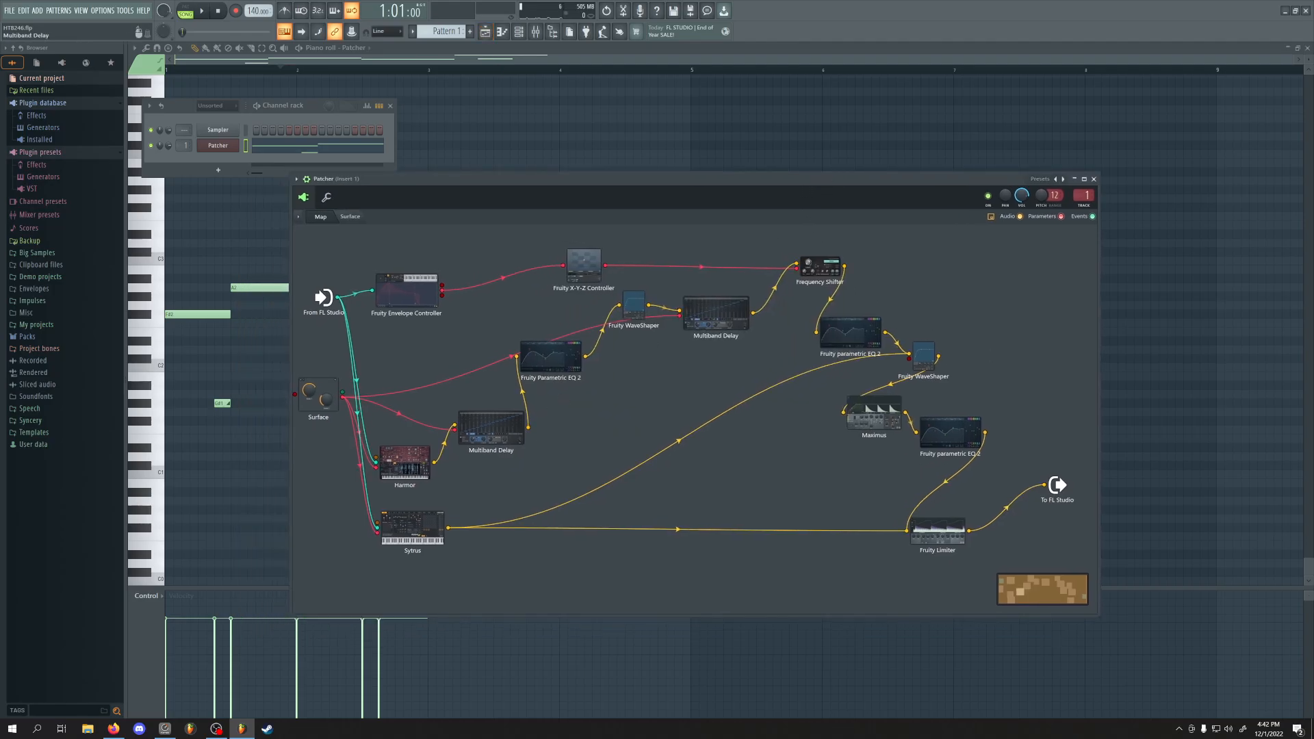
click(512, 427)
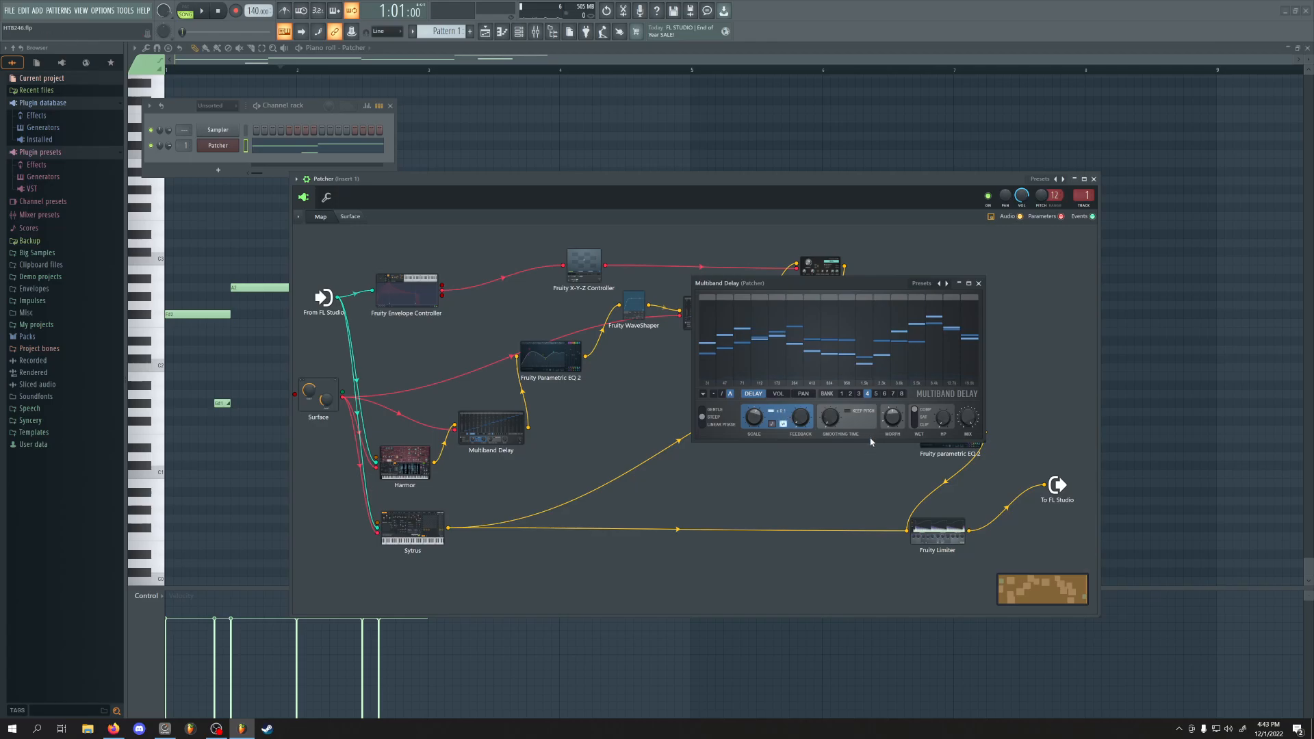
mouse_move(894, 412)
mouse_down()
mouse_move(894, 397)
mouse_move(897, 410)
mouse_up()
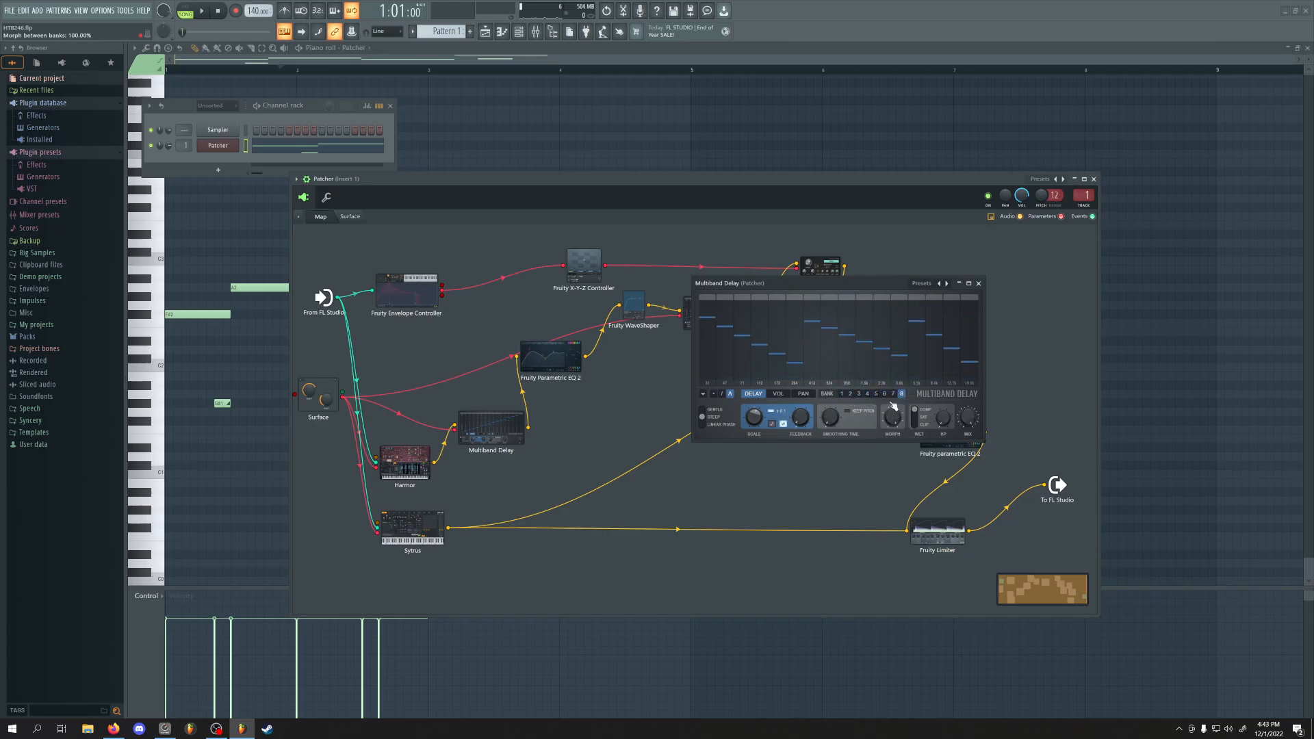
click(843, 394)
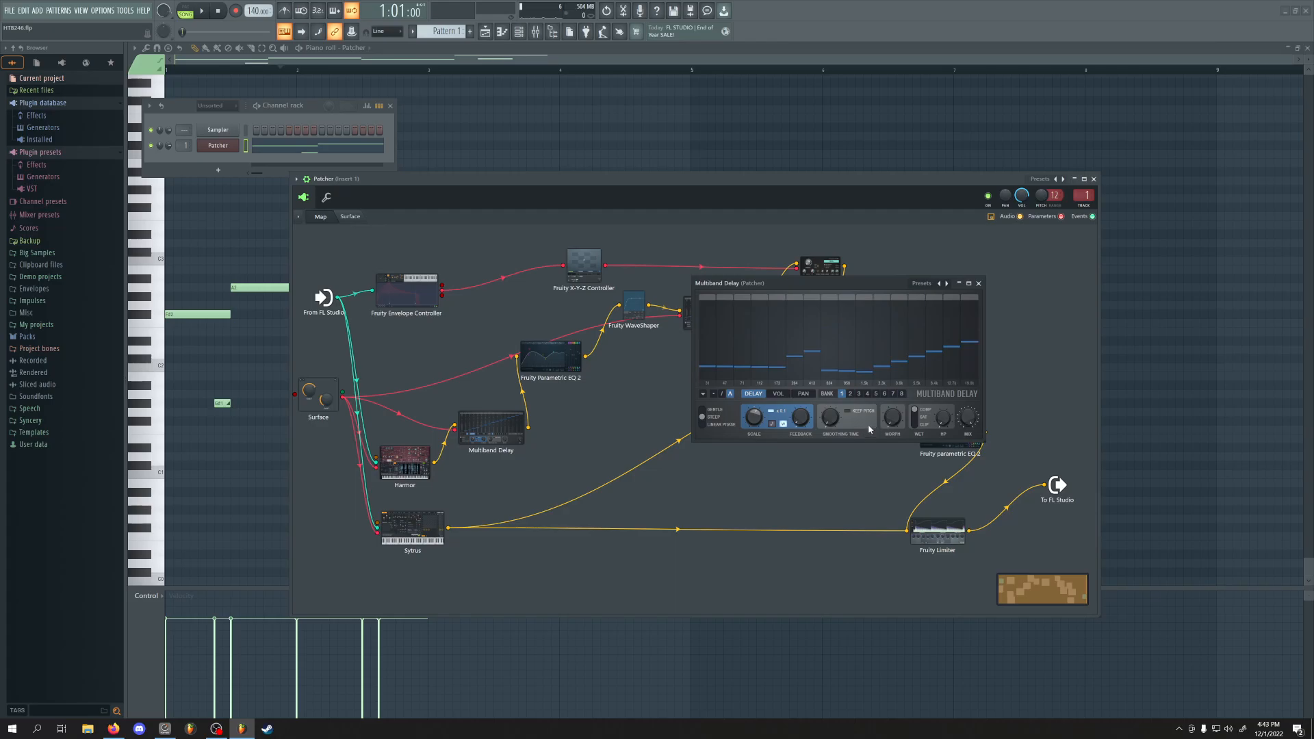
click(979, 283)
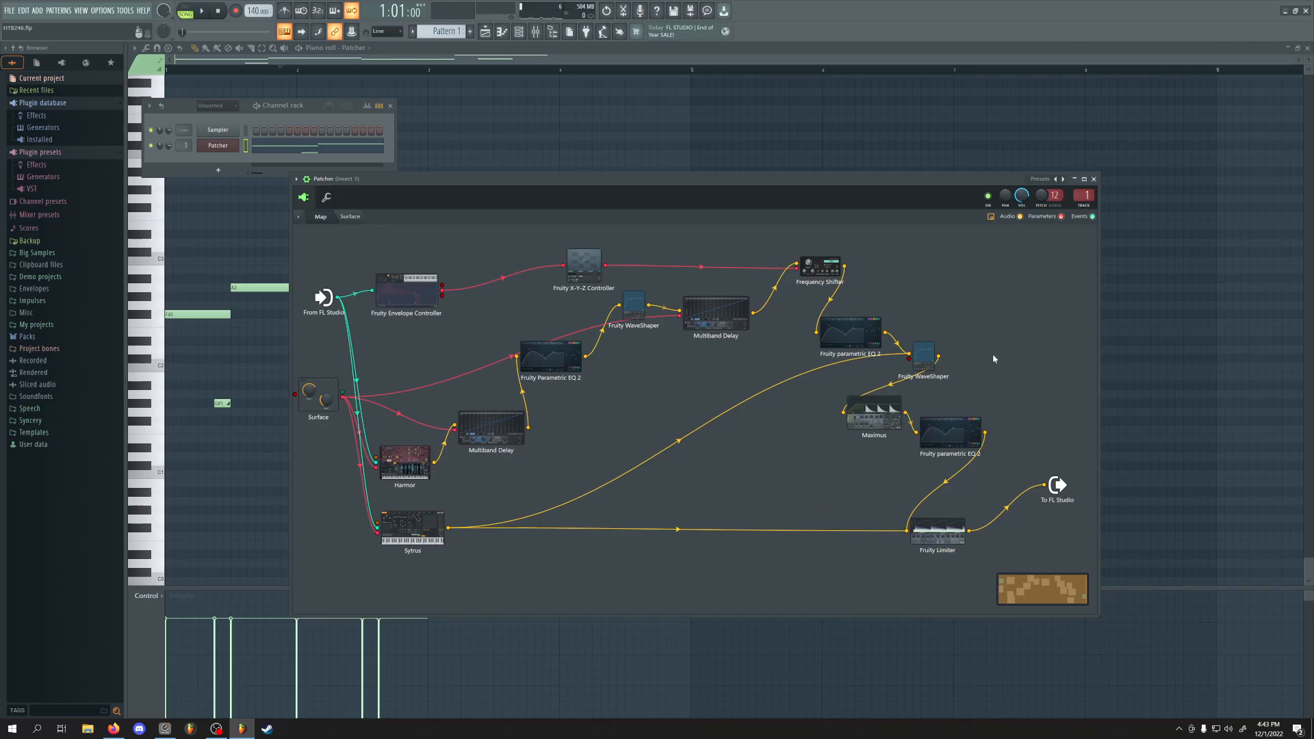
Move the Patcher window clear of the piano roll notes and check the Surface's Knob 1 before returning to the Map
drag(789, 177, 912, 135)
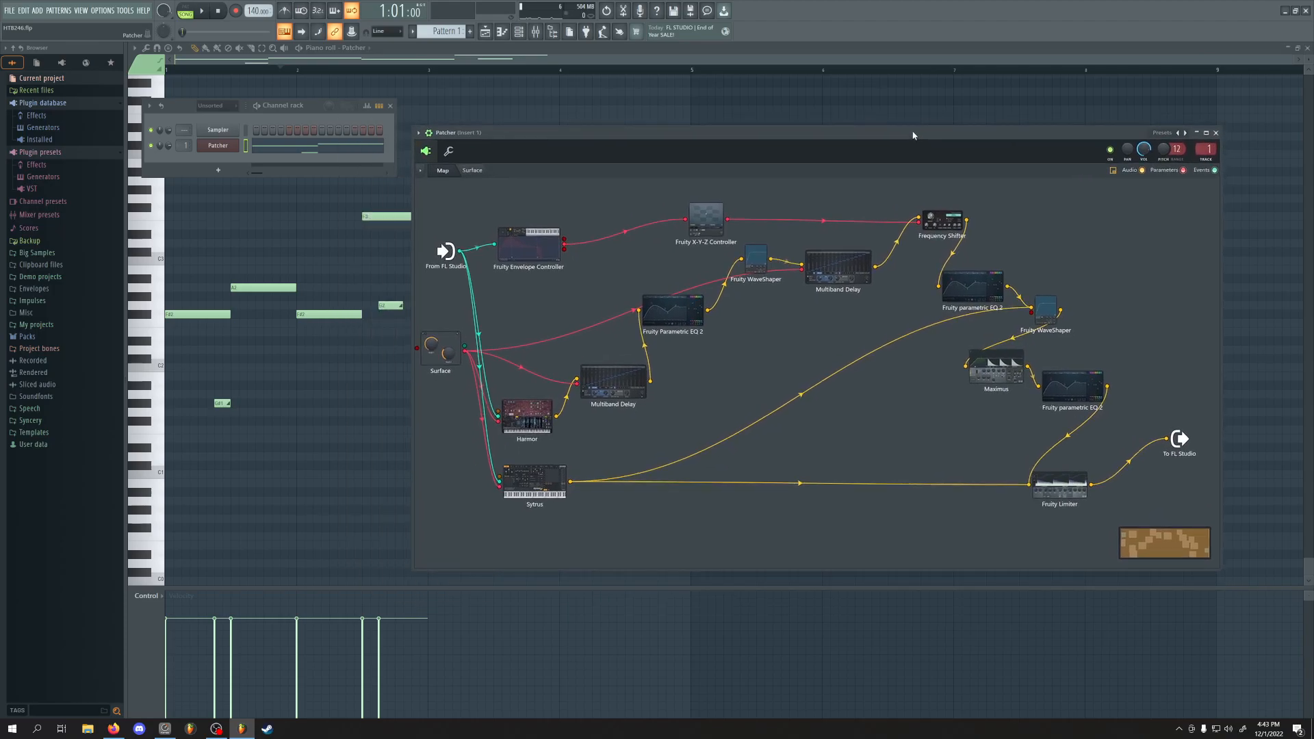
click(472, 171)
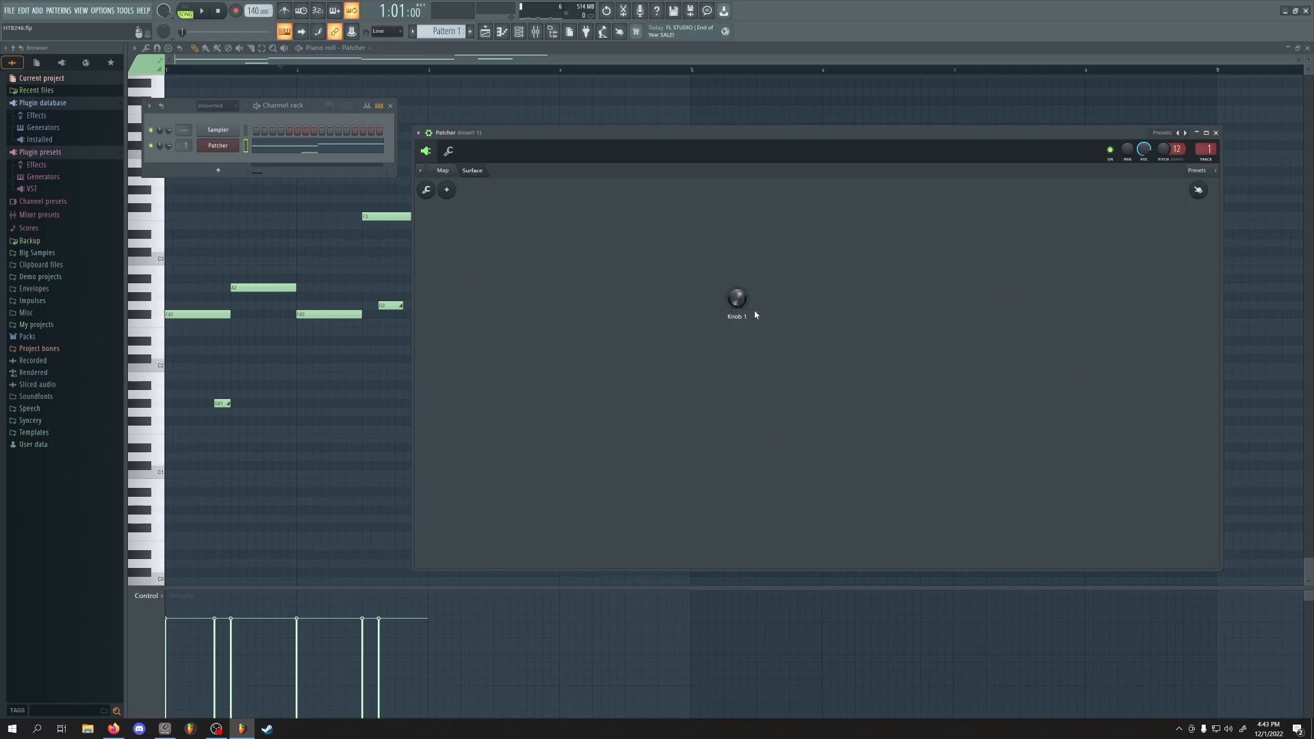
click(446, 171)
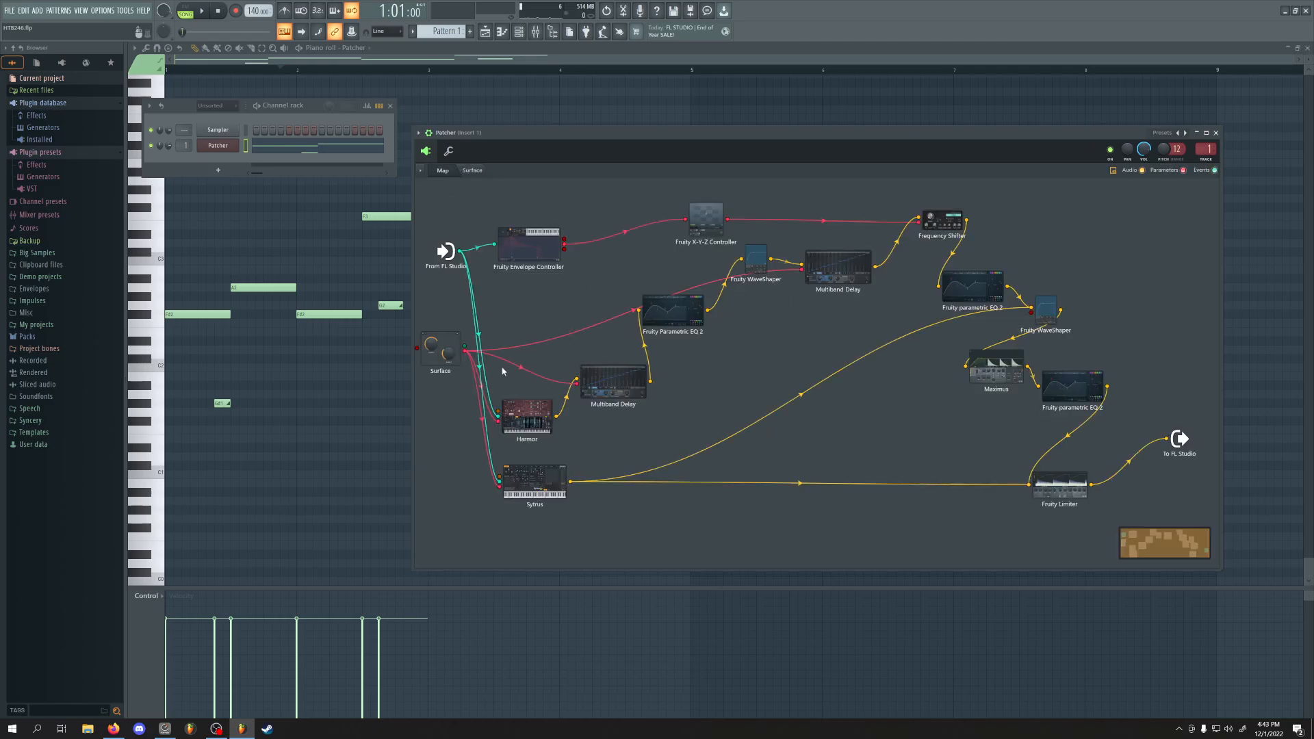